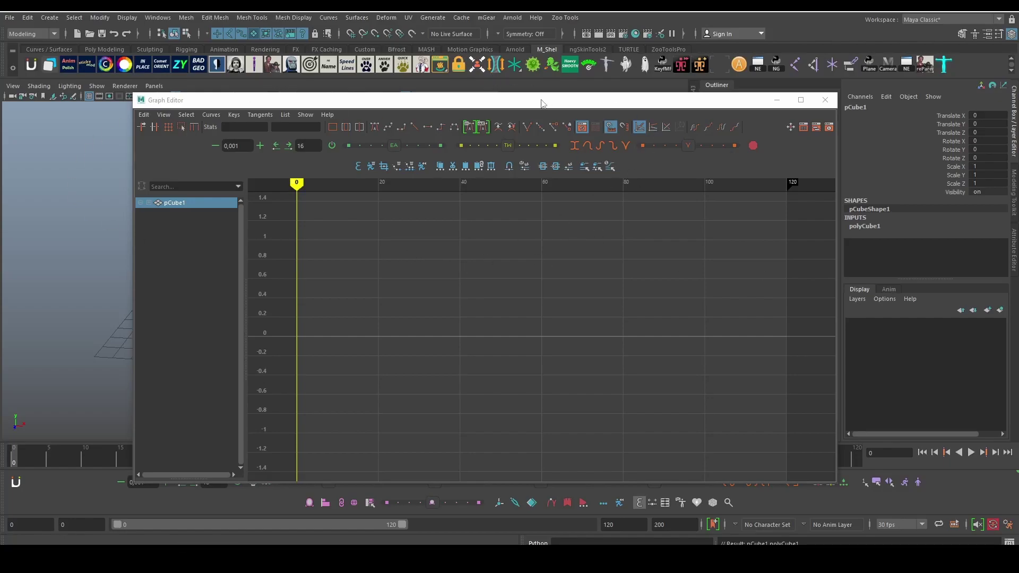
# Move the Graph Editor and Script Editor so they sit side by side
pyautogui.moveTo(570, 104); pyautogui.dragTo(554, 100)
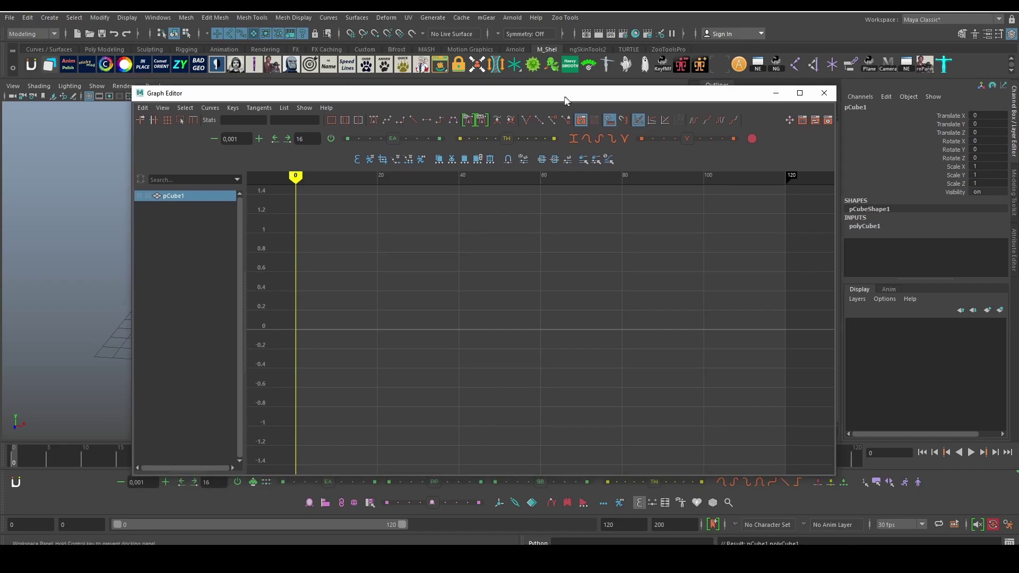
pyautogui.press('space')
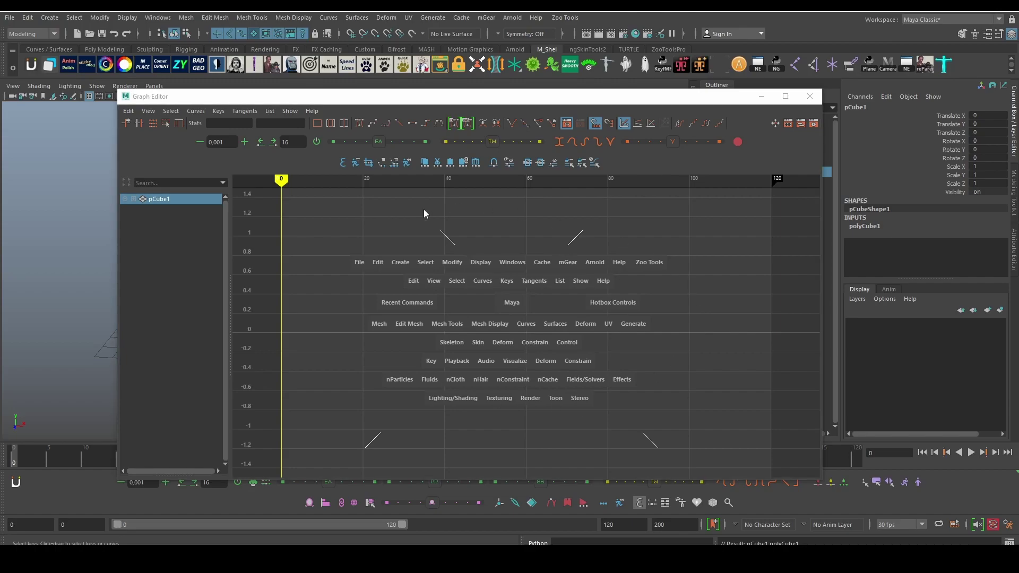
pyautogui.press('space')
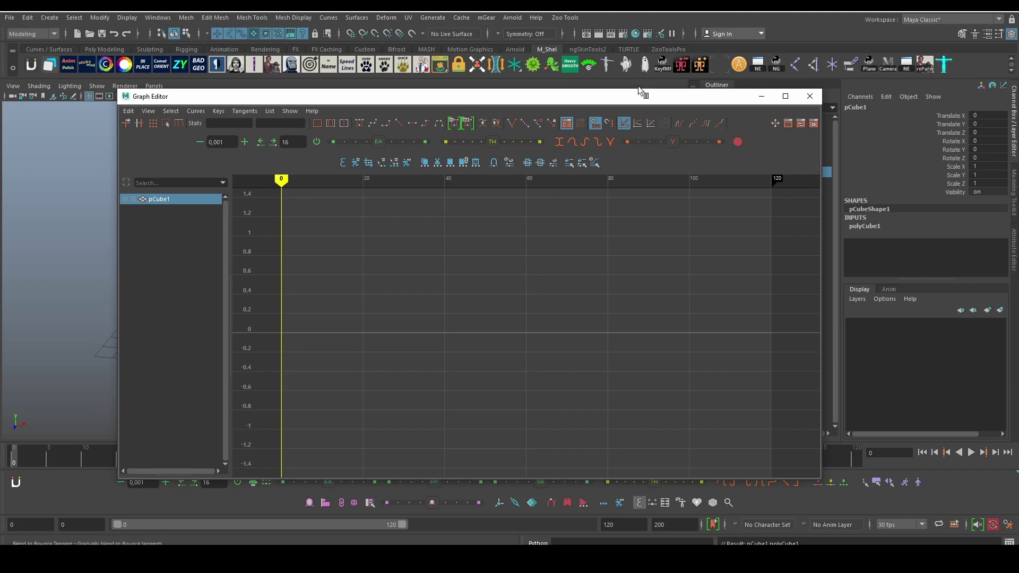
pyautogui.moveTo(644, 96); pyautogui.dragTo(551, 97)
pyautogui.click(706, 140)
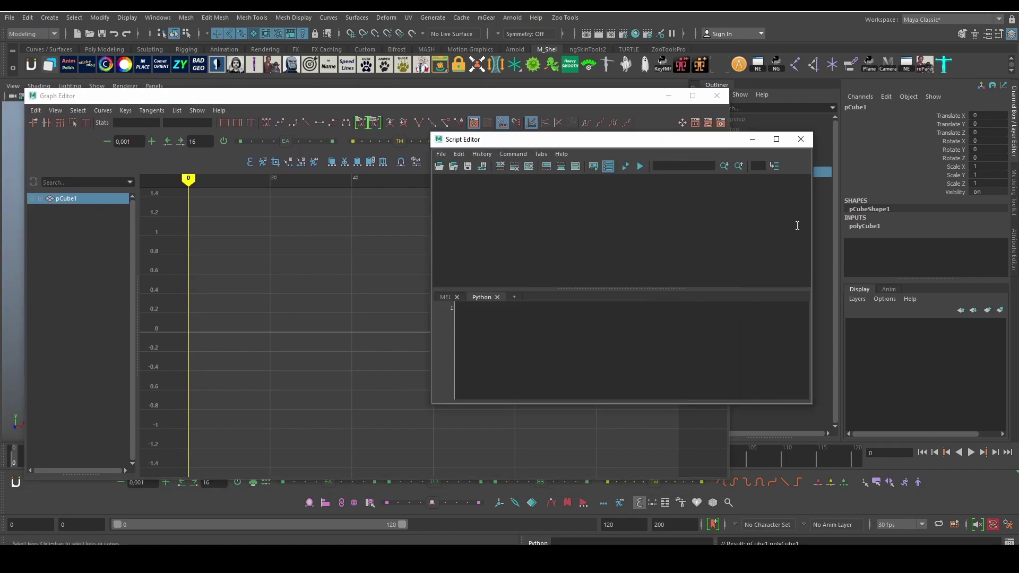
pyautogui.moveTo(529, 140); pyautogui.dragTo(697, 140)
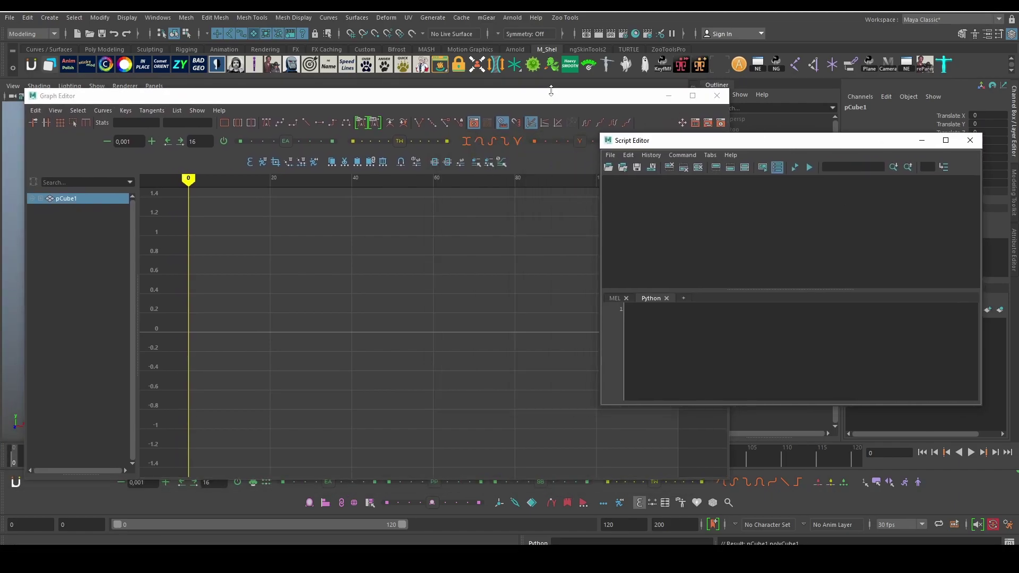
pyautogui.moveTo(555, 95); pyautogui.dragTo(573, 59)
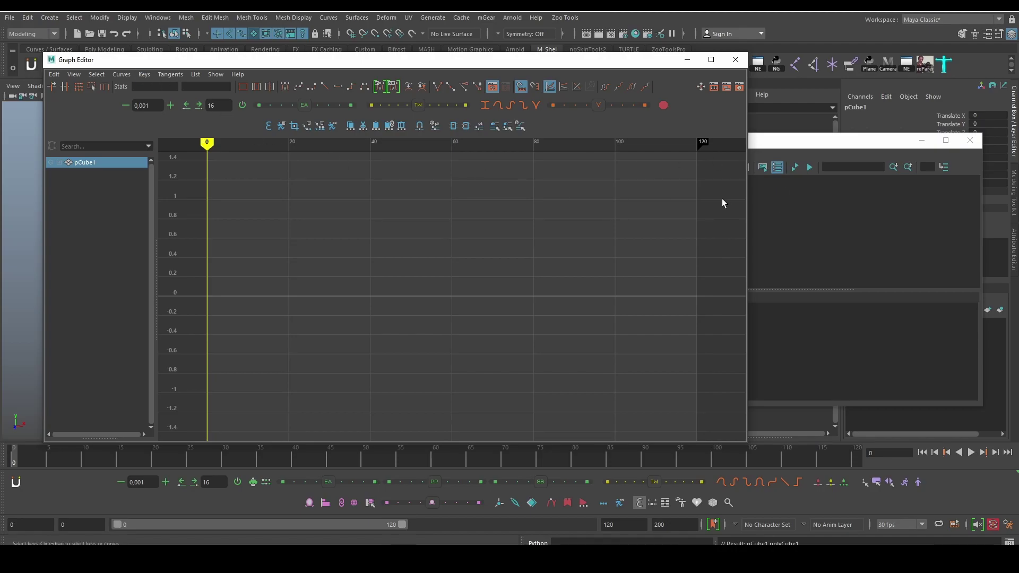
# Narrow the Graph Editor beside the Script Editor and tear off its Curves menu
pyautogui.moveTo(747, 217)
pyautogui.mouseDown()
pyautogui.moveTo(563, 206)
pyautogui.moveTo(608, 204)
pyautogui.mouseUp()
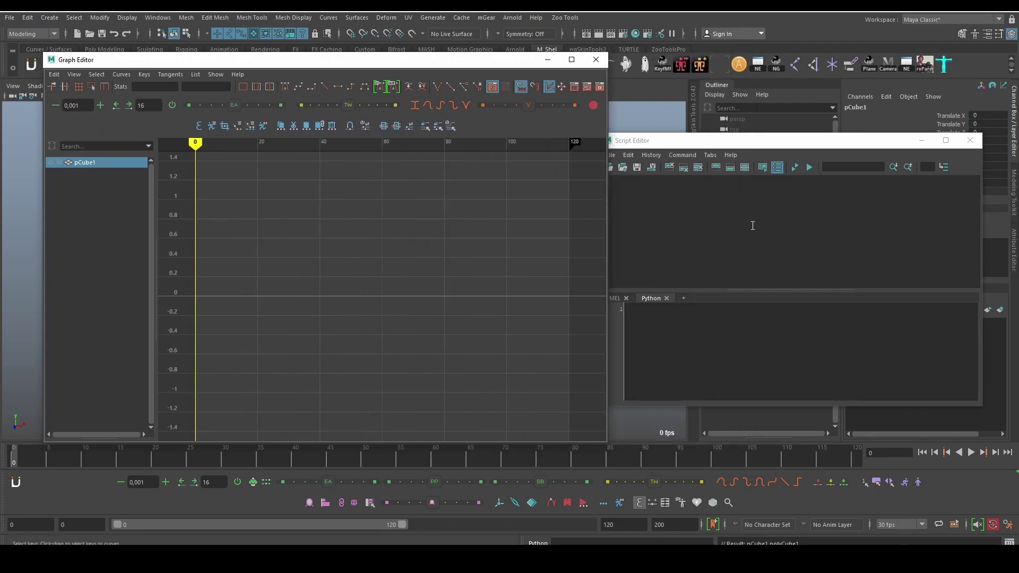
pyautogui.click(686, 268)
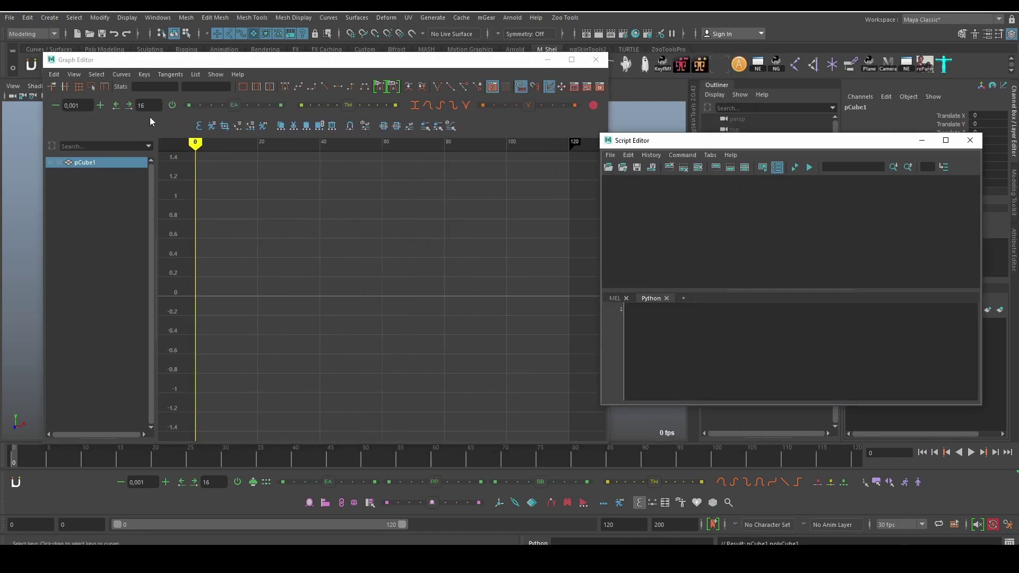
pyautogui.click(122, 75)
pyautogui.click(141, 82)
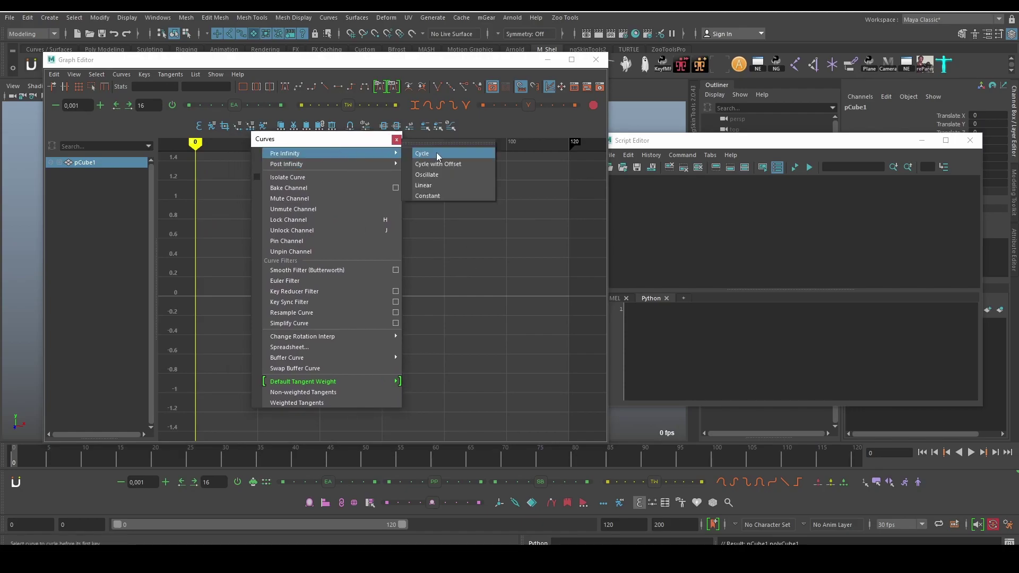
# Choose Cycle for Pre and Post Infinity, then select all Script Editor history lines
pyautogui.click(436, 153)
pyautogui.moveTo(319, 164)
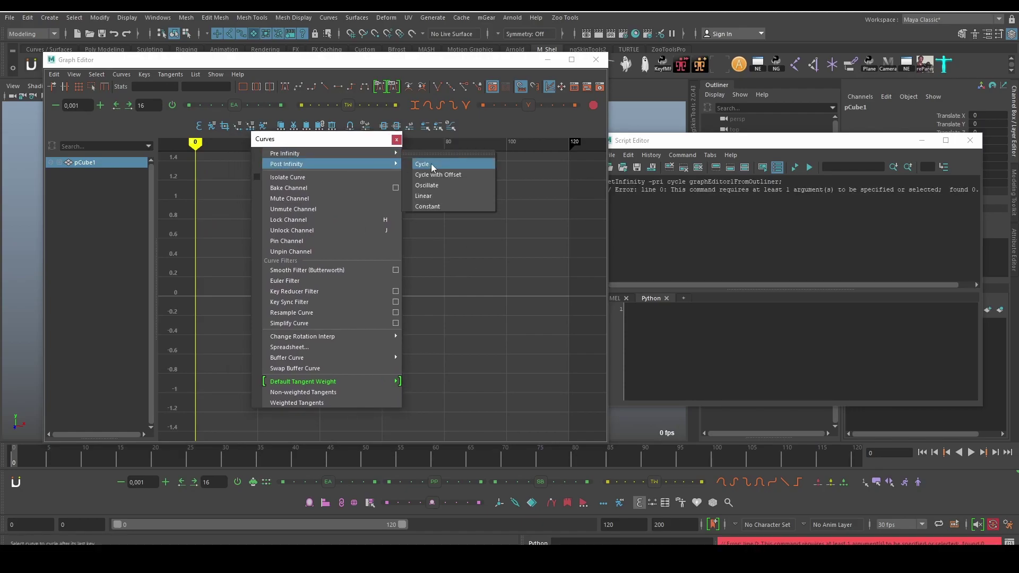
pyautogui.click(422, 164)
pyautogui.click(746, 225)
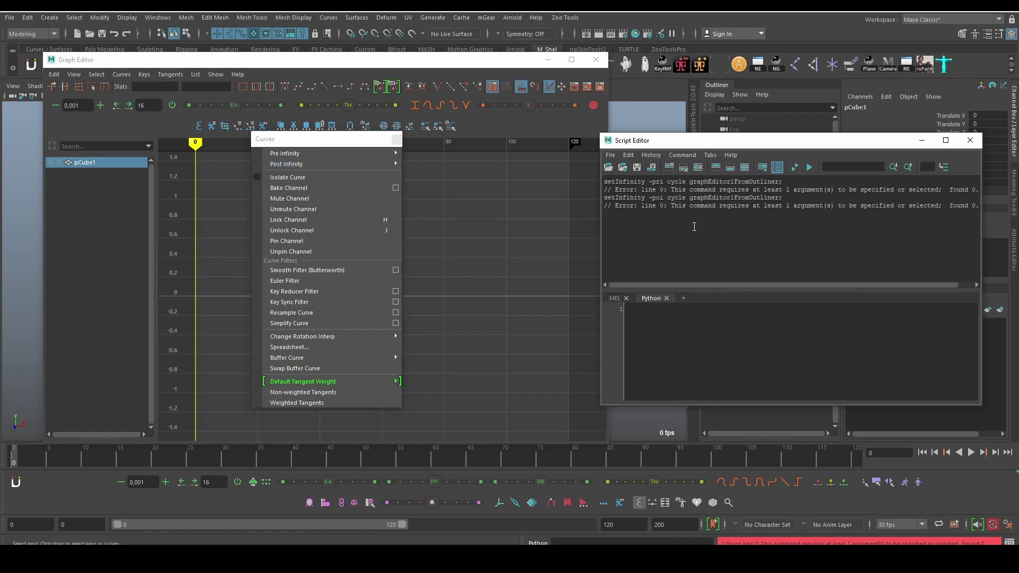
pyautogui.hotkey('ctrl', 'a')
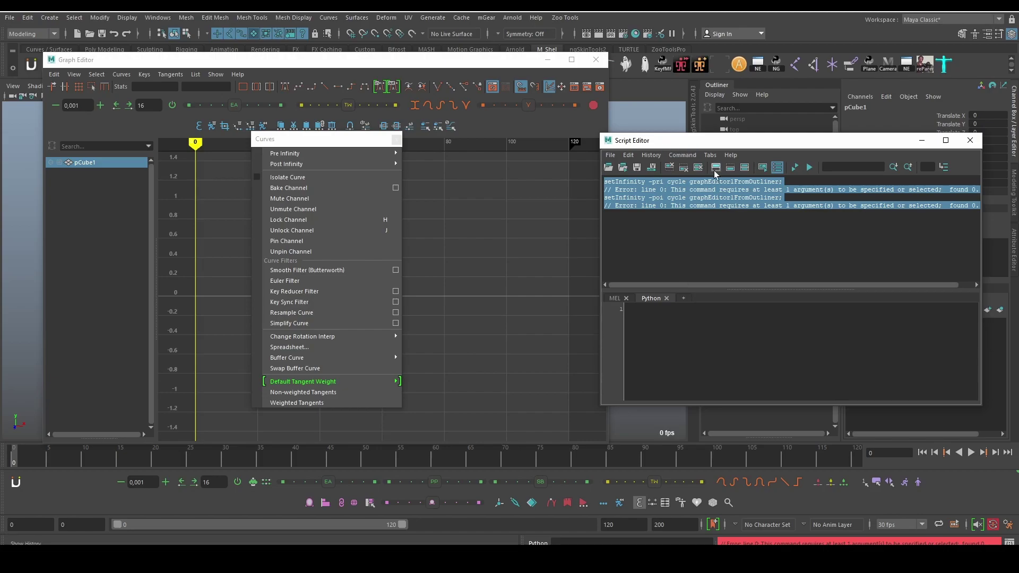
# Clear the Script Editor history, select pCube1 in the Outliner and key its channels
pyautogui.click(699, 168)
pyautogui.moveTo(690, 140); pyautogui.dragTo(282, 101)
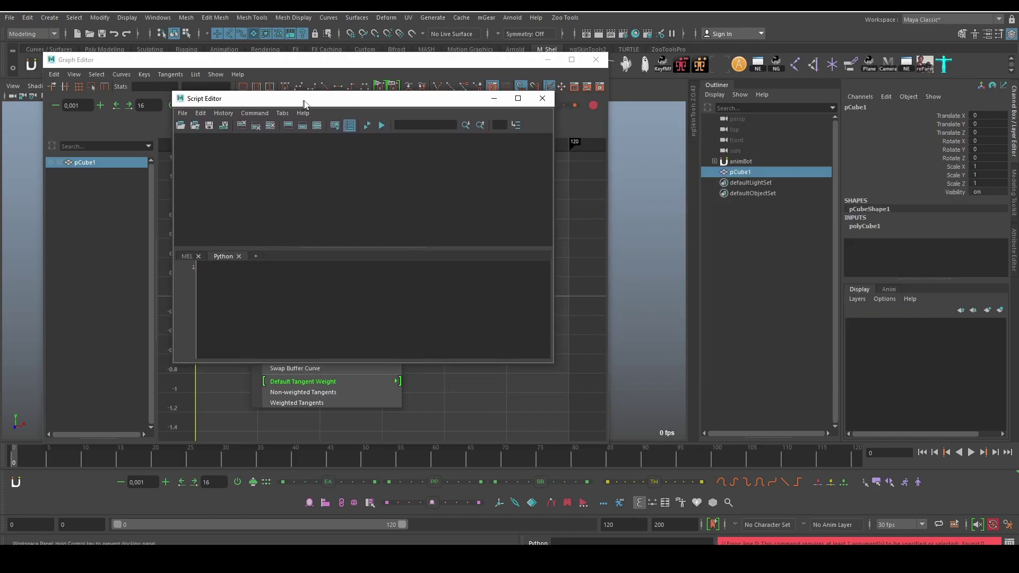
pyautogui.click(757, 172)
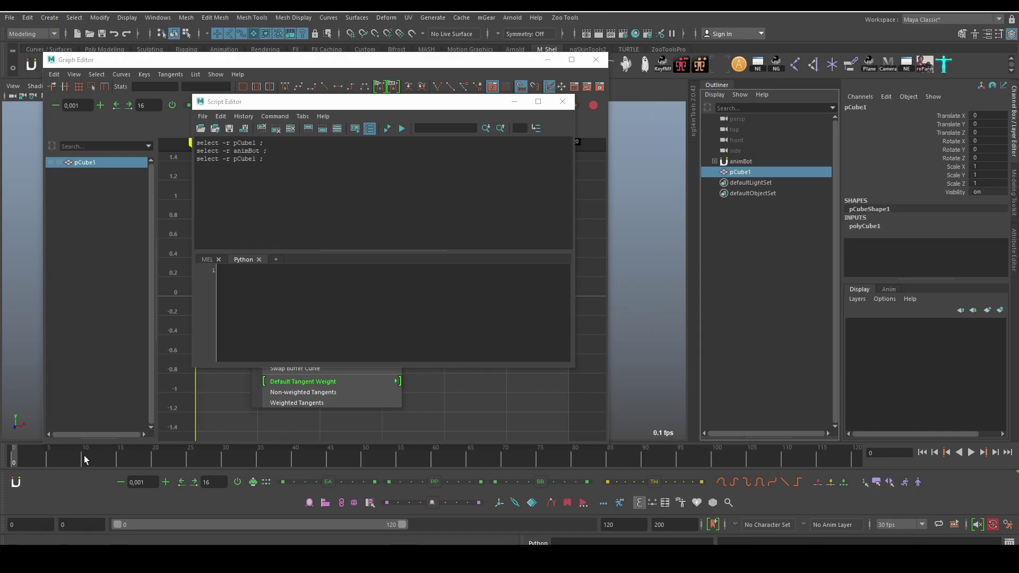
pyautogui.press('s')
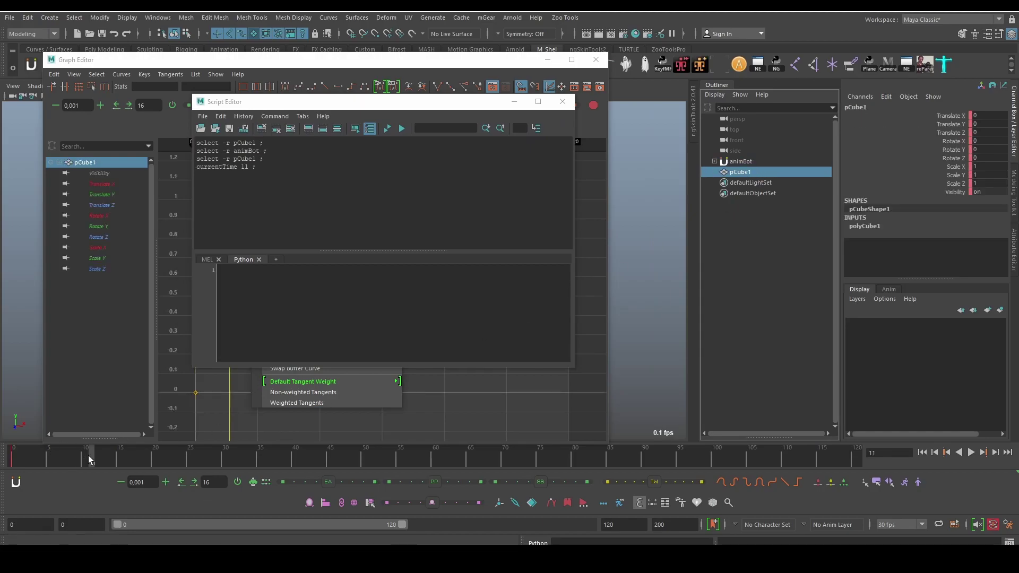
# Move the time to frame 11 and back to 0, then clear the history again
pyautogui.click(84, 460)
pyautogui.hotkey('alt', 'shift', 'v')
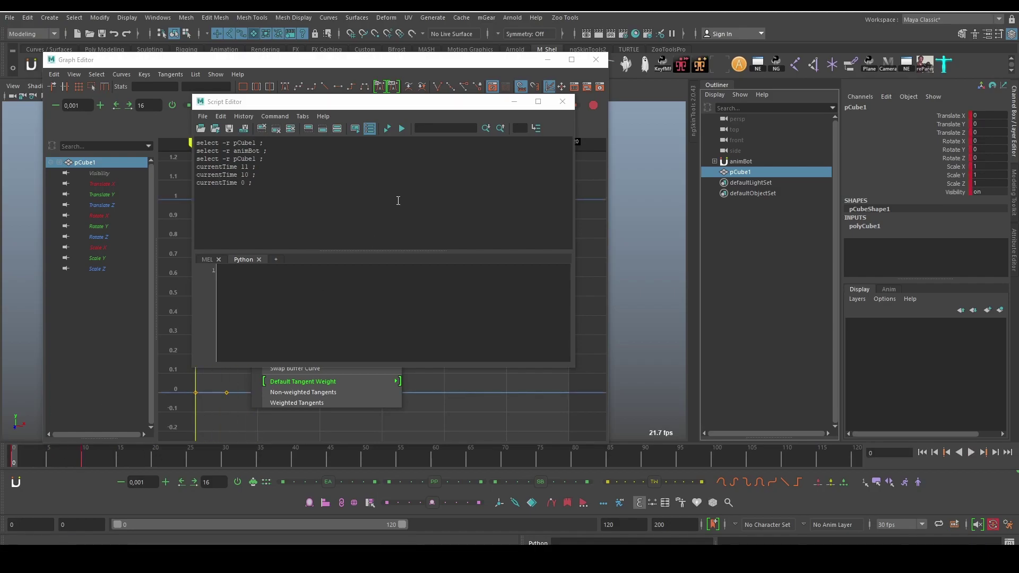
pyautogui.moveTo(429, 104); pyautogui.dragTo(743, 130)
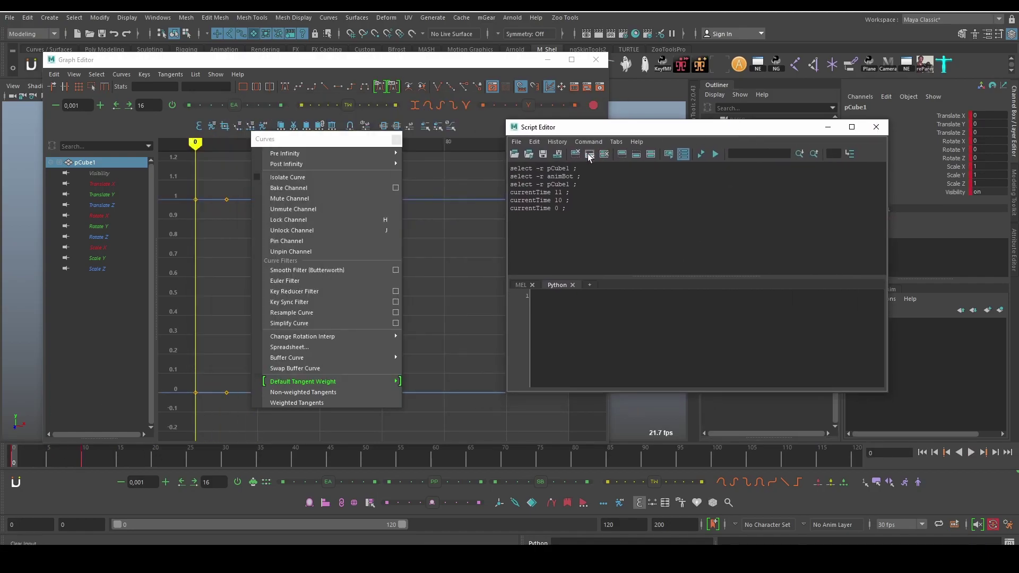
pyautogui.click(590, 154)
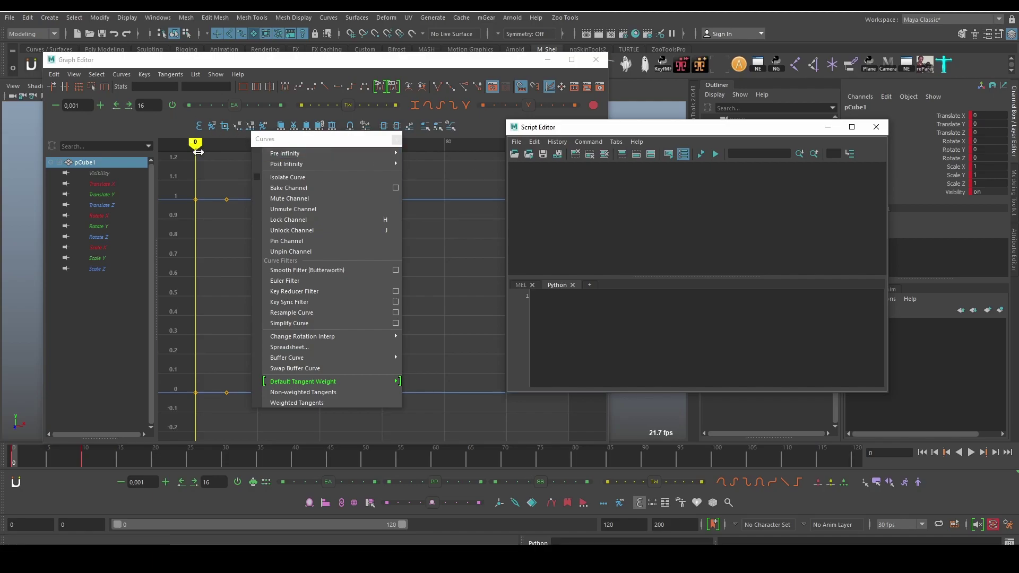
# Set pre- and post-infinity to Cycle, select both setInfinity lines, then cancel Save Script to Shelf
pyautogui.click(424, 153)
pyautogui.moveTo(286, 164)
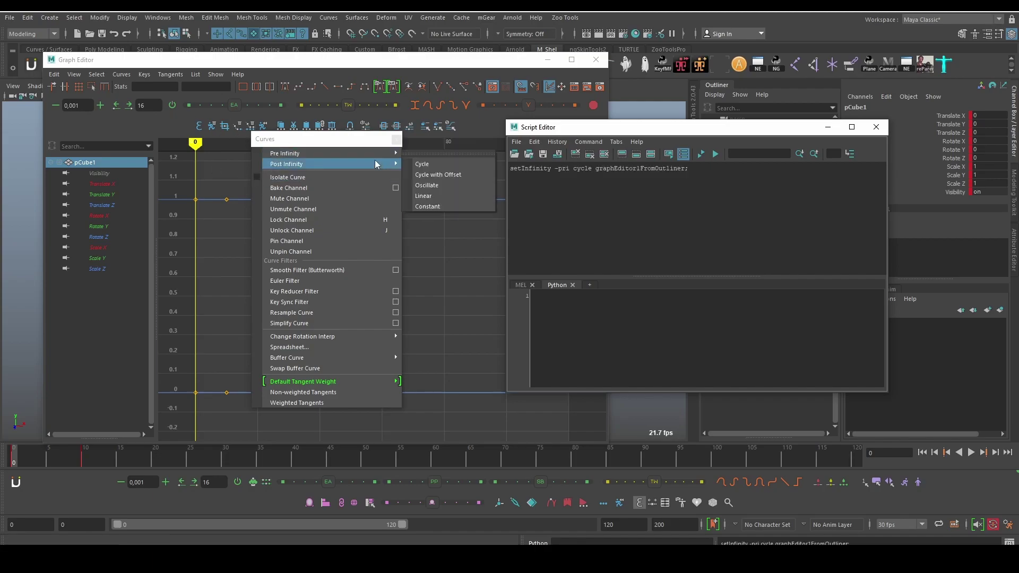
pyautogui.click(440, 167)
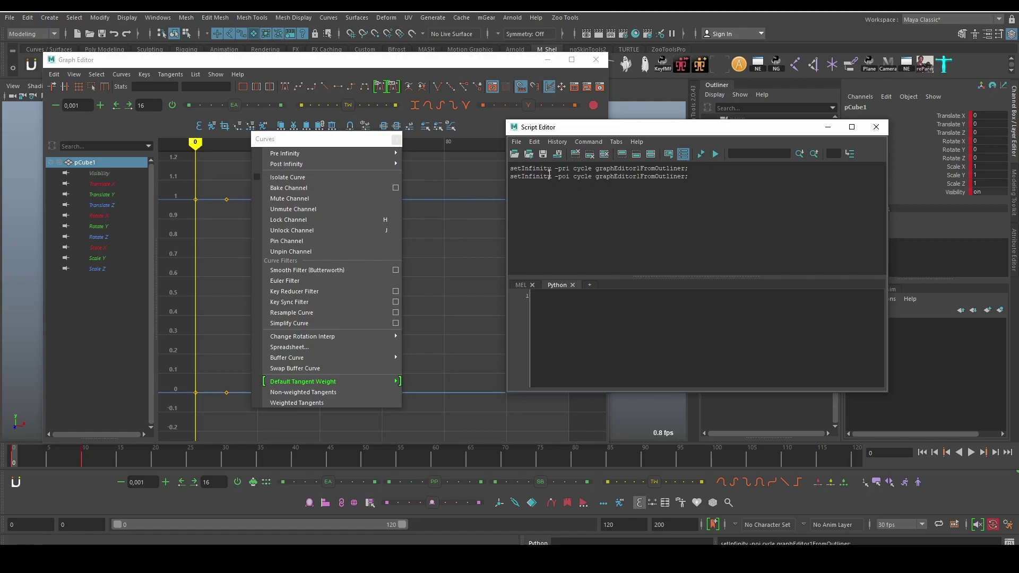
pyautogui.moveTo(695, 175); pyautogui.dragTo(510, 168)
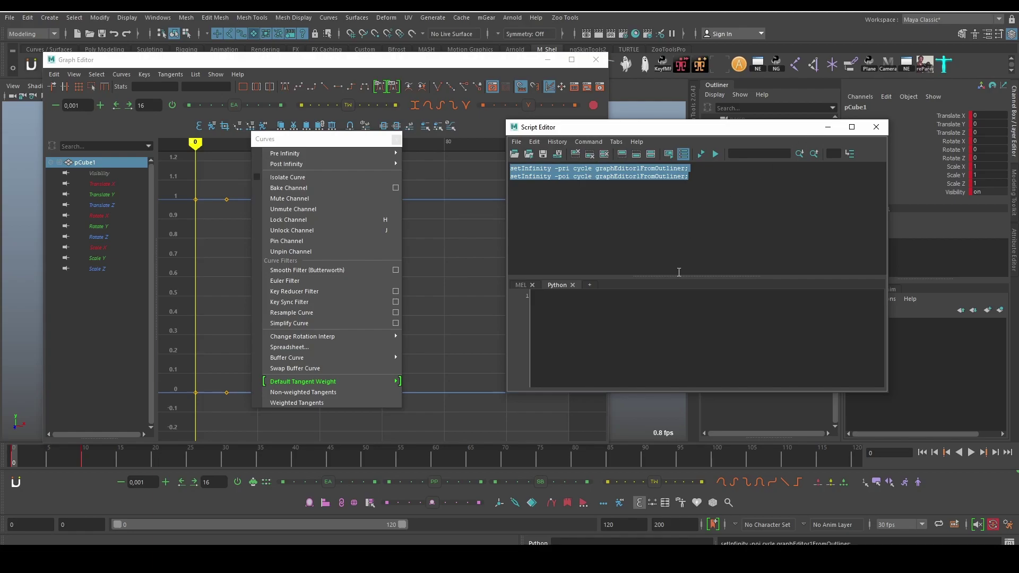
pyautogui.click(557, 153)
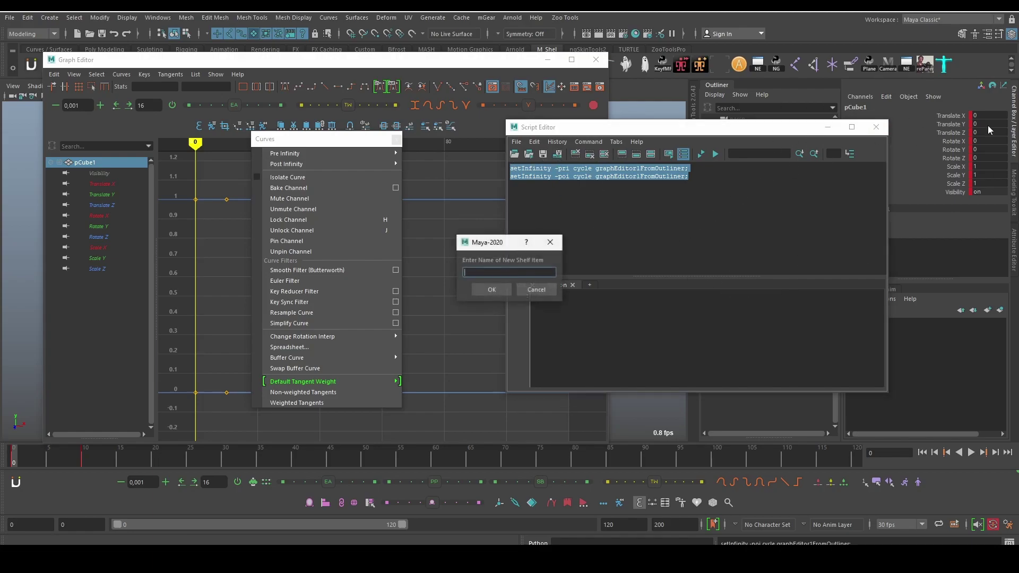
pyautogui.click(545, 290)
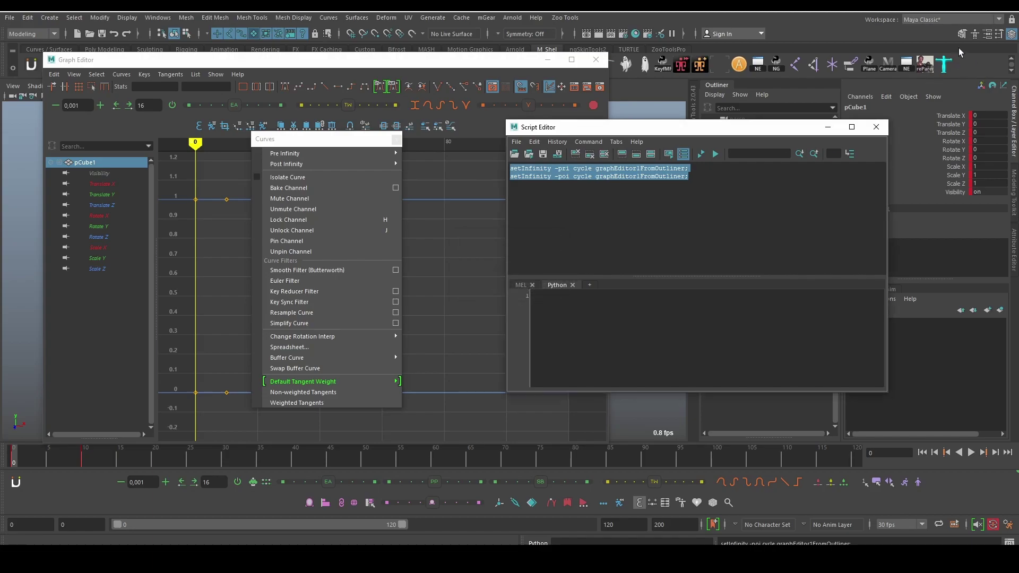
# On the ngSkinTools2 shelf, save the selected setInfinity commands as shelf button 'Cycle'
pyautogui.click(588, 48)
pyautogui.click(359, 68)
pyautogui.moveTo(359, 68); pyautogui.dragTo(337, 100)
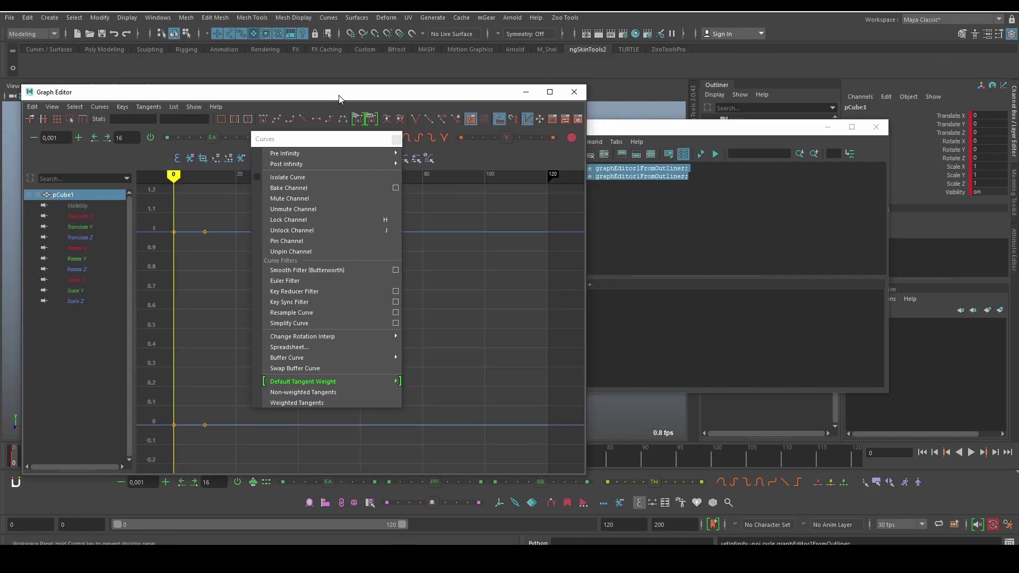
pyautogui.click(702, 246)
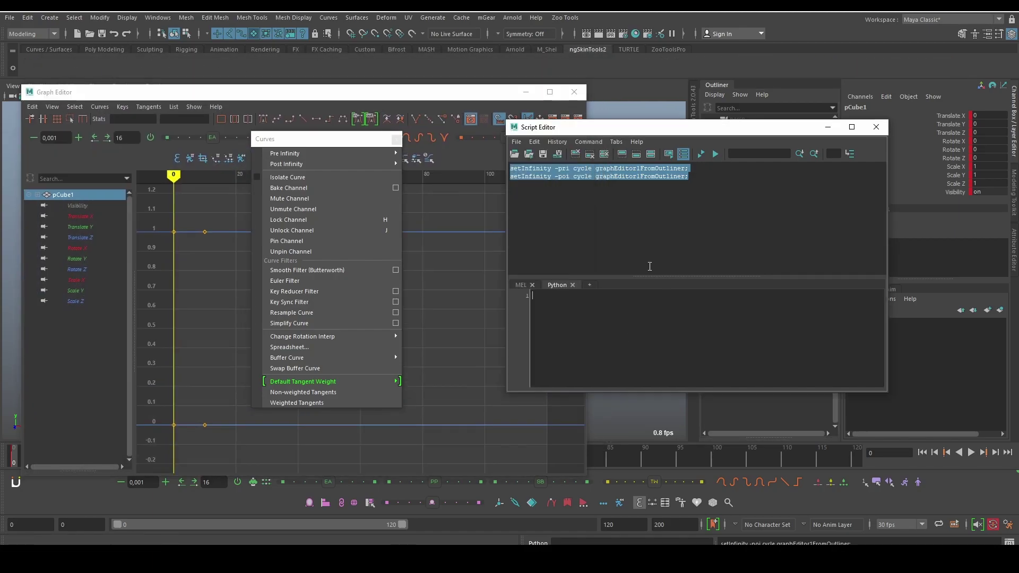
pyautogui.click(558, 154)
pyautogui.write('Cycle')
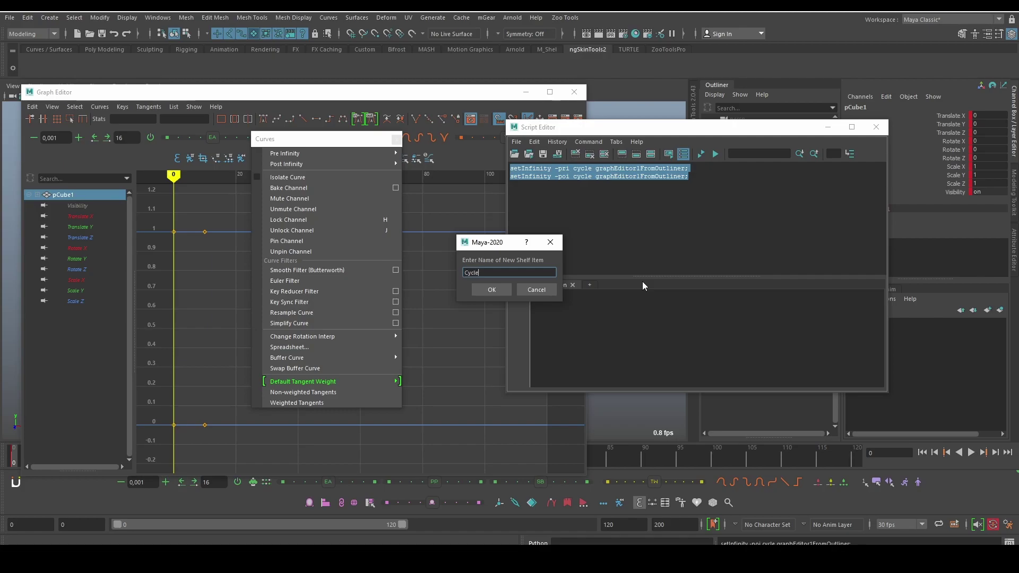
pyautogui.write('_')
pyautogui.click(473, 289)
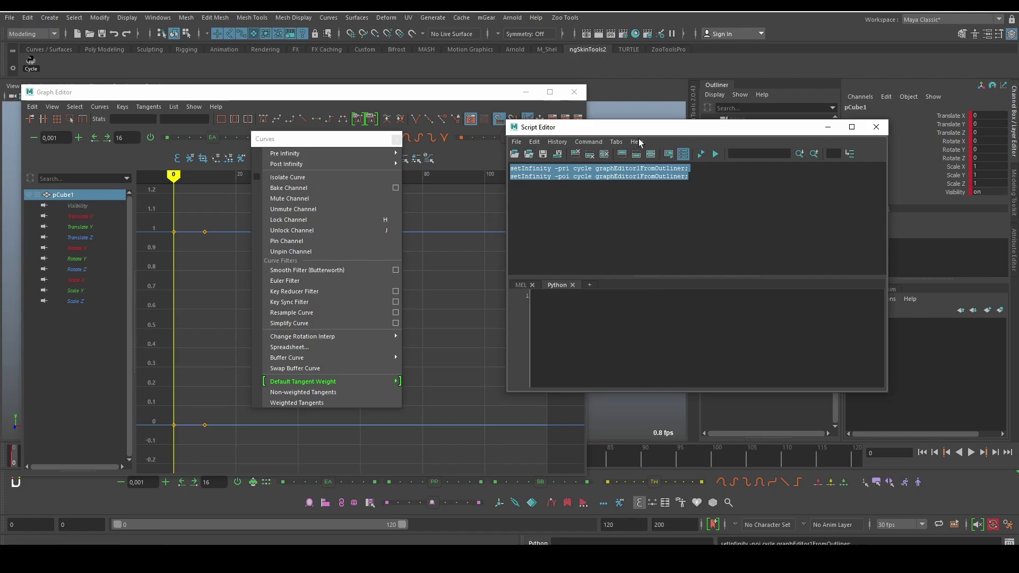
# Set the curves' post-infinity to Oscillate and select both logged setInfinity lines
pyautogui.click(604, 154)
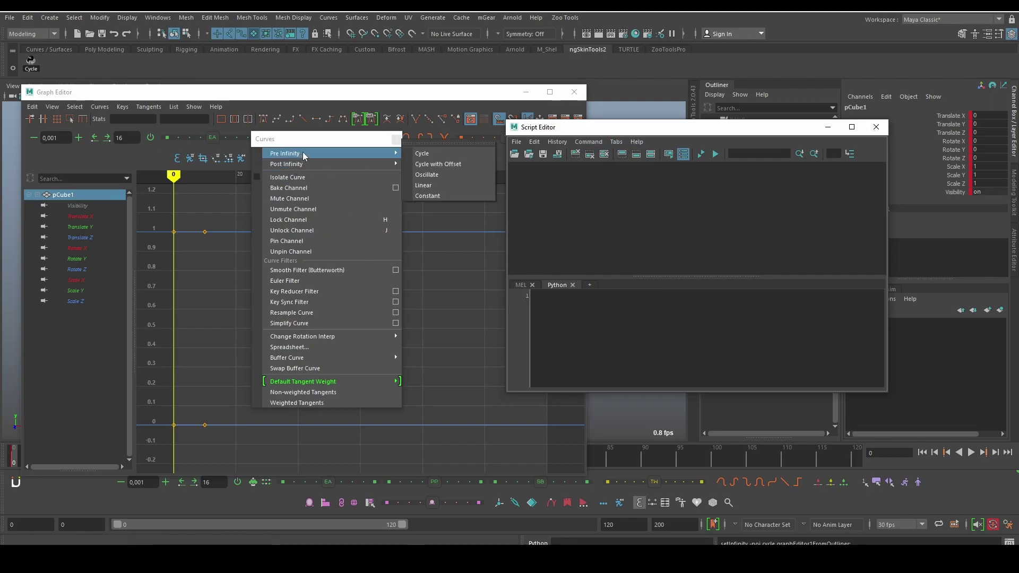
pyautogui.click(440, 173)
pyautogui.moveTo(303, 163)
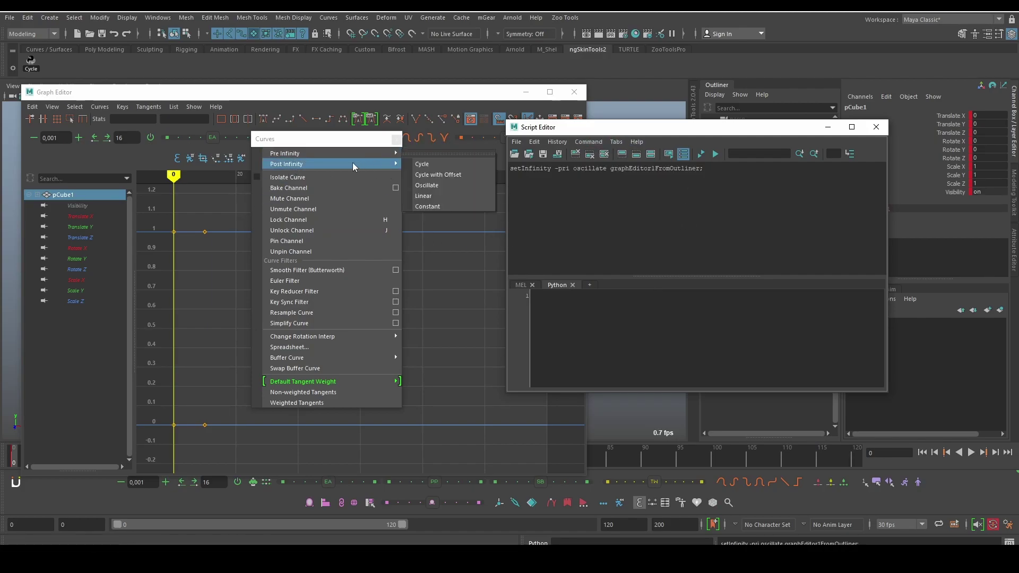
pyautogui.click(428, 174)
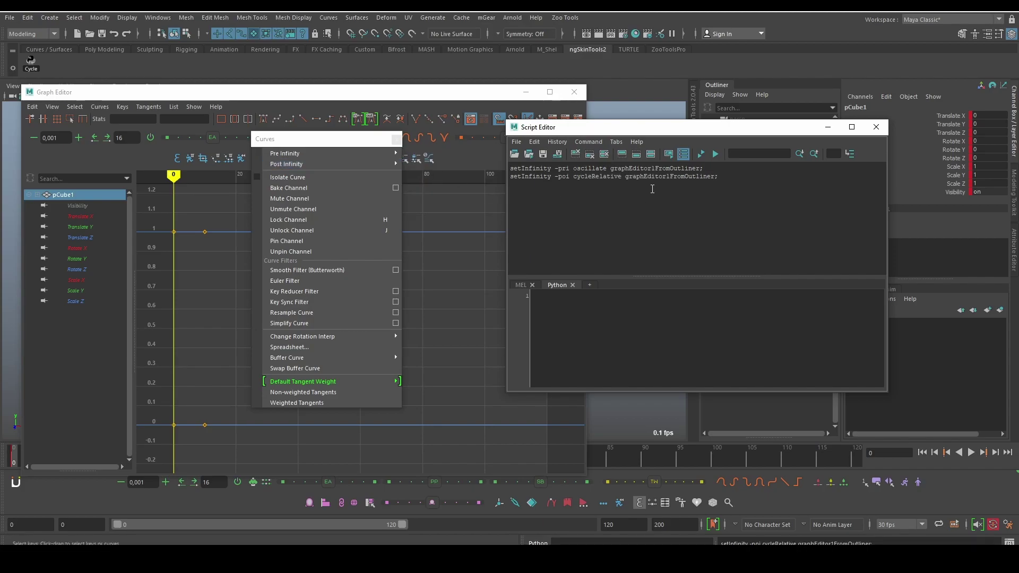
pyautogui.click(604, 154)
pyautogui.moveTo(287, 164)
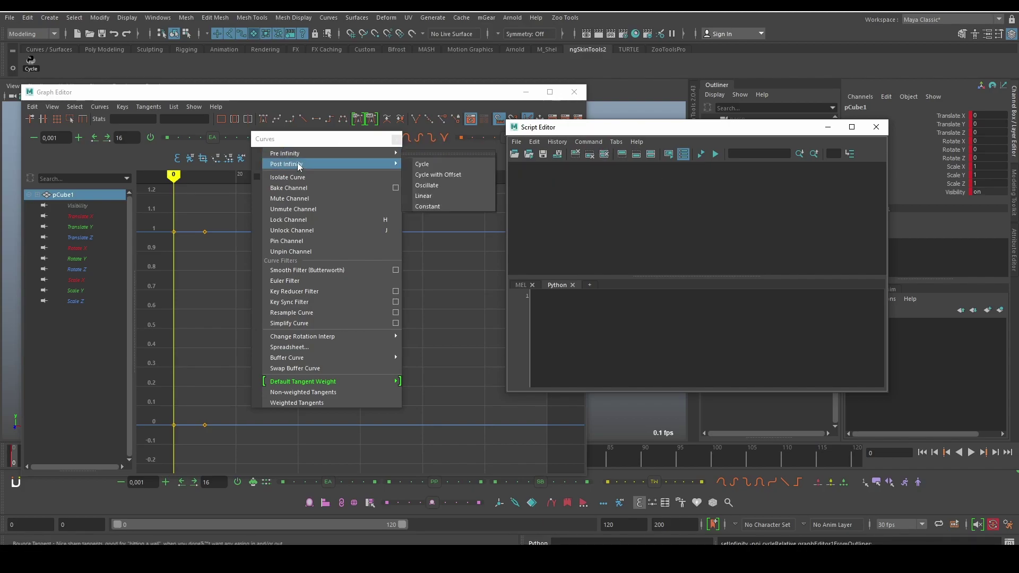
pyautogui.click(461, 188)
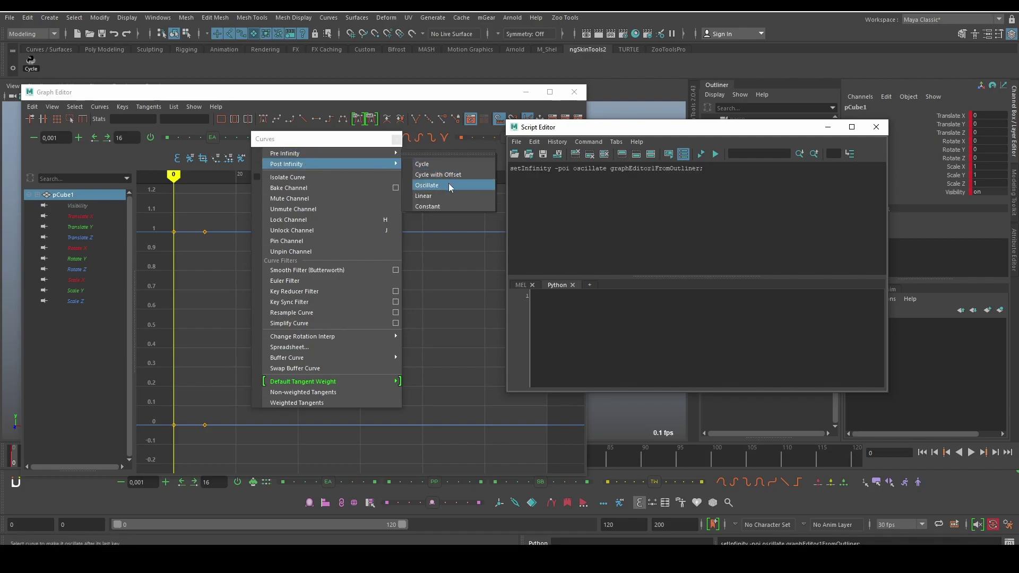
pyautogui.click(448, 185)
pyautogui.hotkey('ctrl', 'a')
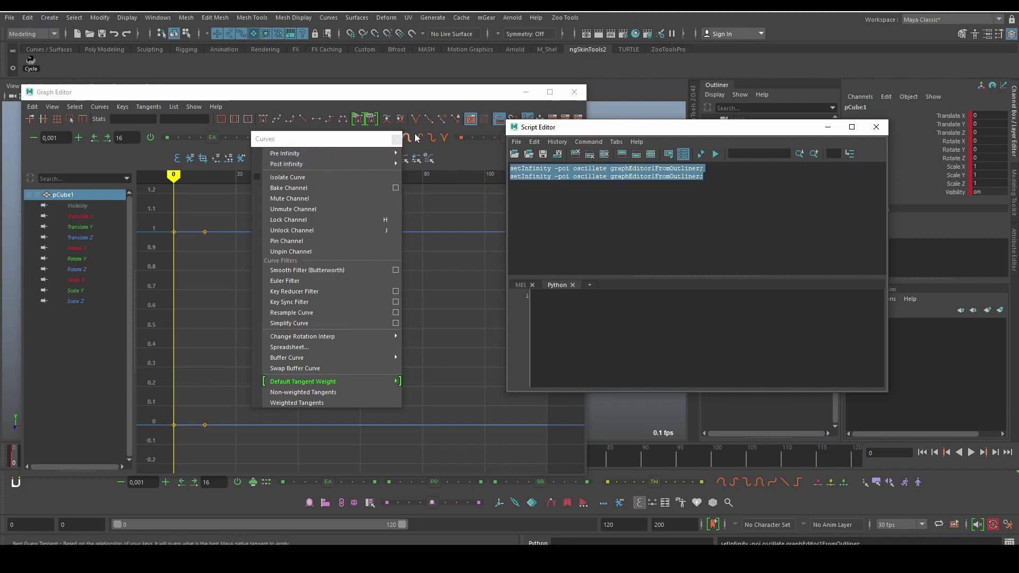
# Save the commands as a MEL shelf button named 'Oscilate' and run it
pyautogui.click(558, 154)
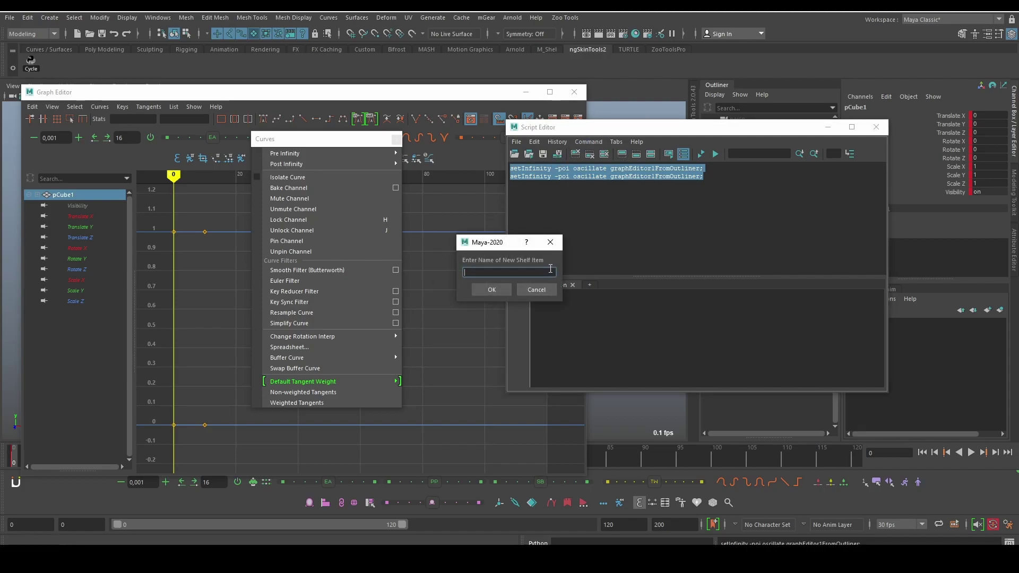
pyautogui.write('Oscilate')
pyautogui.click(496, 289)
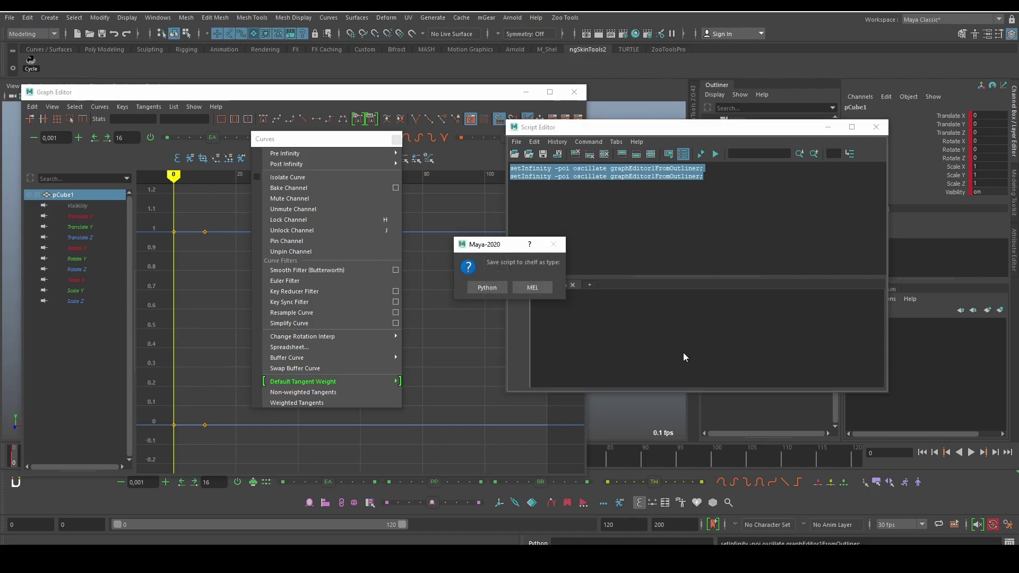
pyautogui.click(546, 289)
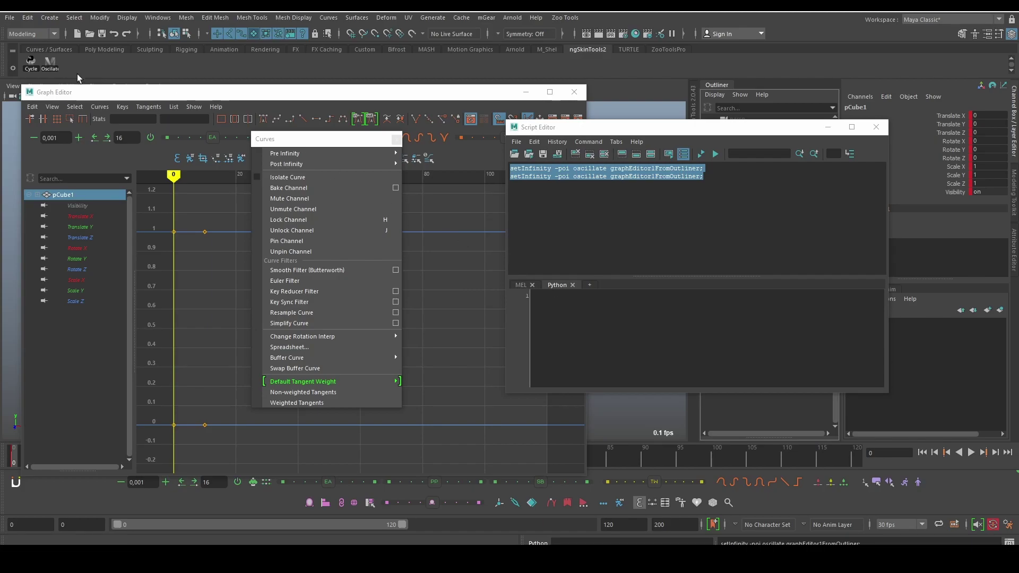
pyautogui.click(51, 68)
# Delete the old Cycle shelf button, clear history, and set pre- and post-infinity to Cycle
pyautogui.rightClick(33, 65)
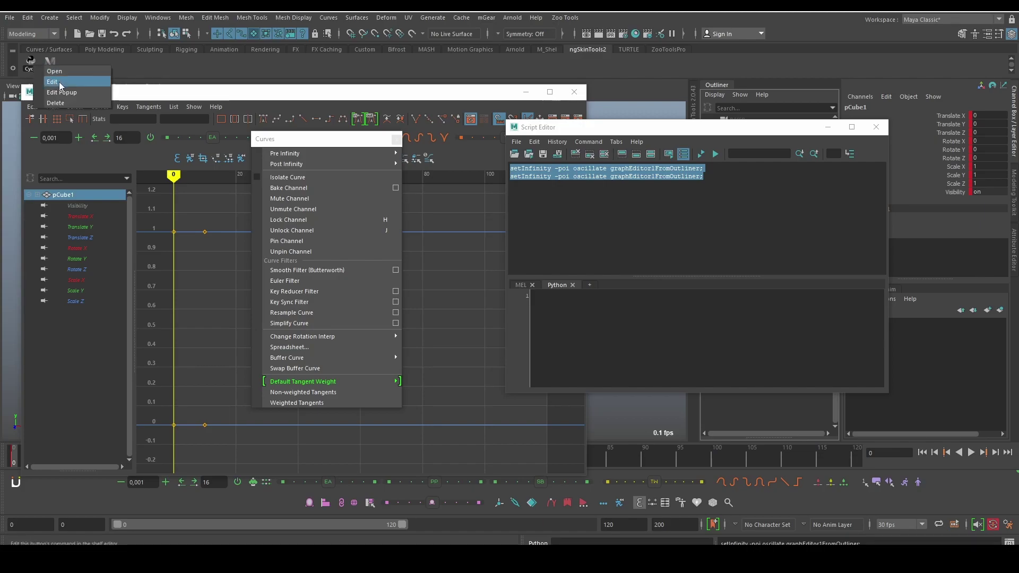
pyautogui.click(74, 104)
pyautogui.click(604, 154)
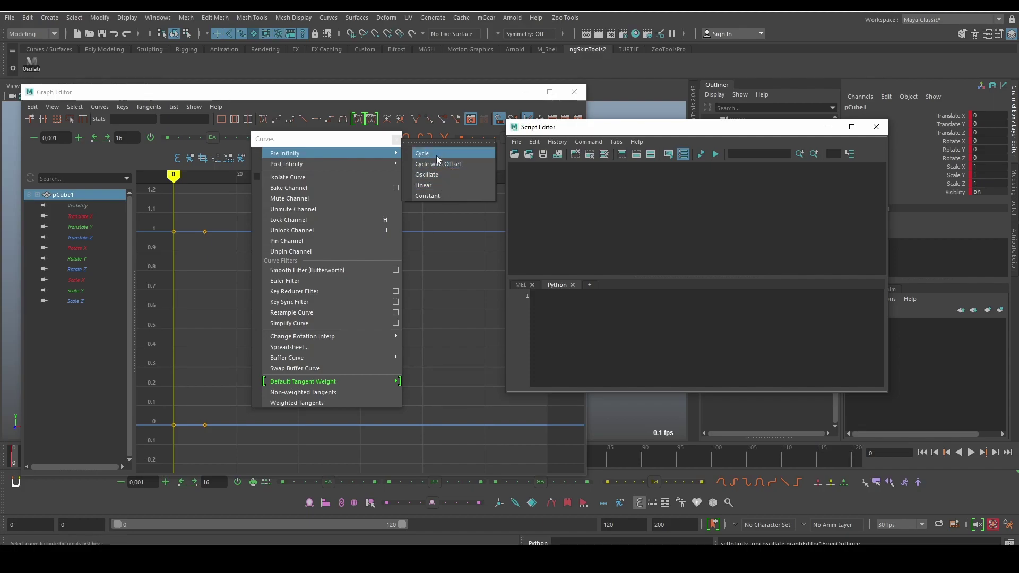
pyautogui.click(436, 154)
pyautogui.moveTo(287, 164)
pyautogui.click(439, 164)
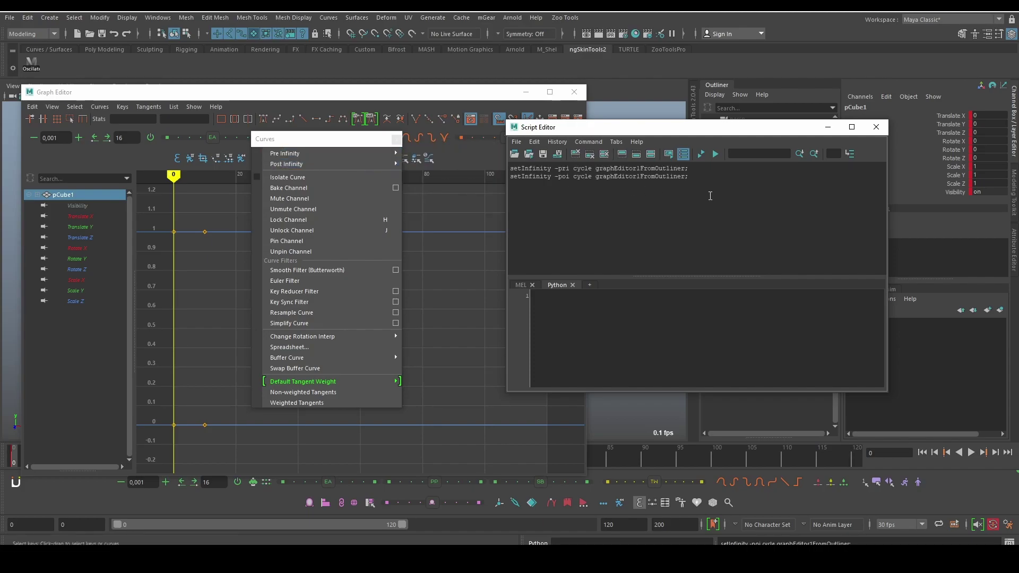
# Save the cycle commands as a MEL shelf button named 'Cycle' and clear the history
pyautogui.click(562, 156)
pyautogui.write('Cycle')
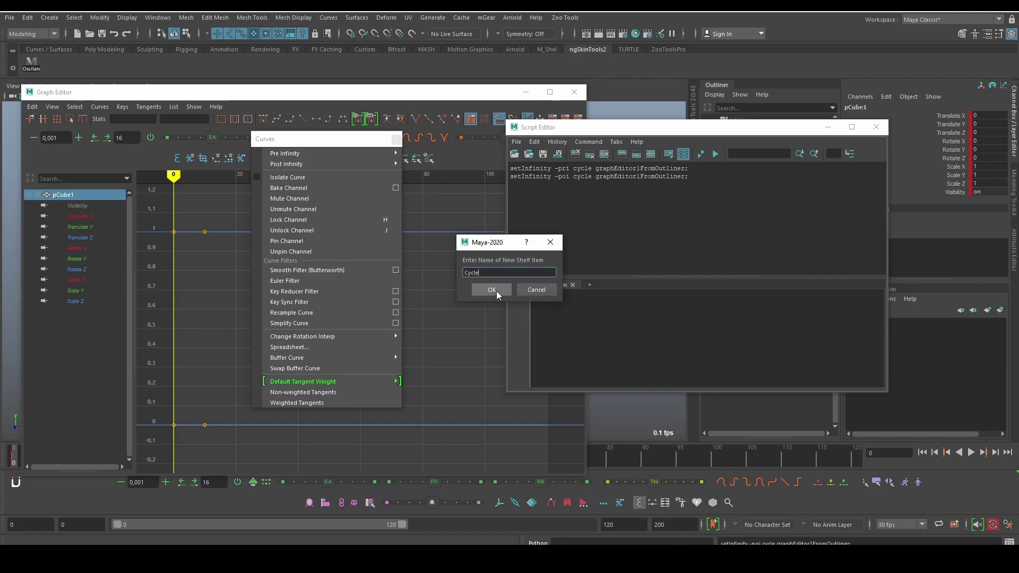
pyautogui.click(495, 291)
pyautogui.click(545, 287)
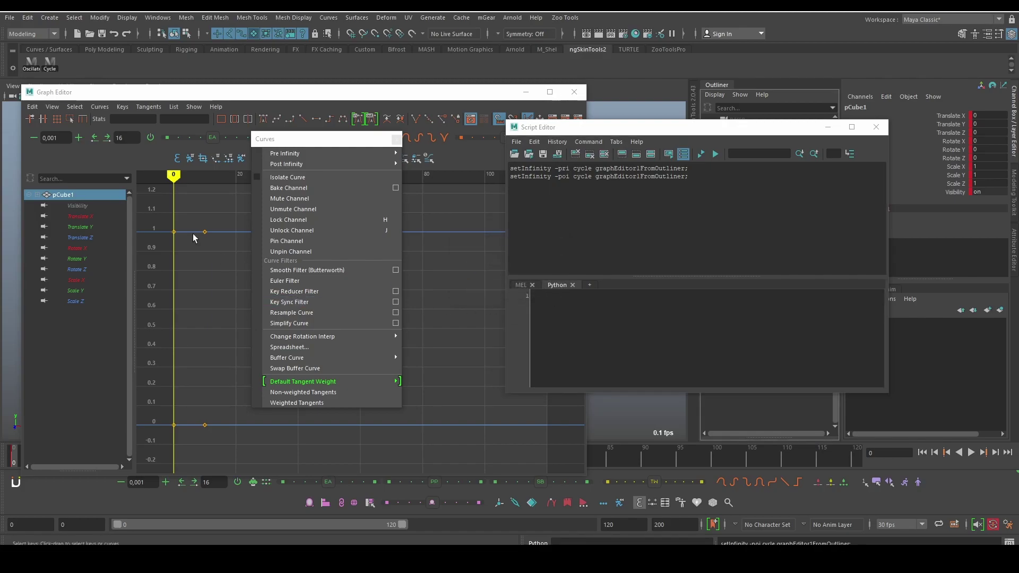
pyautogui.click(605, 154)
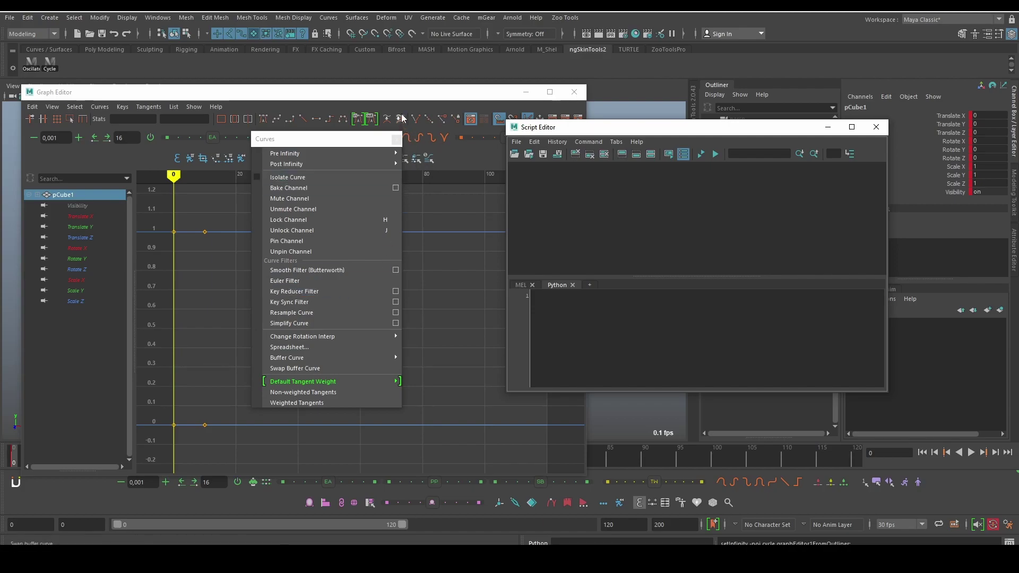
# Close the Curves menu, minimize the Graph Editor and show the M_Shel shelf
pyautogui.click(397, 130)
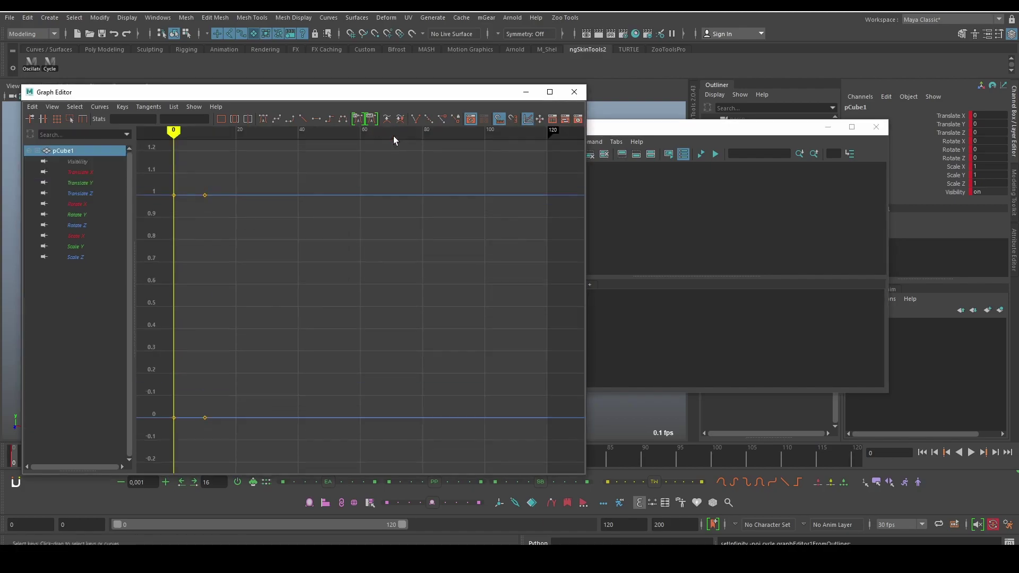
pyautogui.click(518, 93)
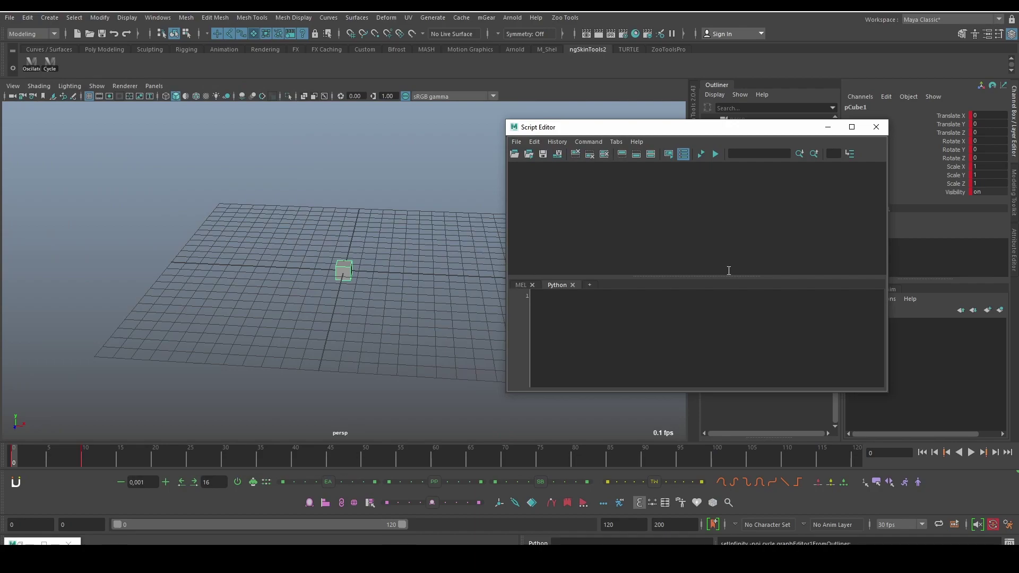
pyautogui.click(547, 50)
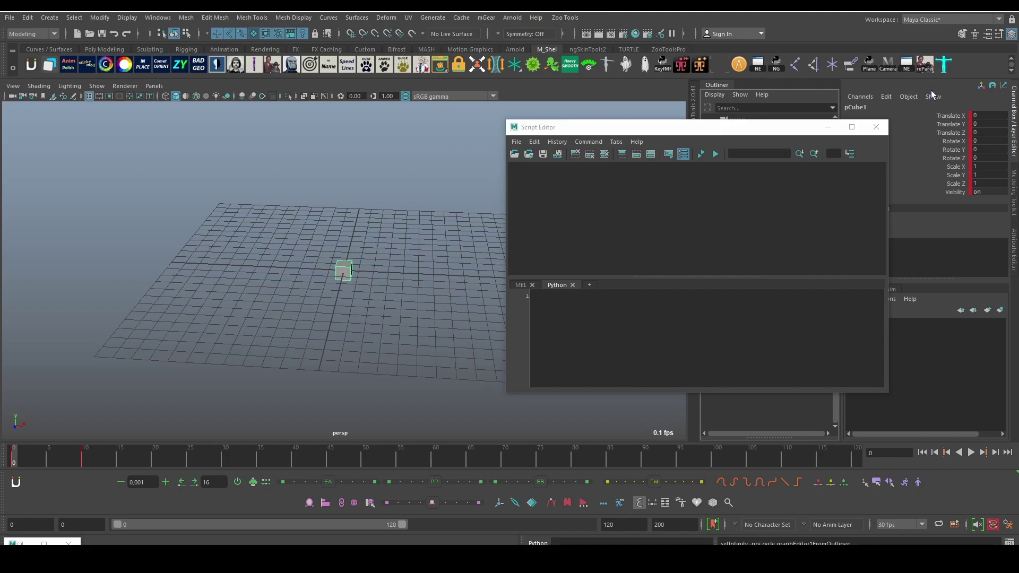
# Open and close the Namespace Editor, import the camera rig, then start a new scene without saving
pyautogui.click(906, 65)
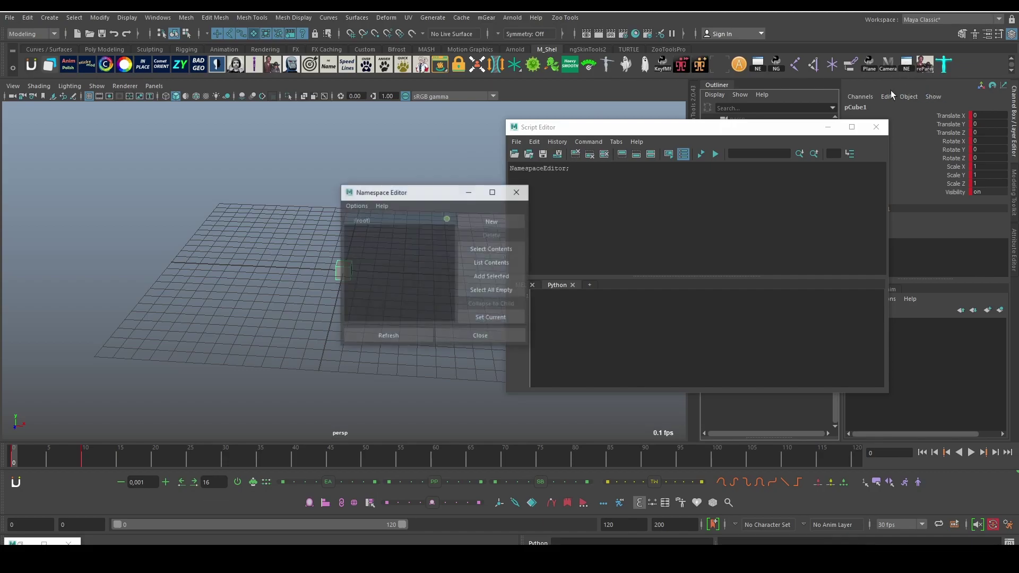
pyautogui.click(522, 195)
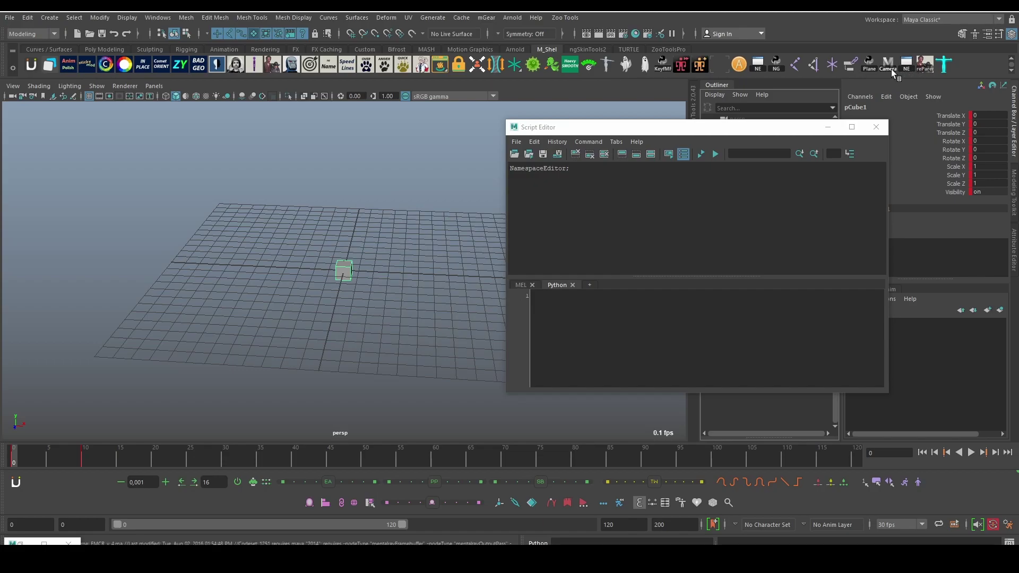
pyautogui.click(891, 69)
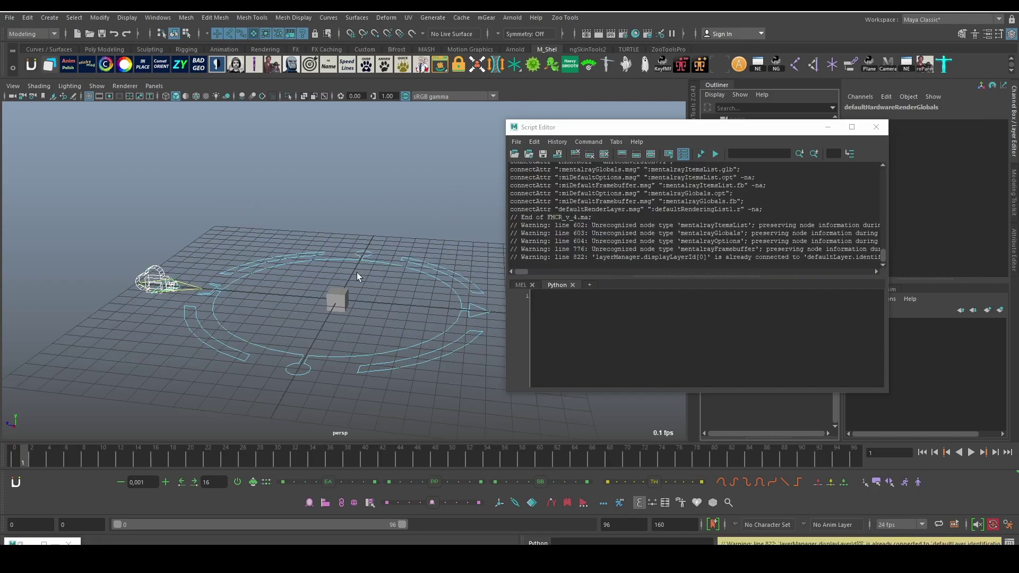
pyautogui.keyDown('alt'); pyautogui.moveTo(409, 274); pyautogui.dragTo(415, 275); pyautogui.keyUp('alt')
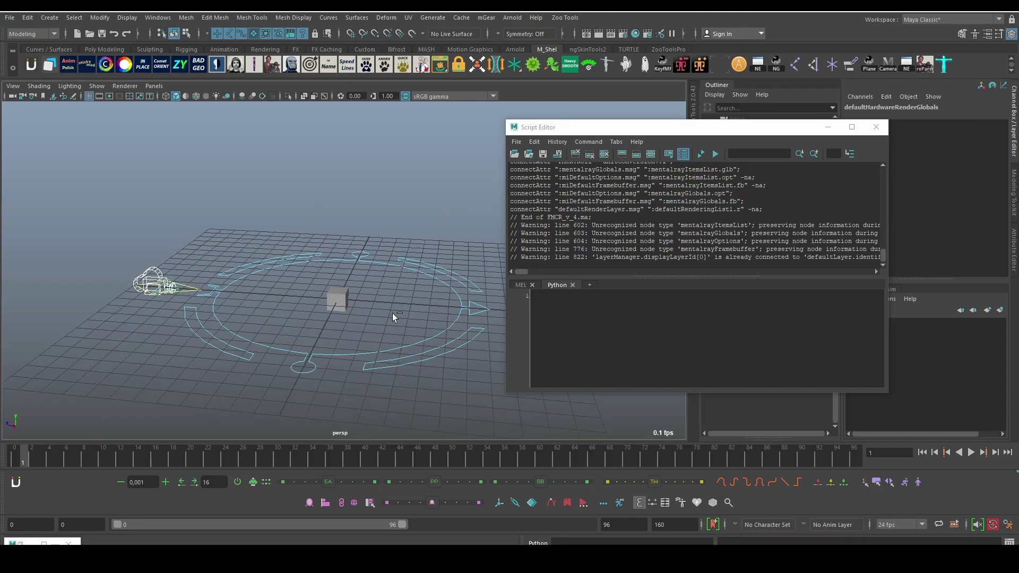
pyautogui.hotkey('ctrl', 'n')
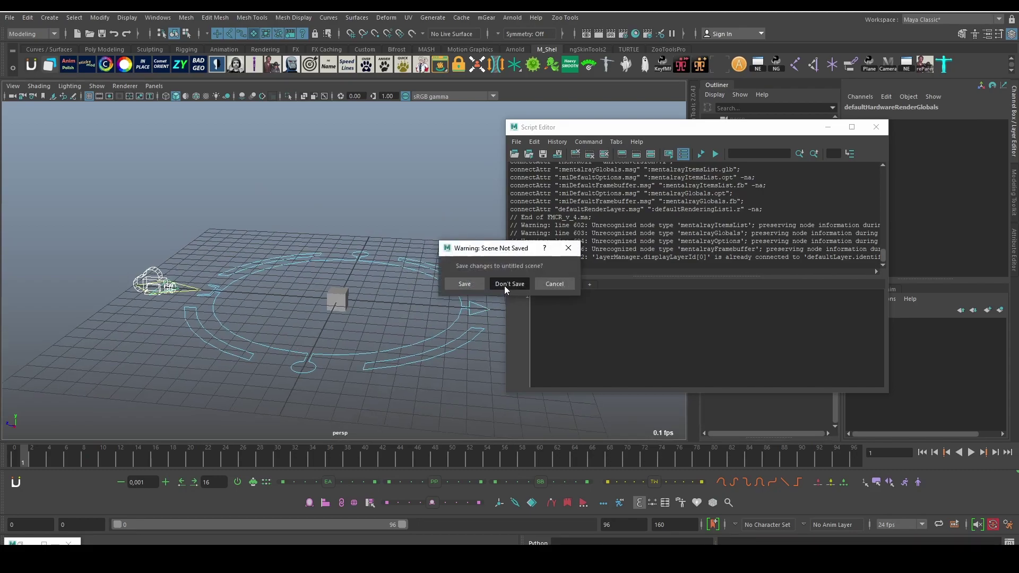
pyautogui.click(504, 285)
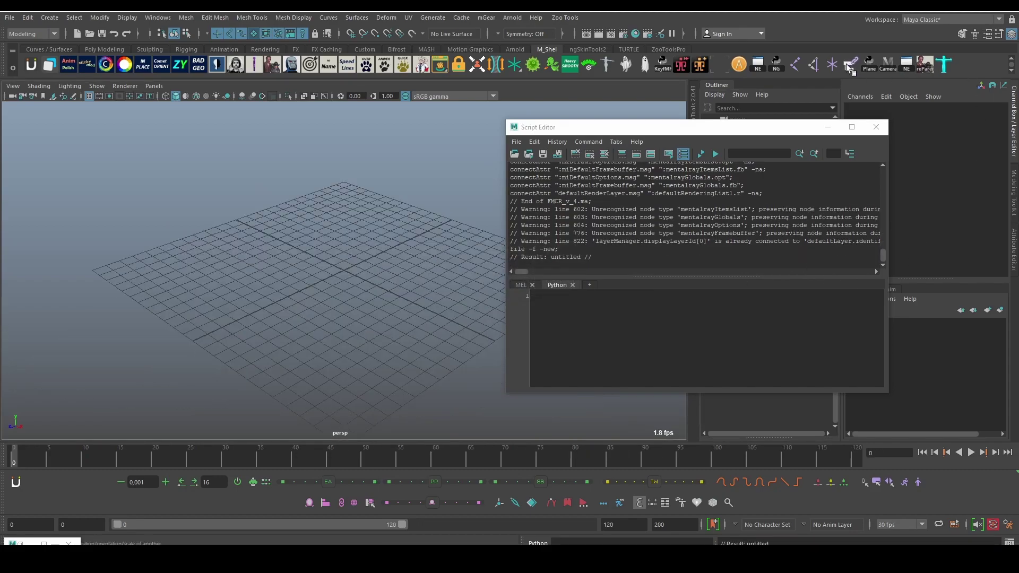
# Show the ngSkinTools2 shelf, switch to the Animation menu set and tear off the Constrain menu
pyautogui.click(591, 49)
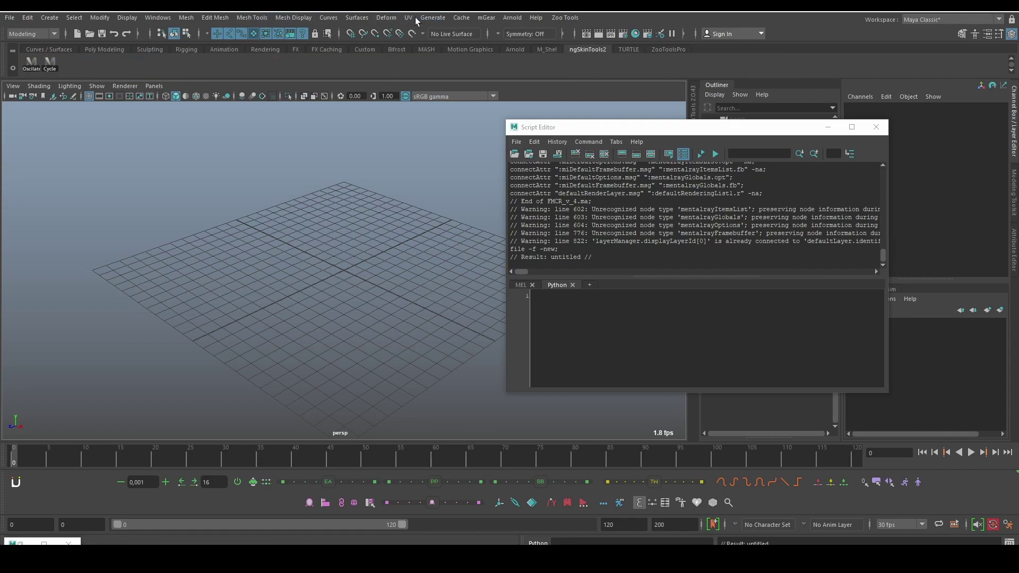
pyautogui.click(337, 19)
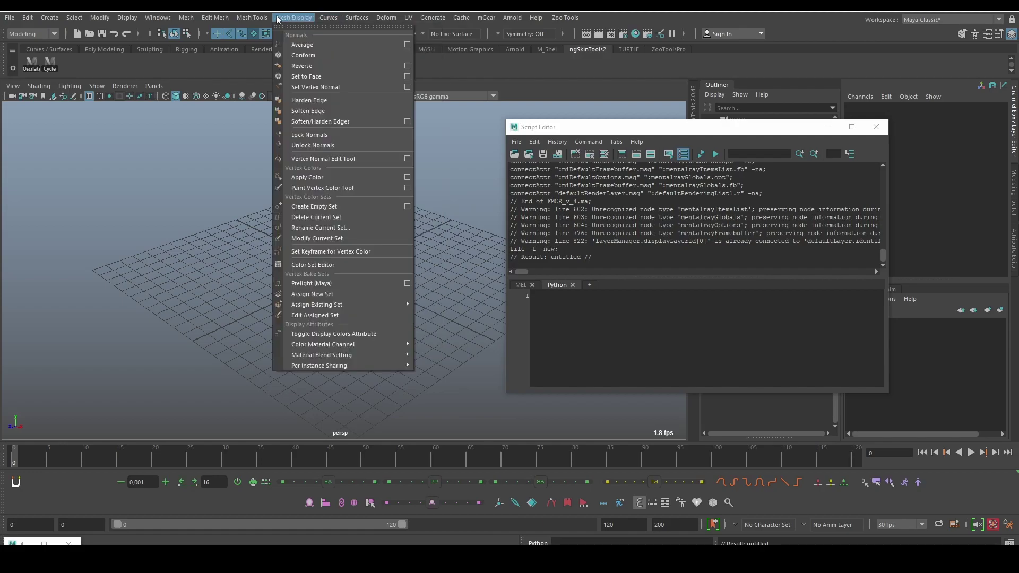
pyautogui.click(24, 34)
pyautogui.click(30, 67)
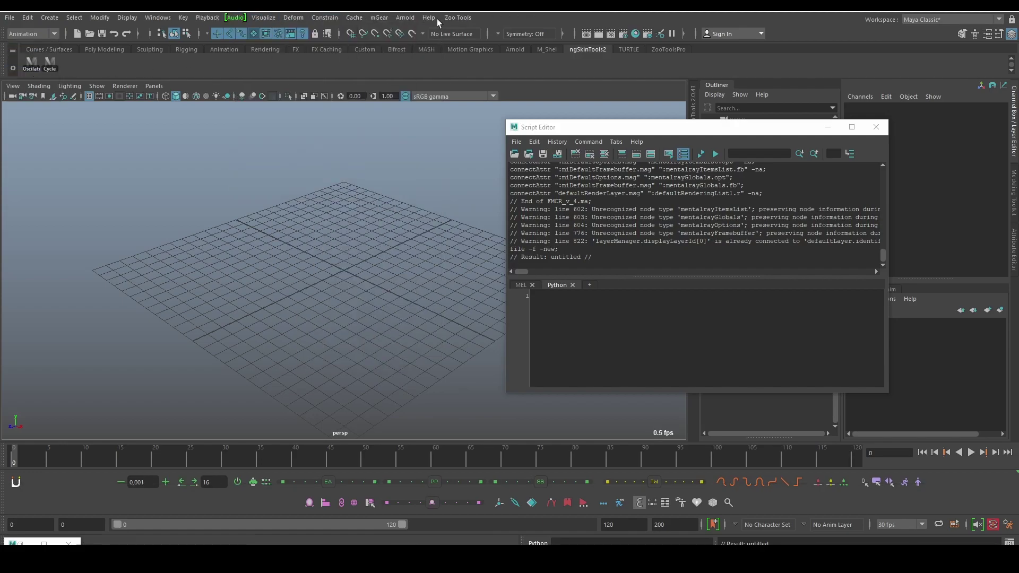
pyautogui.click(317, 19)
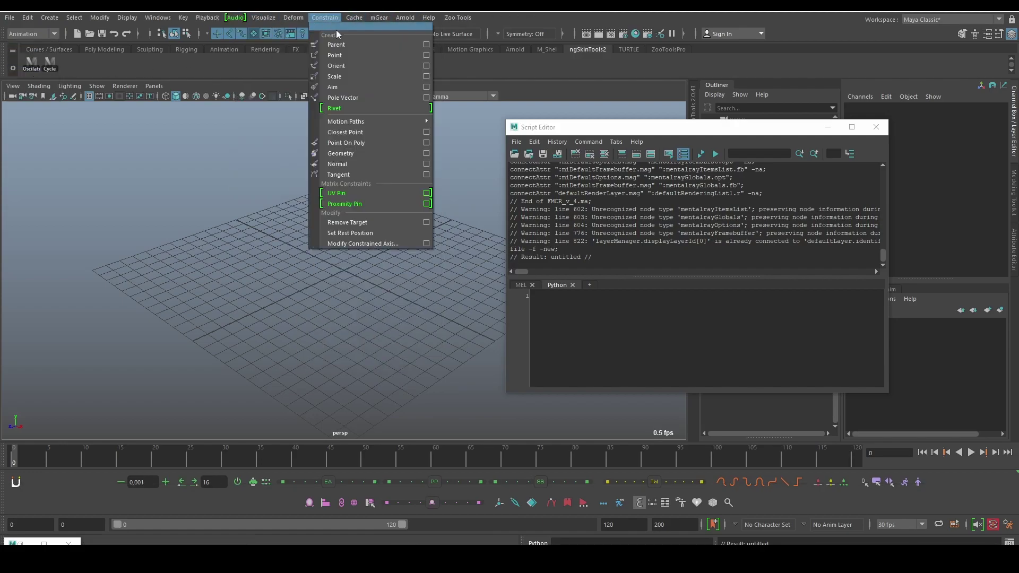
pyautogui.click(350, 14)
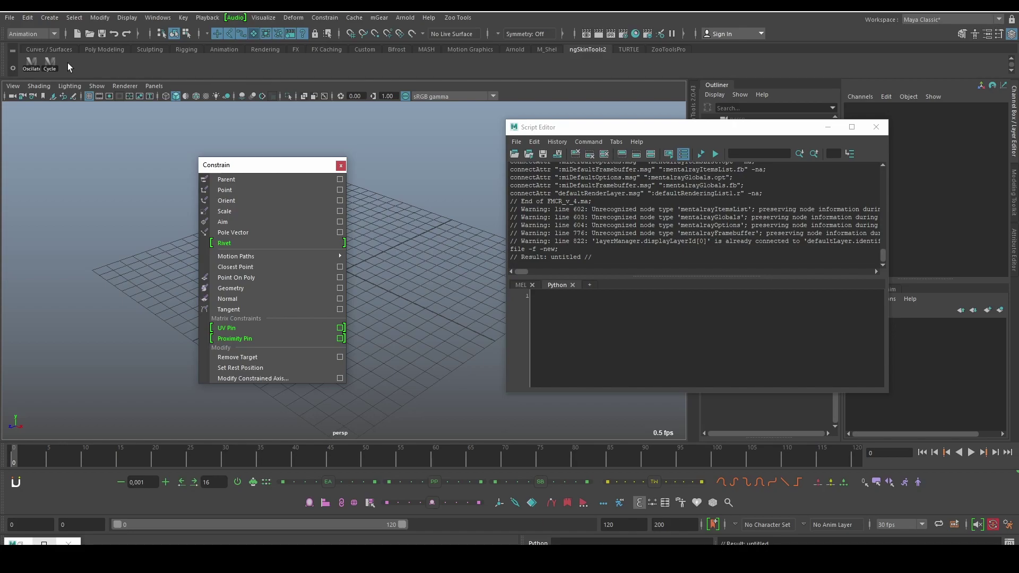
# Restore the Graph Editor, inspect its Curves > Pre Infinity options, then dismiss the menus
pyautogui.click(44, 542)
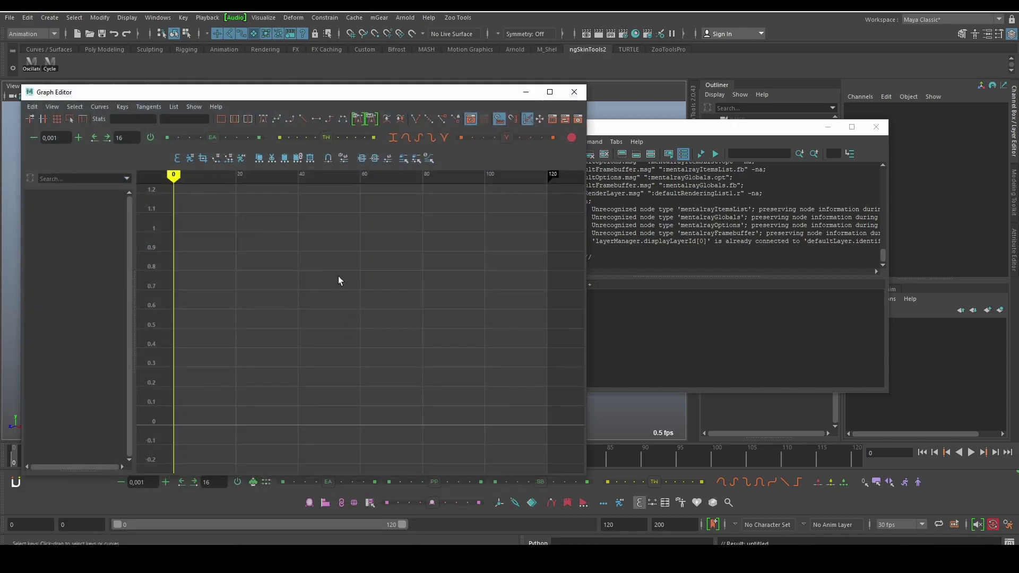
pyautogui.click(95, 106)
pyautogui.moveTo(123, 126)
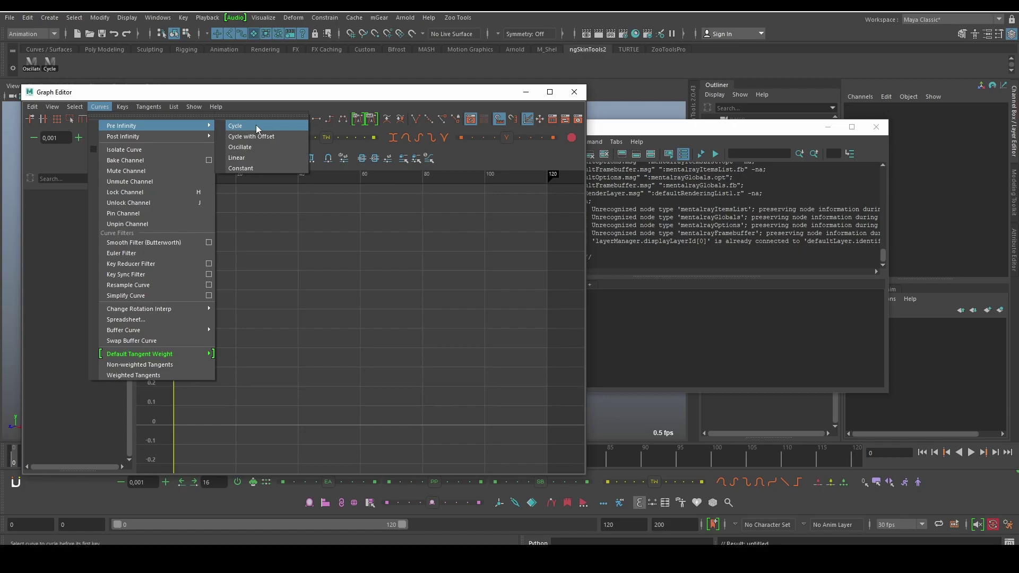
pyautogui.press('Escape')
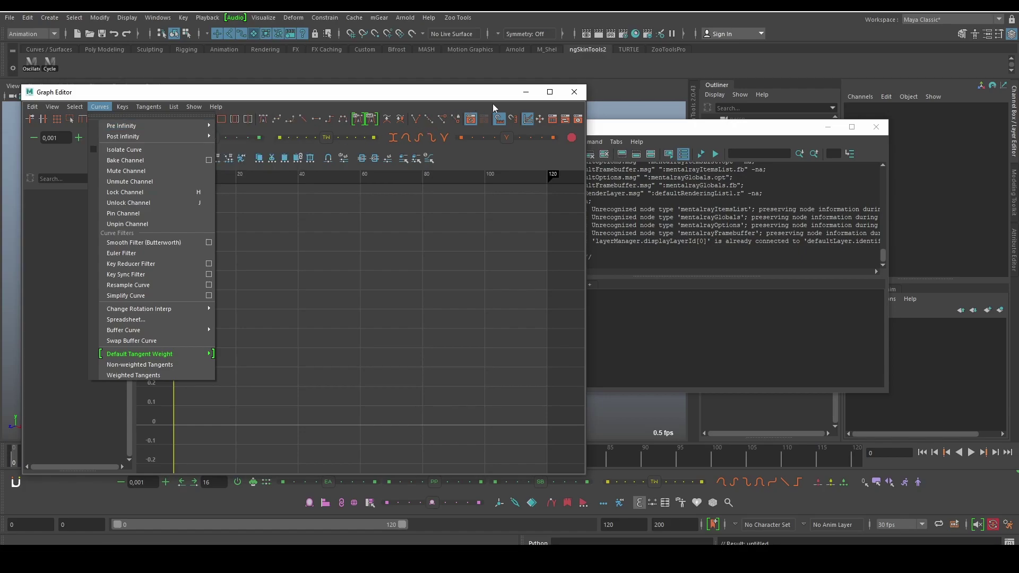
pyautogui.press('Escape')
# Add Parent, Point, Orient, Aim and Pole Vector constraints to the shelf, then close the torn-off menu
pyautogui.click(525, 92)
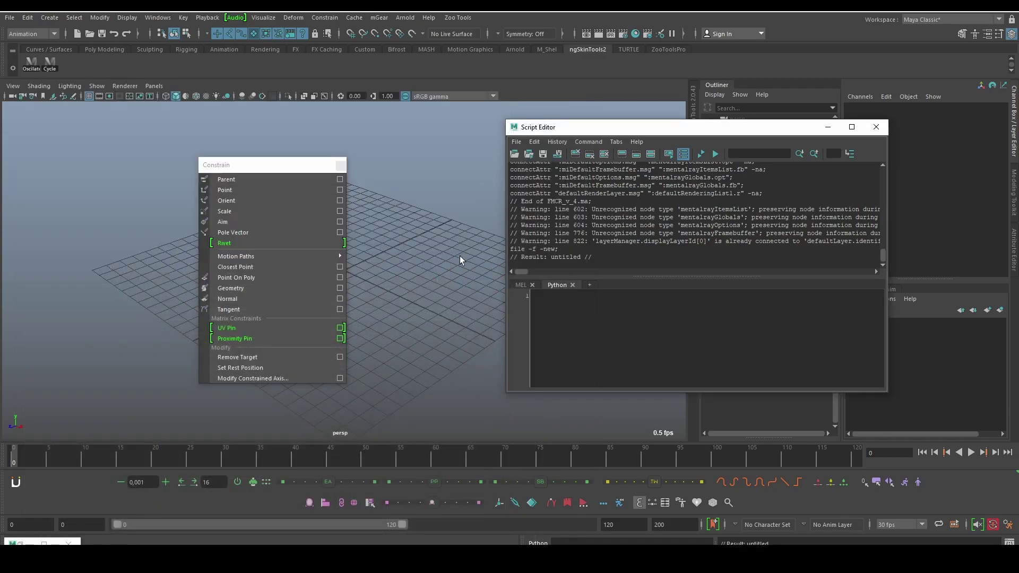
pyautogui.moveTo(247, 166); pyautogui.dragTo(243, 170)
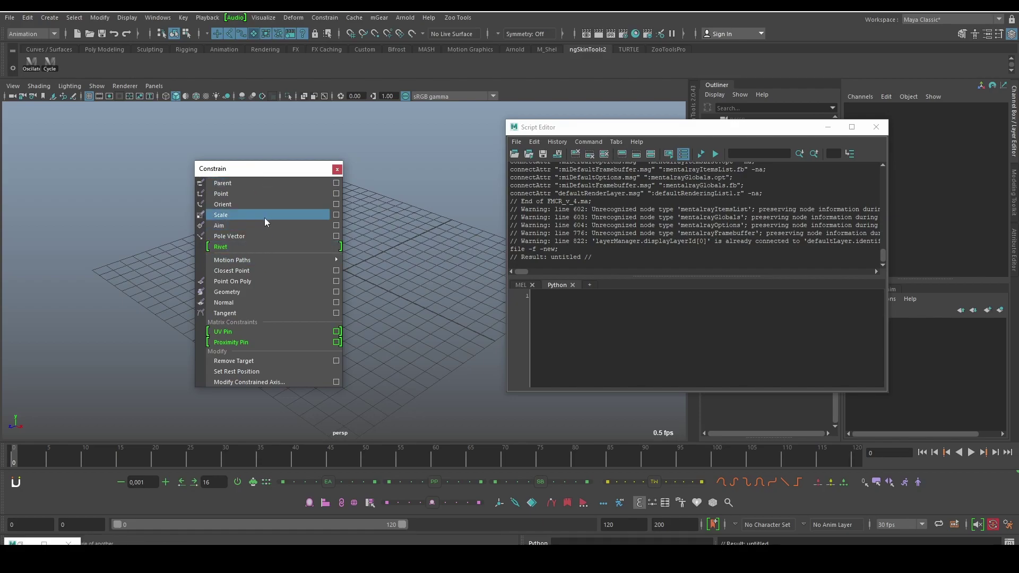
pyautogui.keyDown('ctrl'); pyautogui.keyDown('shift'); pyautogui.click(280, 187); pyautogui.keyUp('shift'); pyautogui.keyUp('ctrl')
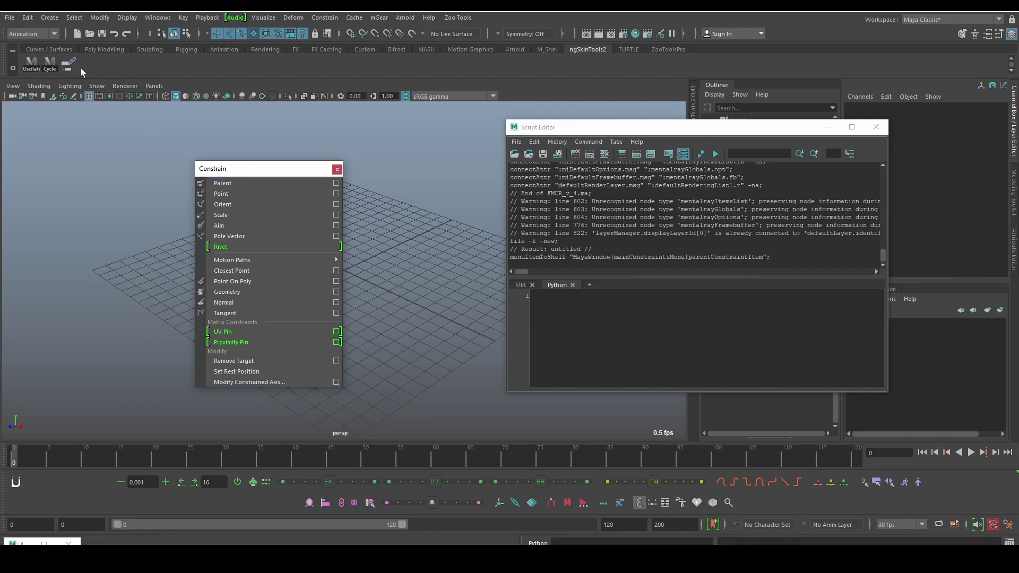
pyautogui.keyDown('ctrl'); pyautogui.keyDown('shift'); pyautogui.click(246, 192); pyautogui.keyUp('shift'); pyautogui.keyUp('ctrl')
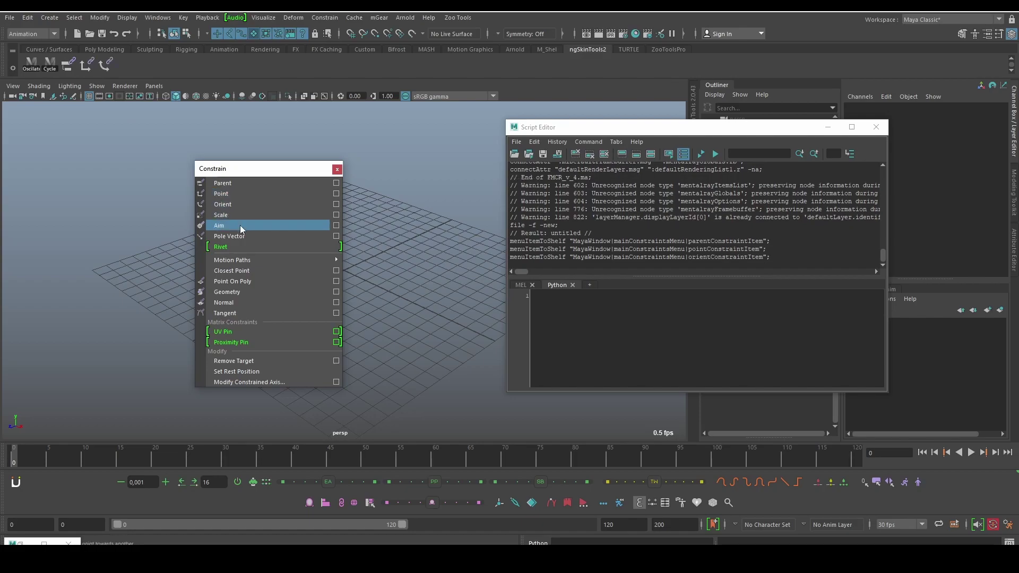
pyautogui.keyDown('ctrl'); pyautogui.keyDown('shift'); pyautogui.click(242, 227); pyautogui.keyUp('shift'); pyautogui.keyUp('ctrl')
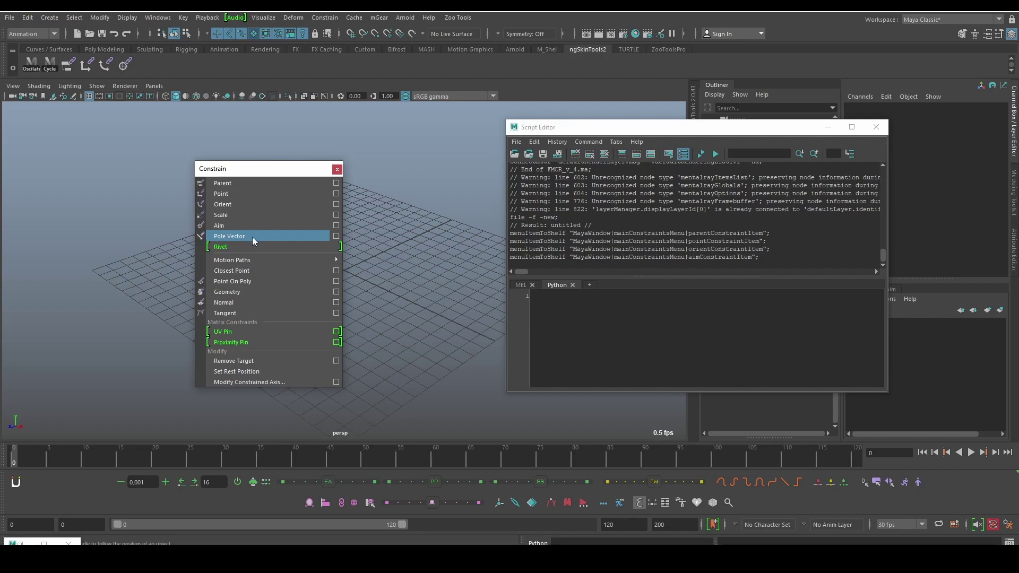
pyautogui.keyDown('ctrl'); pyautogui.keyDown('shift'); pyautogui.click(253, 237); pyautogui.keyUp('shift'); pyautogui.keyUp('ctrl')
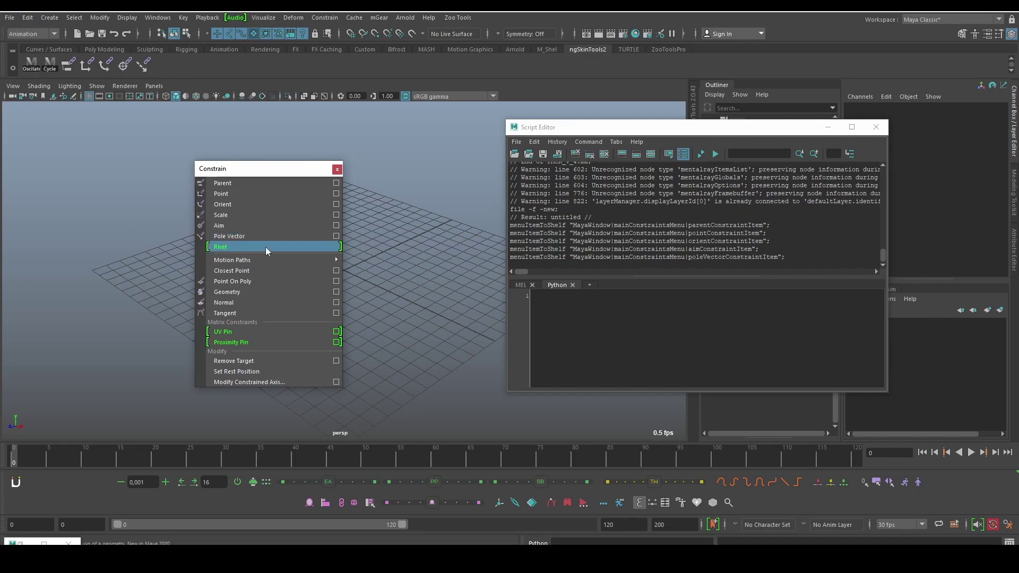
pyautogui.click(337, 170)
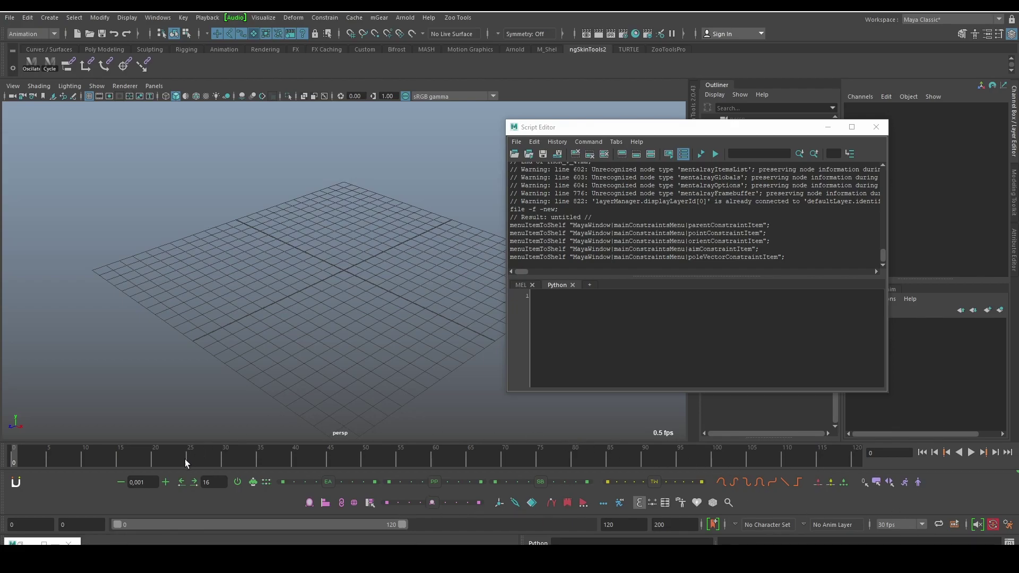
# Restrict the playback range to frames 36–50 with Alt+Z and play it back
pyautogui.keyDown('shift'); pyautogui.moveTo(186, 463); pyautogui.dragTo(481, 481); pyautogui.keyUp('shift')
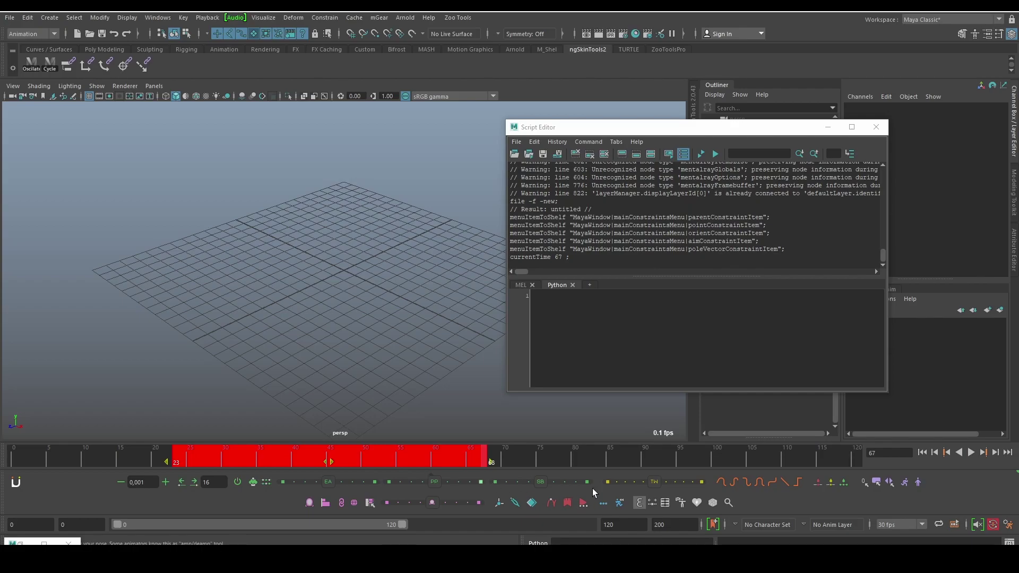
pyautogui.hotkey('alt', 'z')
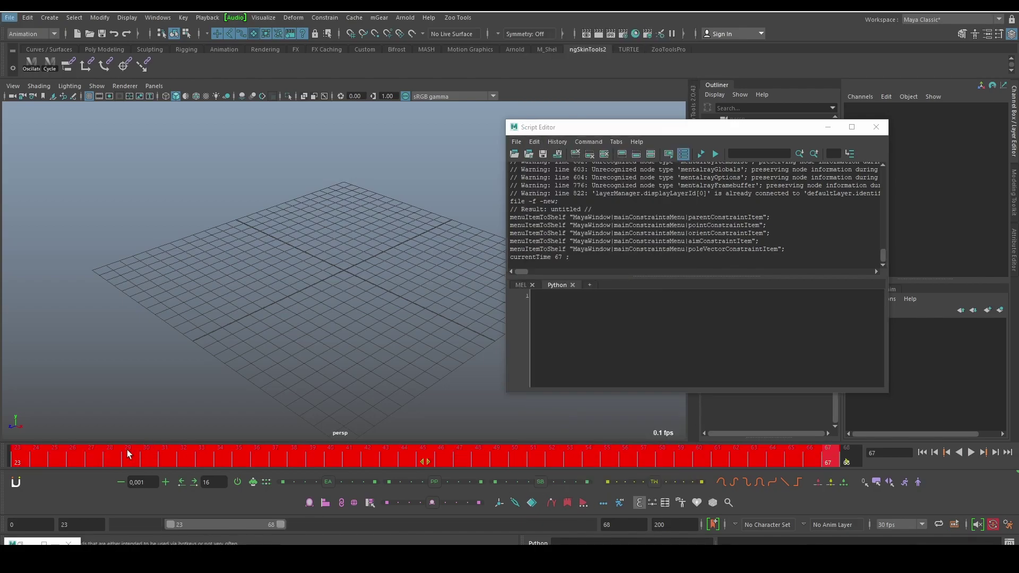
pyautogui.click(261, 461)
pyautogui.keyDown('shift'); pyautogui.moveTo(260, 461); pyautogui.dragTo(499, 461); pyautogui.keyUp('shift')
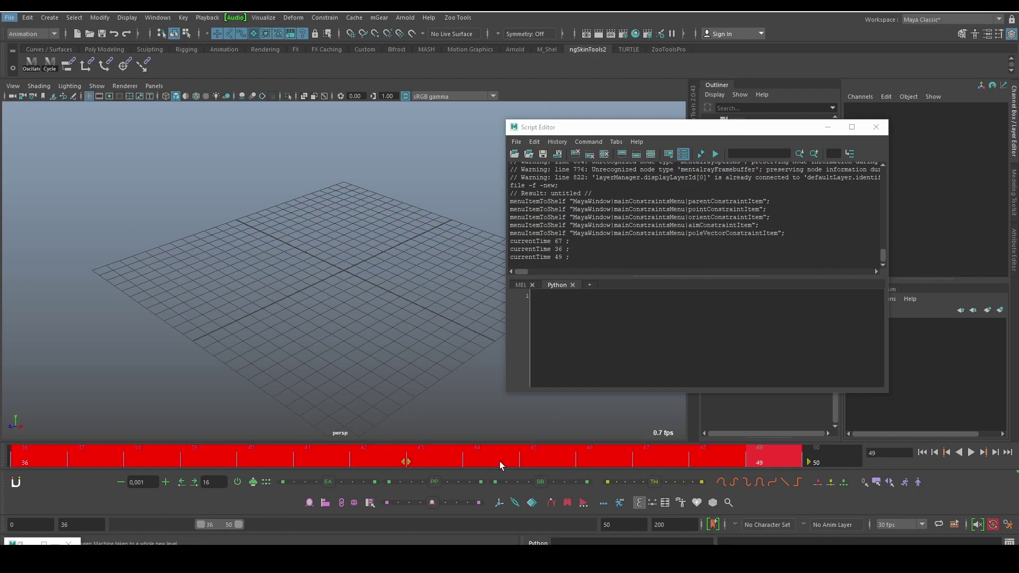
pyautogui.hotkey('alt', 'z')
pyautogui.click(584, 462)
pyautogui.hotkey('alt', 'v')
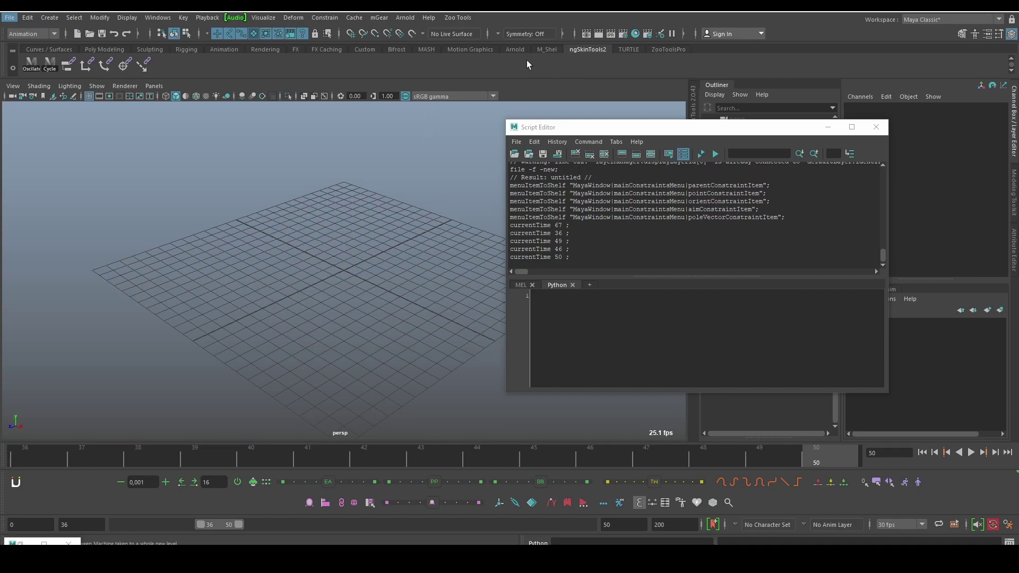
pyautogui.click(158, 18)
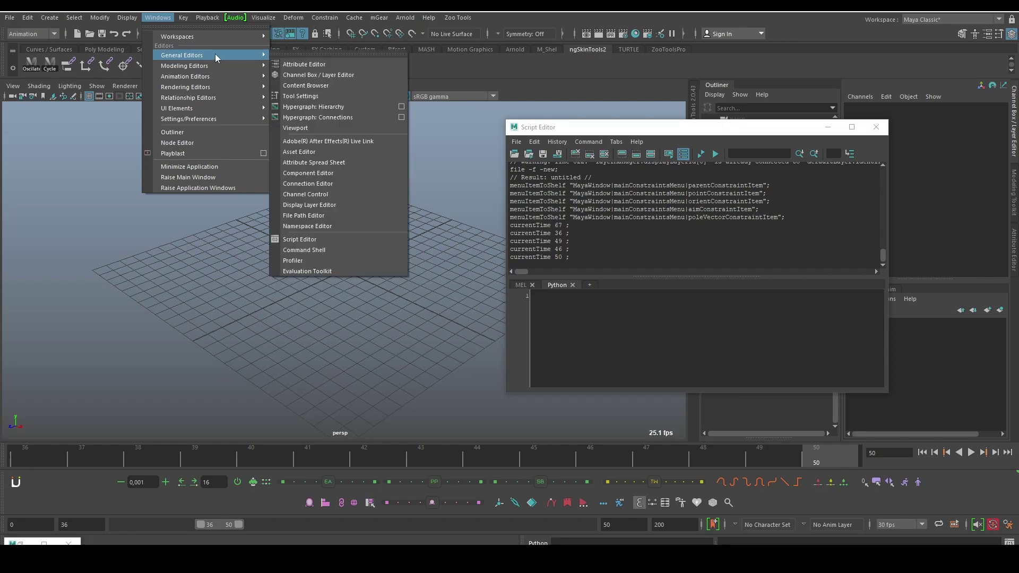
pyautogui.moveTo(189, 119)
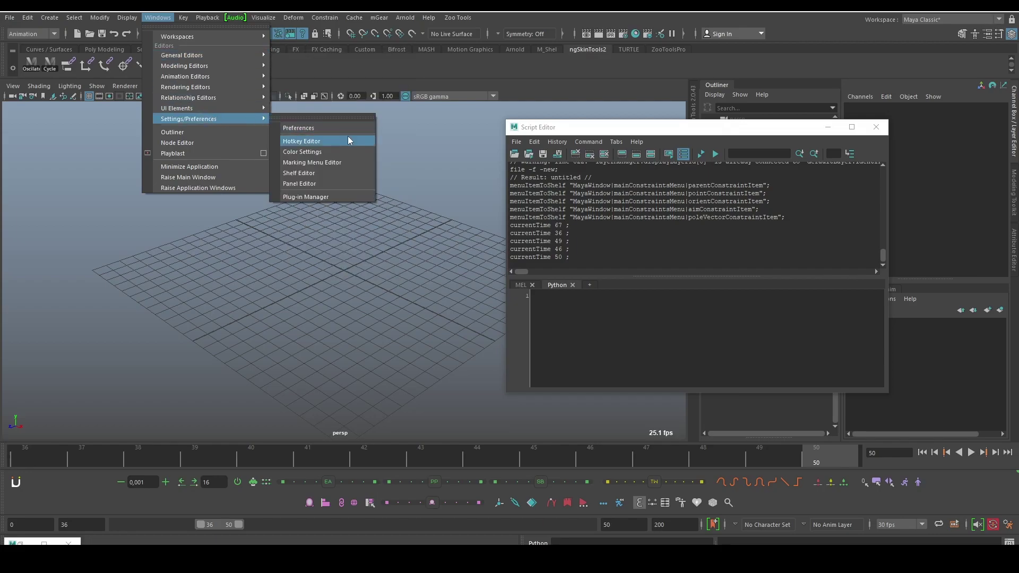
# Open the Marking Menu Editor, centre its window, and start a new marking menu
pyautogui.click(352, 164)
pyautogui.moveTo(317, 89)
pyautogui.mouseDown()
pyautogui.moveTo(479, 177)
pyautogui.moveTo(355, 142)
pyautogui.mouseUp()
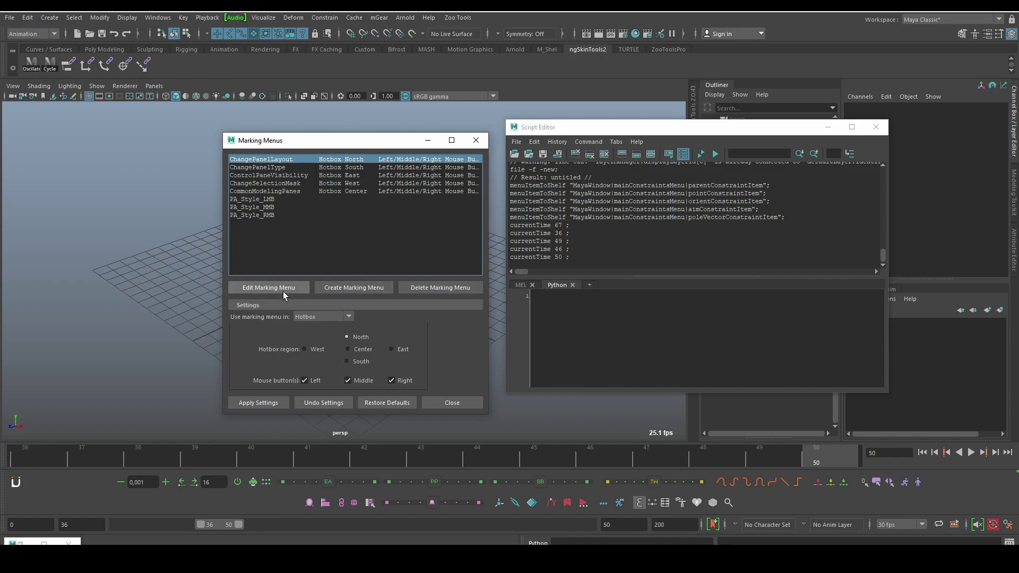
pyautogui.click(361, 291)
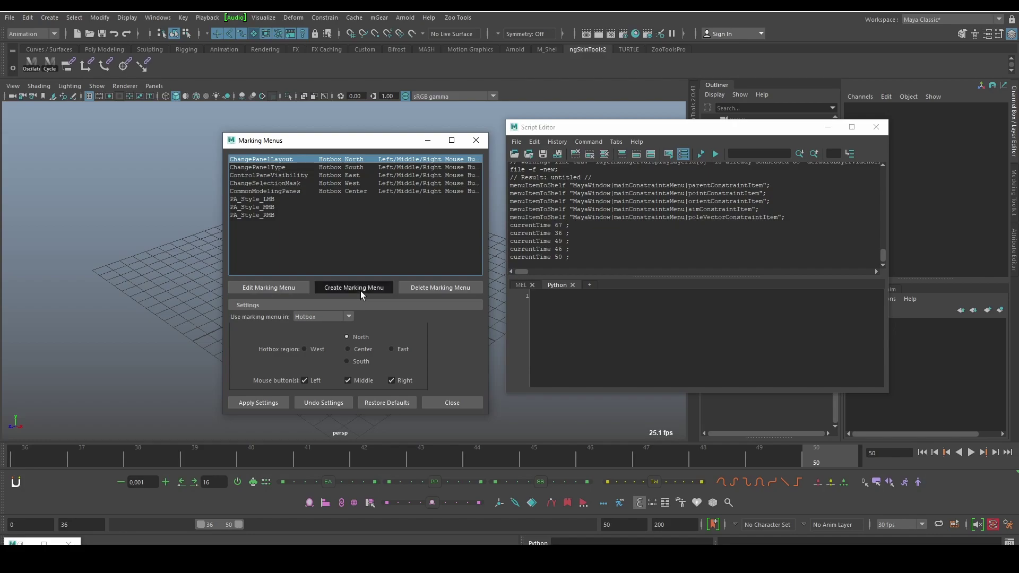
# Name the marking menu 'My' and move the Create Marking Menu window to the right
pyautogui.click(312, 341)
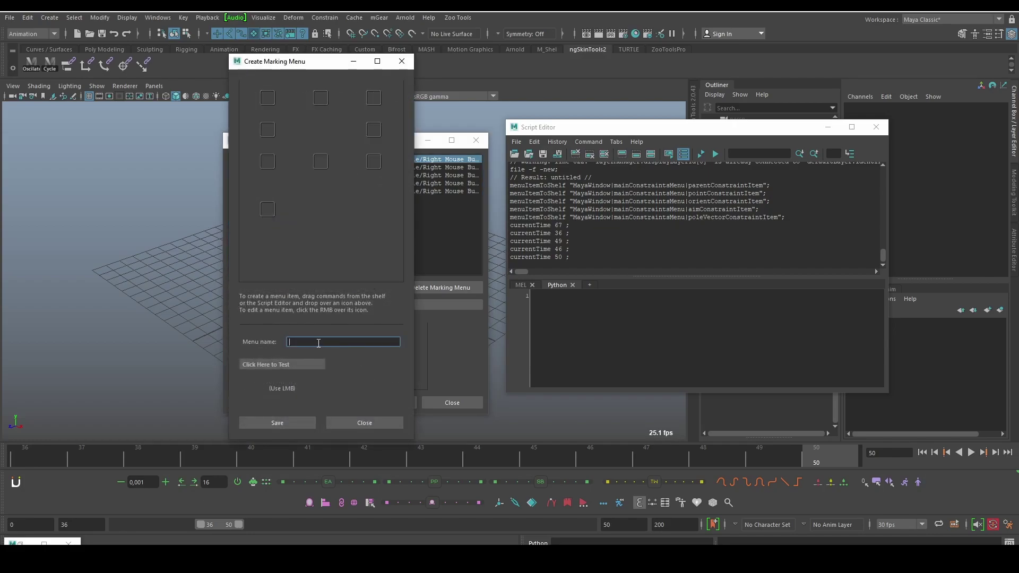
pyautogui.write('My')
pyautogui.moveTo(329, 64); pyautogui.dragTo(575, 123)
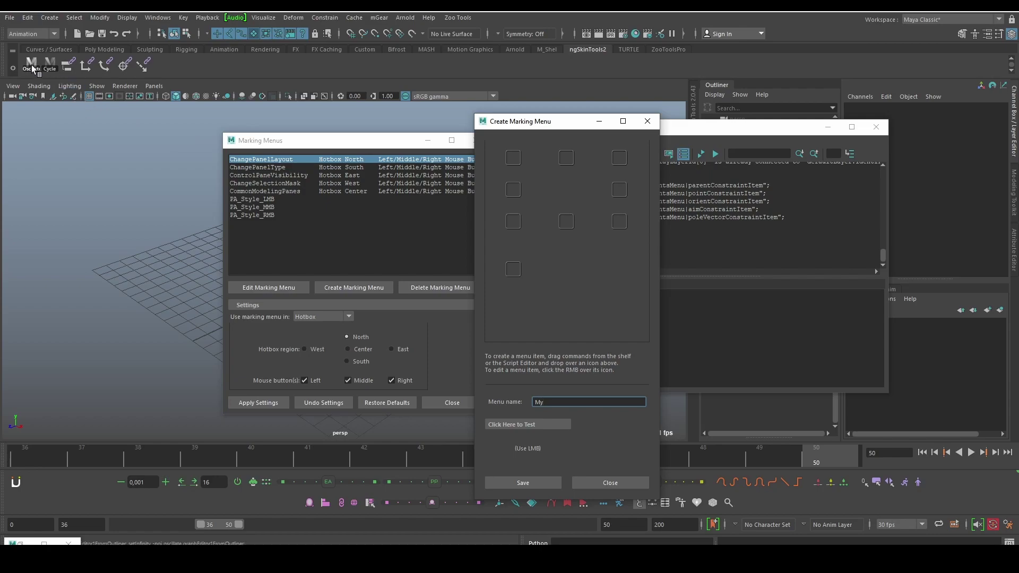
# Fill the first two menu slots with Cycle and Oscilate shelf commands and test the menu
pyautogui.moveTo(31, 65)
pyautogui.mouseDown(button='middle')
pyautogui.moveTo(451, 205)
pyautogui.moveTo(534, 177)
pyautogui.moveTo(514, 160)
pyautogui.mouseUp(button='middle')
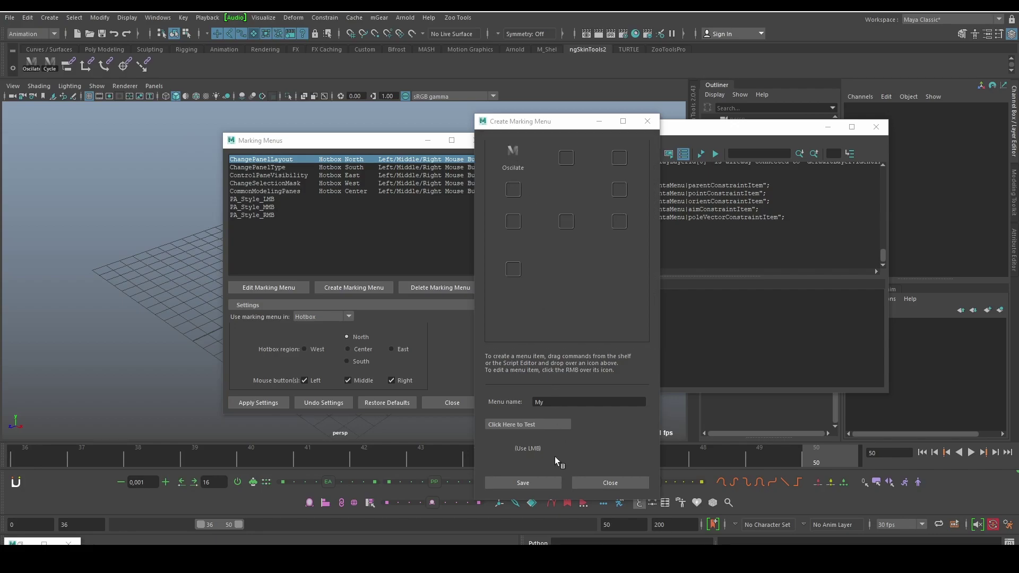
pyautogui.moveTo(49, 64)
pyautogui.mouseDown(button='middle')
pyautogui.moveTo(512, 196)
pyautogui.moveTo(513, 154)
pyautogui.mouseUp(button='middle')
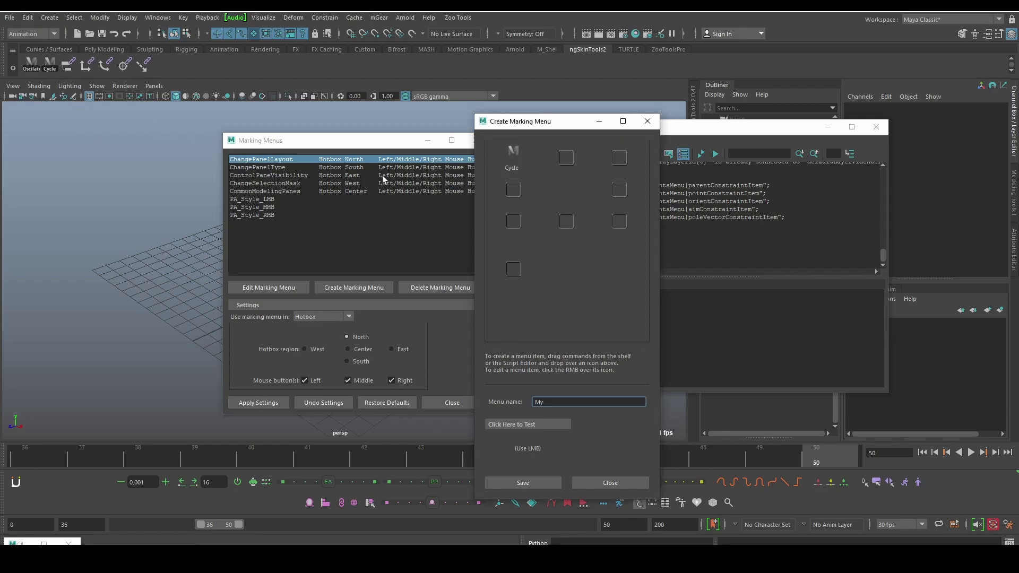
pyautogui.moveTo(515, 147)
pyautogui.mouseDown(button='middle')
pyautogui.moveTo(148, 121)
pyautogui.moveTo(519, 218)
pyautogui.mouseUp(button='middle')
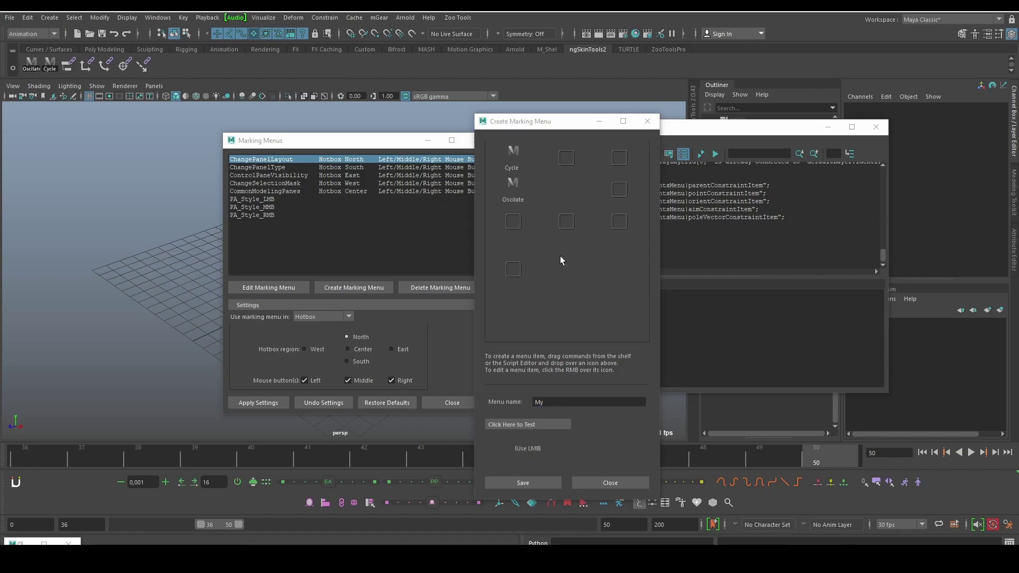
pyautogui.click(529, 450)
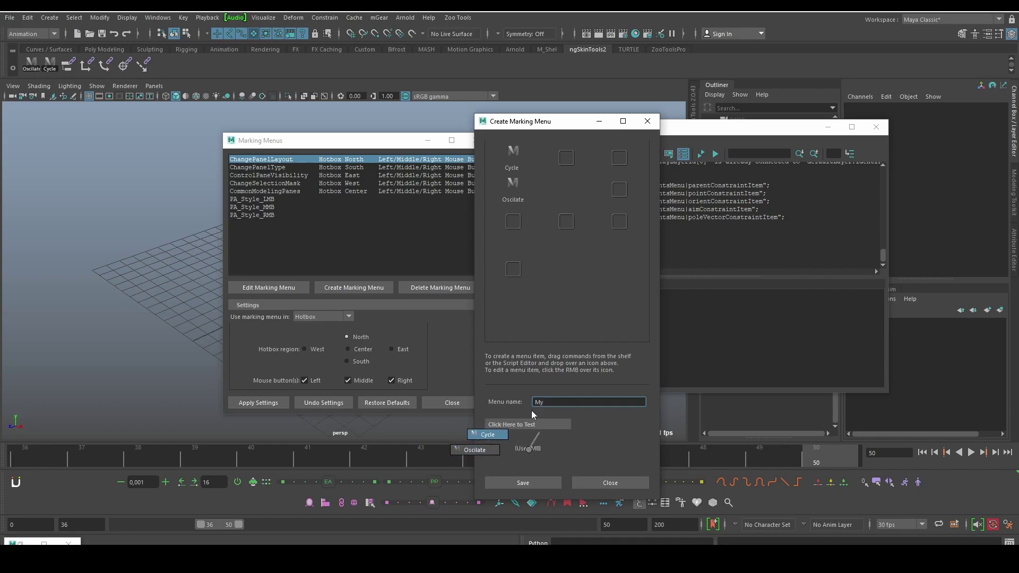
pyautogui.click(531, 451)
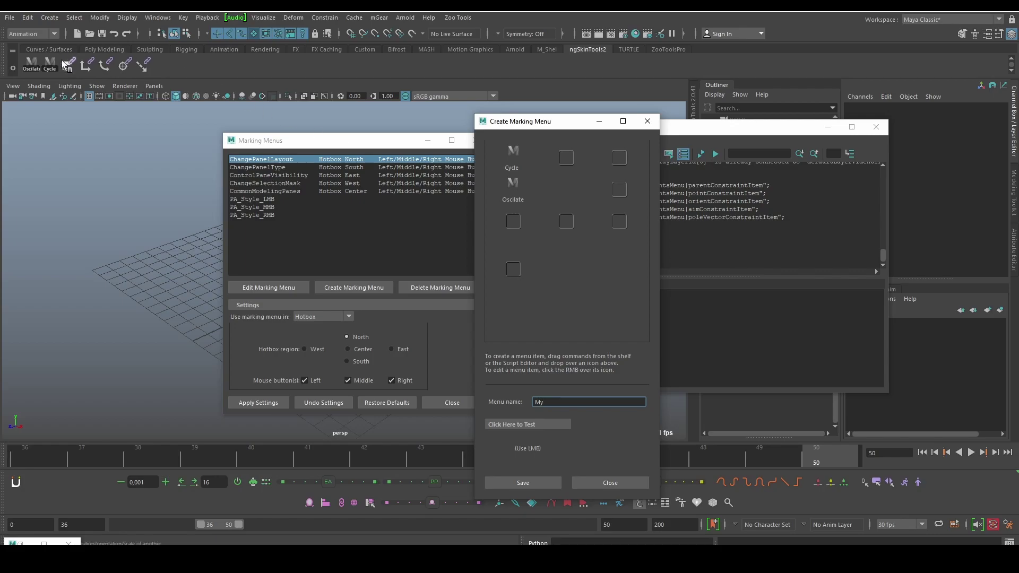
# Place Parent in the south slot, delete it again, and open the empty slot's options
pyautogui.moveTo(65, 64); pyautogui.dragTo(549, 215, button='middle')
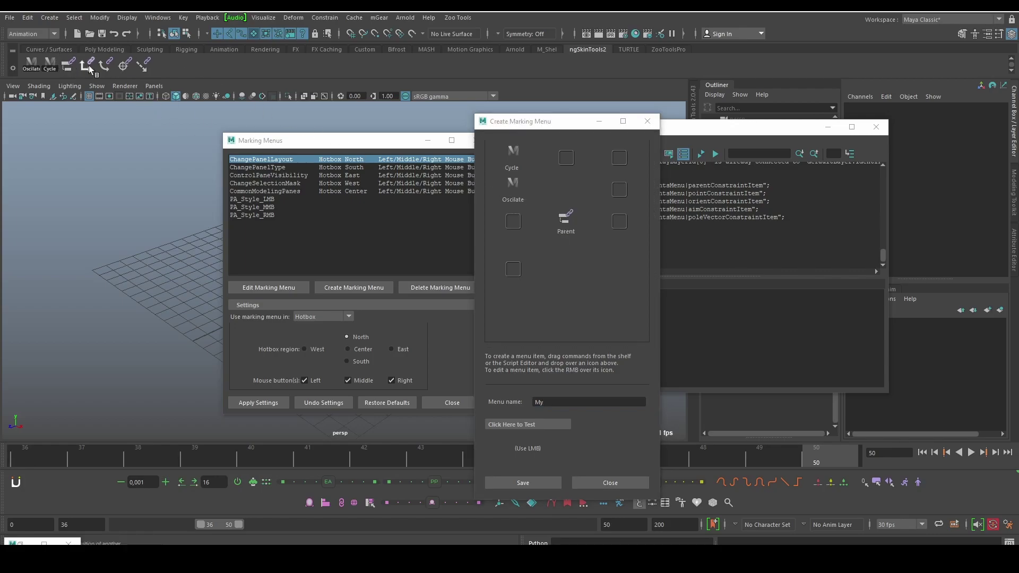
pyautogui.moveTo(88, 70); pyautogui.dragTo(608, 228, button='middle')
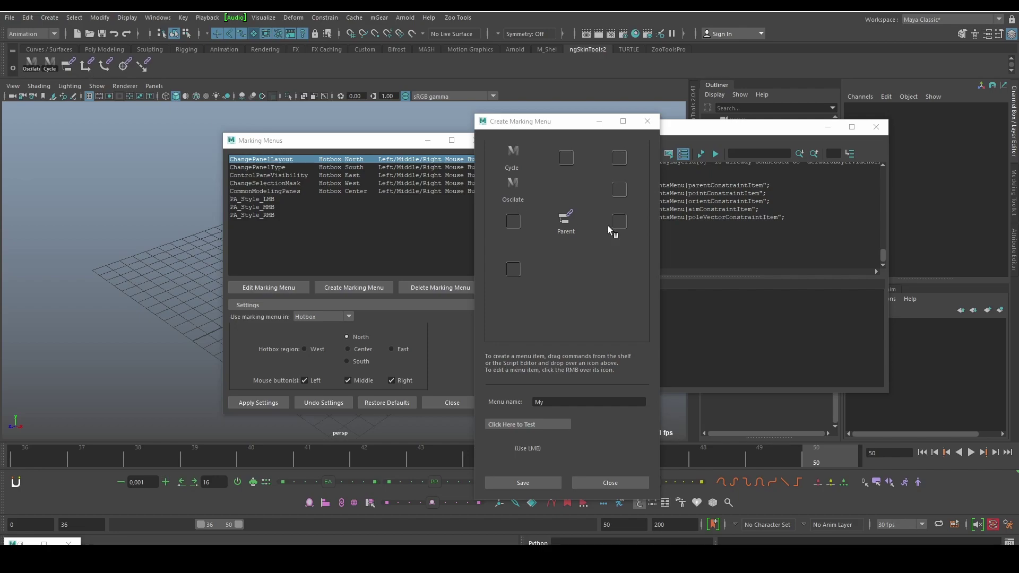
pyautogui.rightClick(560, 218)
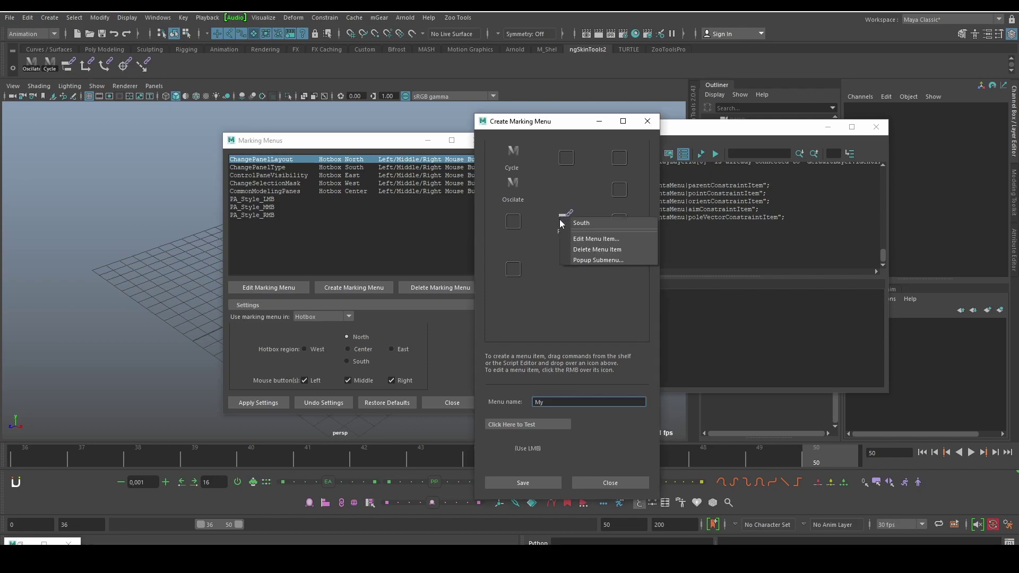
pyautogui.click(600, 250)
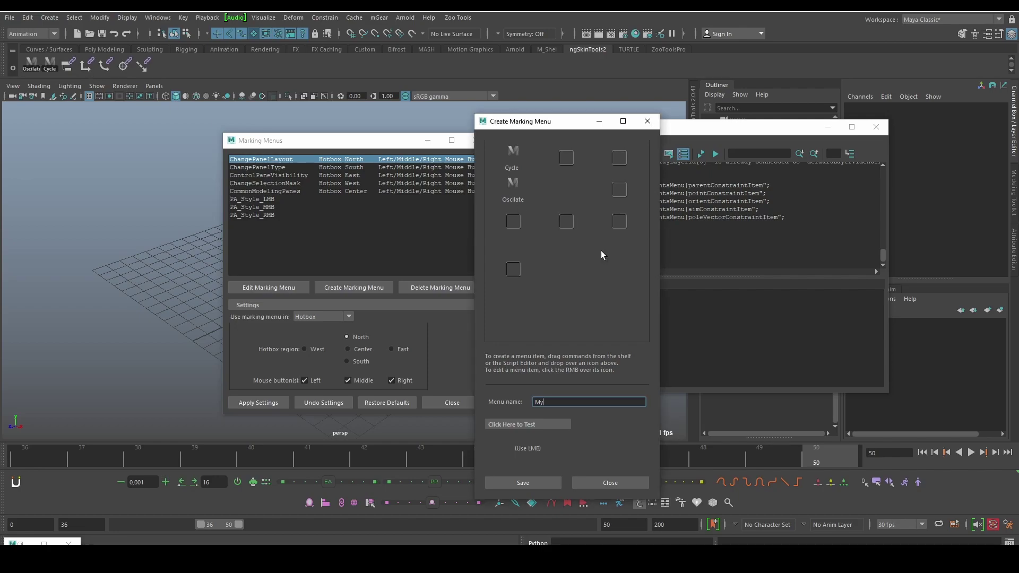
pyautogui.rightClick(566, 225)
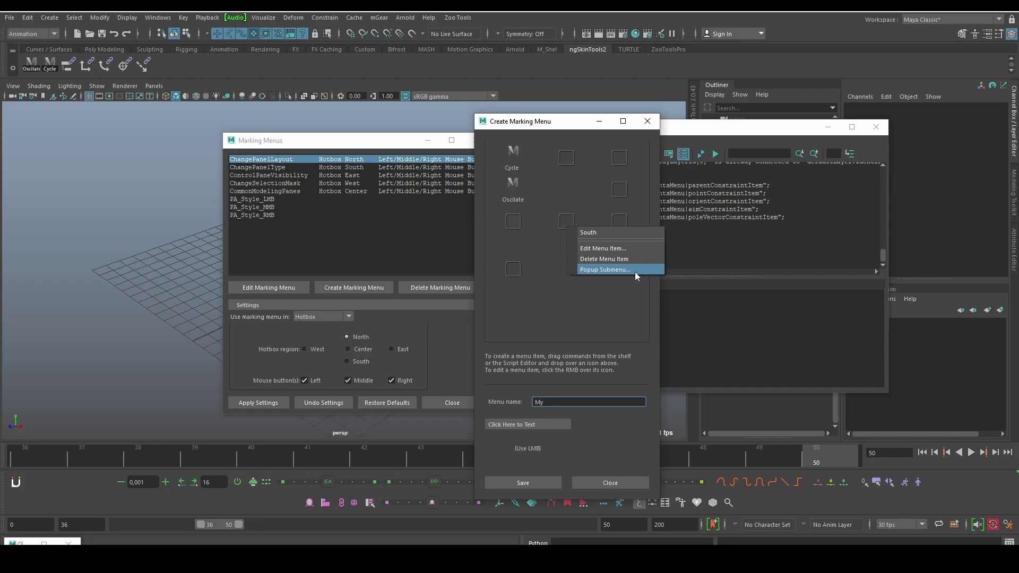
# Make the south slot a popup submenu holding Point, Orient, Aim, Pole Vector and Parent
pyautogui.click(635, 273)
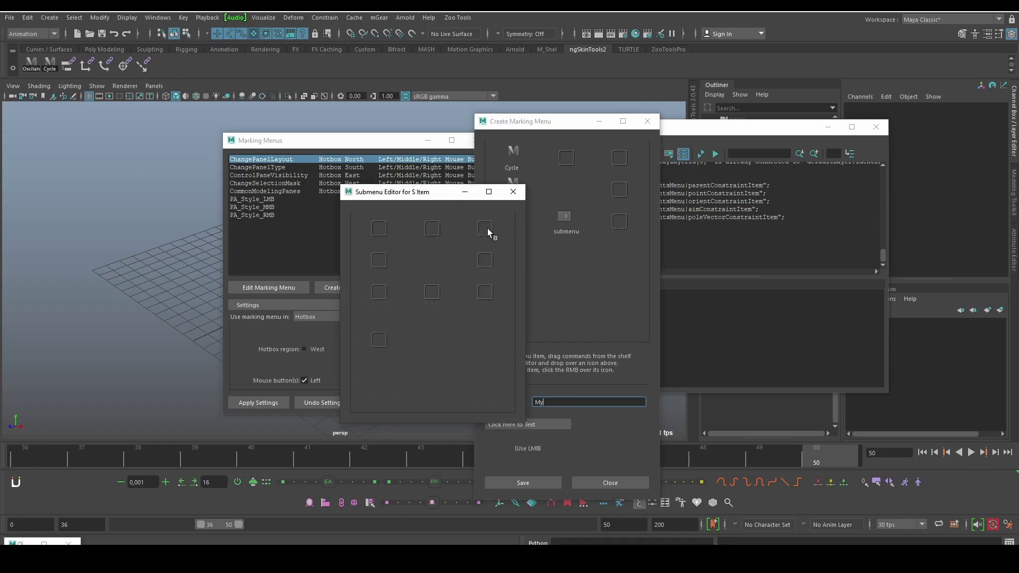
pyautogui.click(77, 77)
pyautogui.moveTo(78, 77); pyautogui.dragTo(388, 228, button='middle')
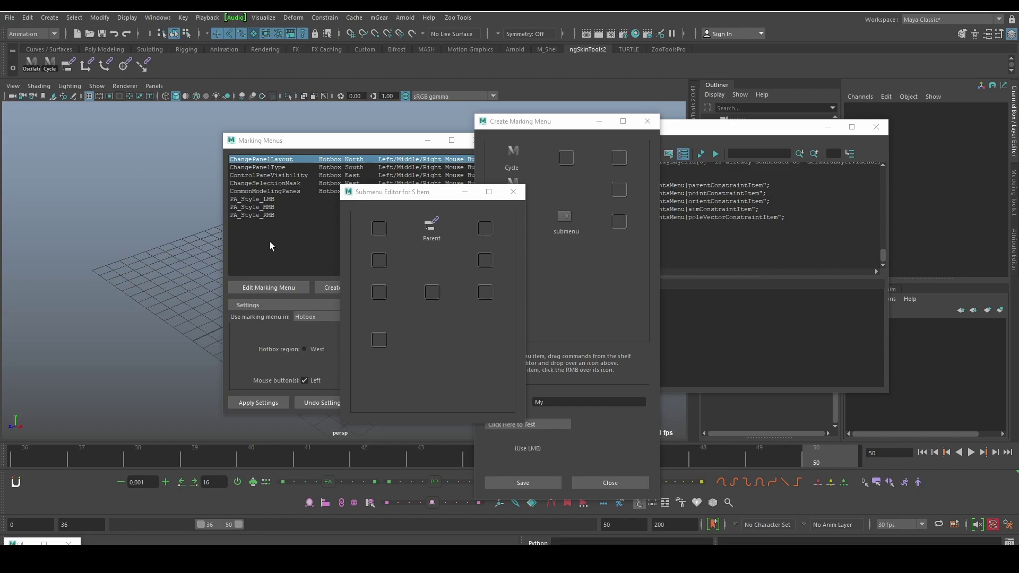
pyautogui.moveTo(89, 69); pyautogui.dragTo(413, 283, button='middle')
pyautogui.moveTo(108, 68); pyautogui.dragTo(482, 266, button='middle')
pyautogui.moveTo(492, 231); pyautogui.dragTo(434, 291, button='middle')
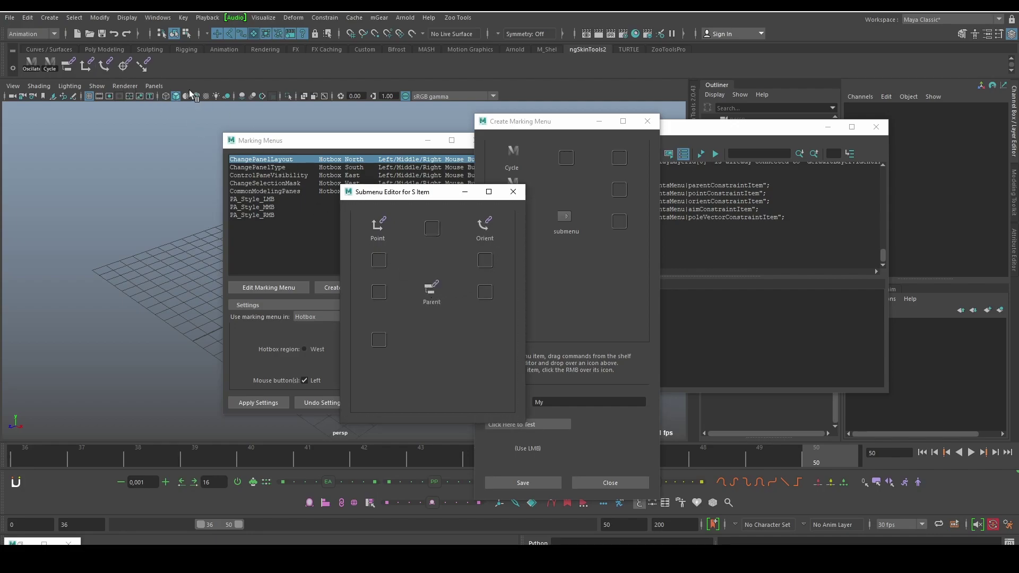
pyautogui.moveTo(126, 65); pyautogui.dragTo(373, 273, button='middle')
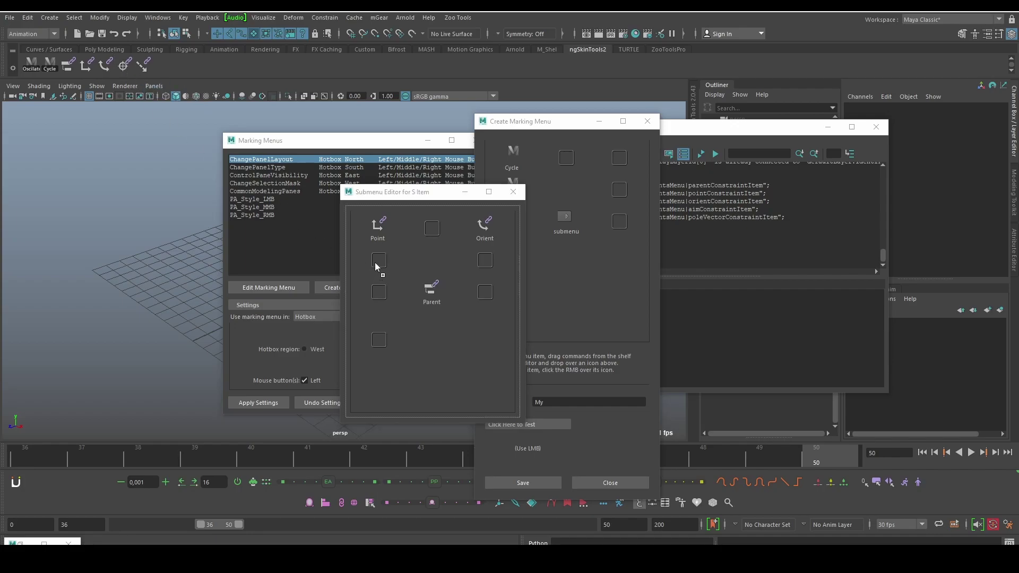
pyautogui.moveTo(143, 66); pyautogui.dragTo(453, 231, button='middle')
pyautogui.click(513, 192)
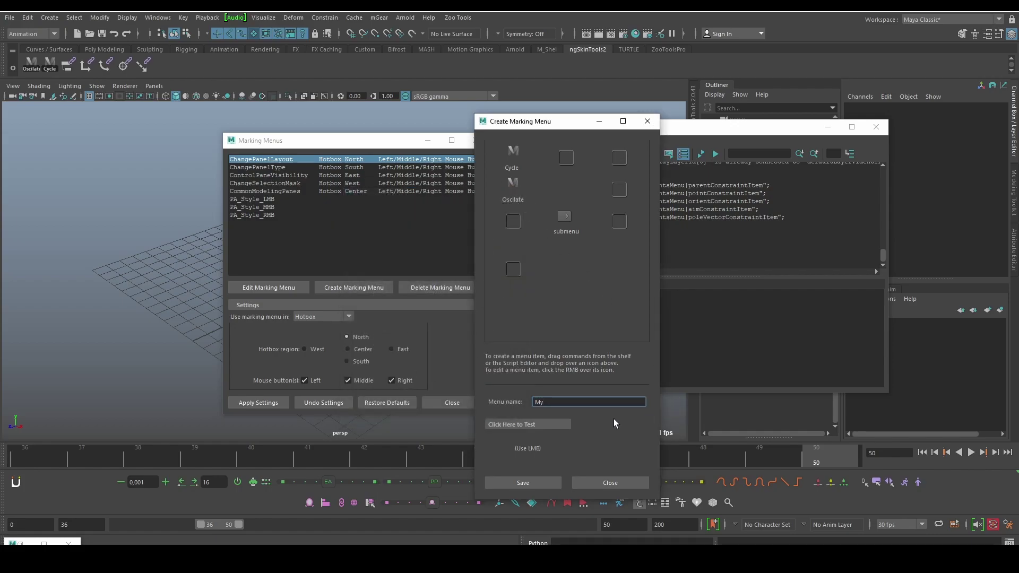
pyautogui.click(536, 447)
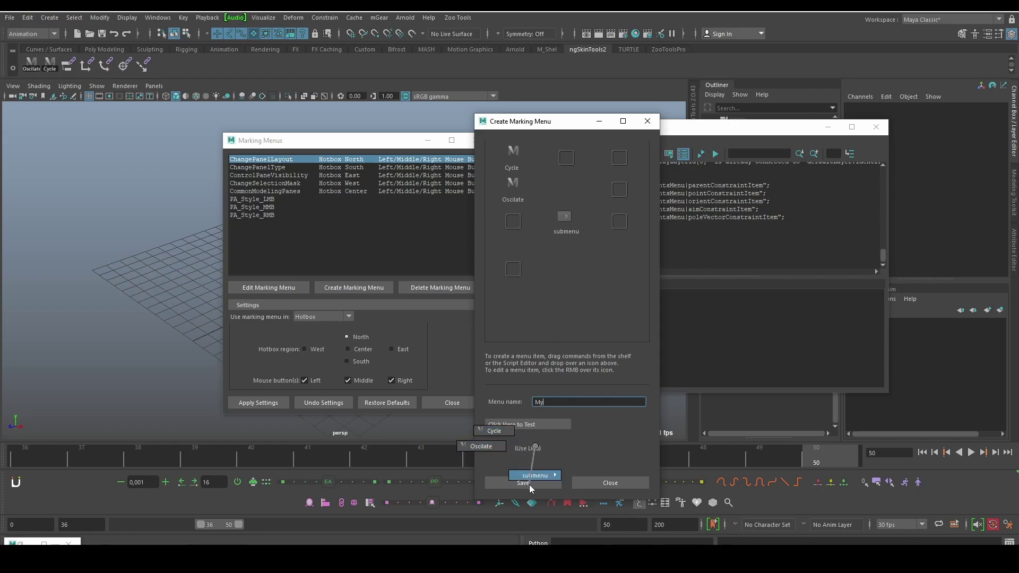
pyautogui.moveTo(486, 454)
pyautogui.mouseDown()
pyautogui.moveTo(531, 488)
pyautogui.moveTo(562, 485)
pyautogui.moveTo(529, 488)
pyautogui.moveTo(534, 447)
pyautogui.mouseUp()
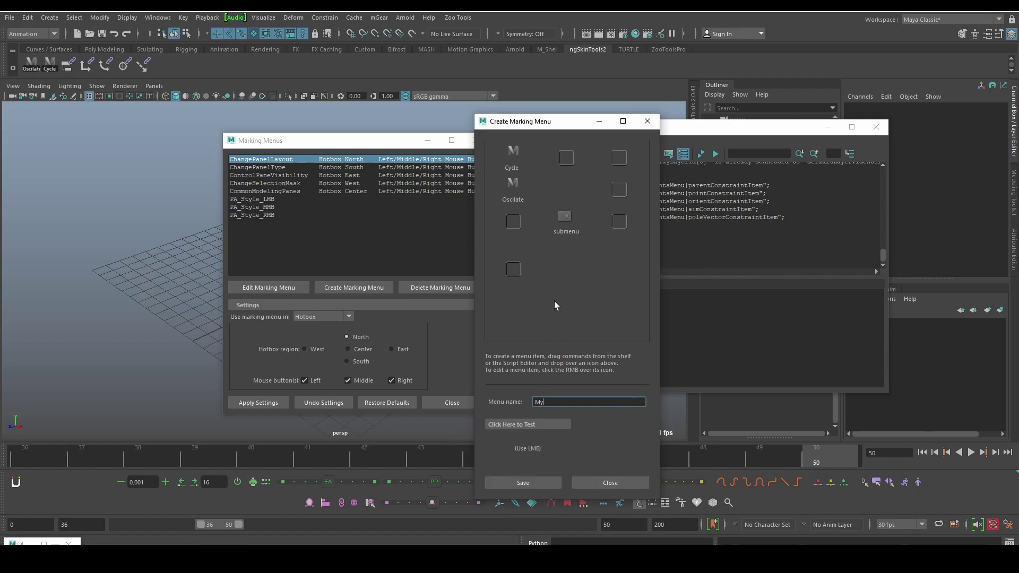
# Relabel the submenu item 'Constraint', save it, and preview the updated menu
pyautogui.rightClick(563, 219)
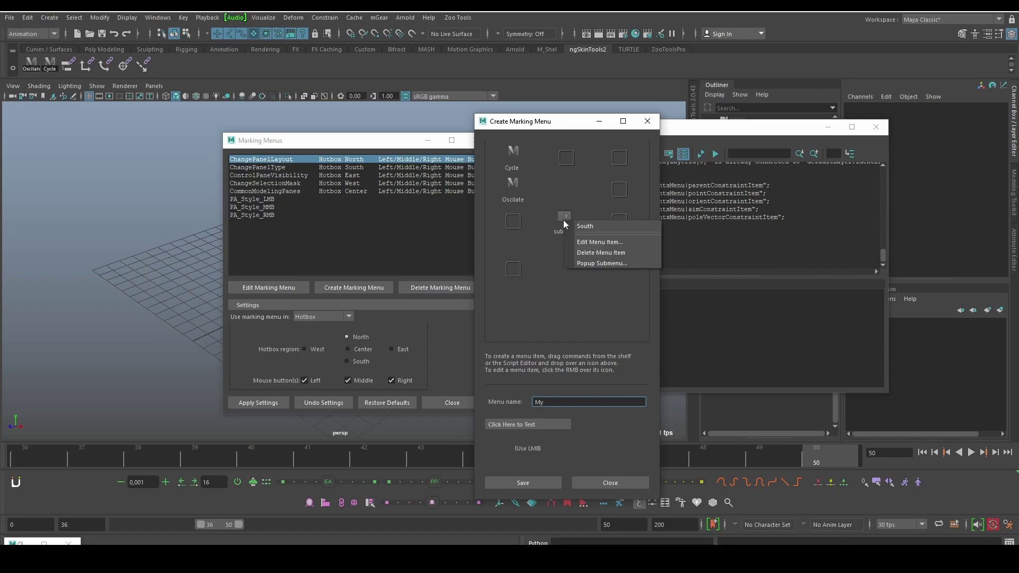
pyautogui.click(642, 242)
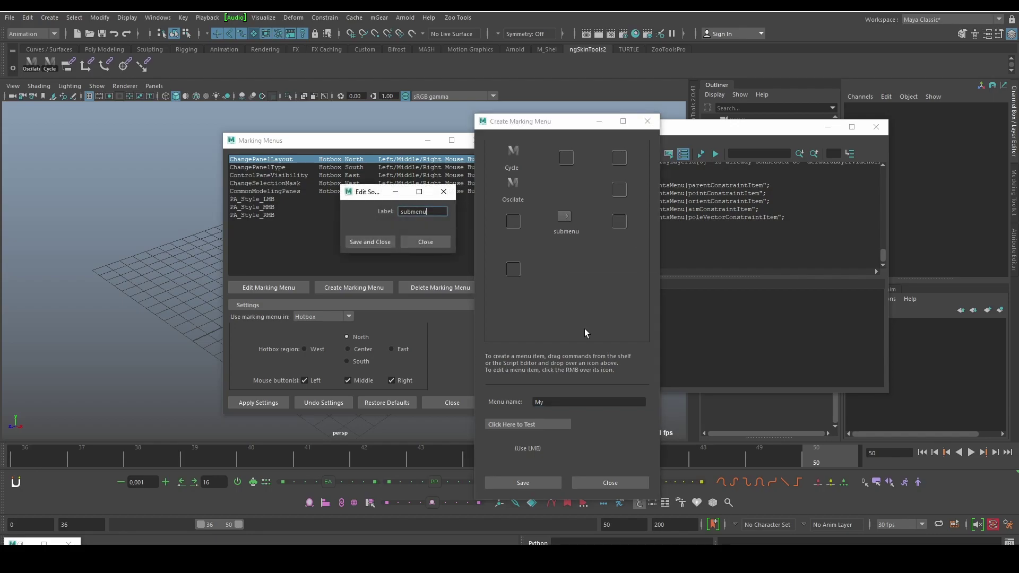
pyautogui.moveTo(432, 213); pyautogui.dragTo(304, 189)
pyautogui.write('Constr')
pyautogui.write('aint')
pyautogui.click(370, 242)
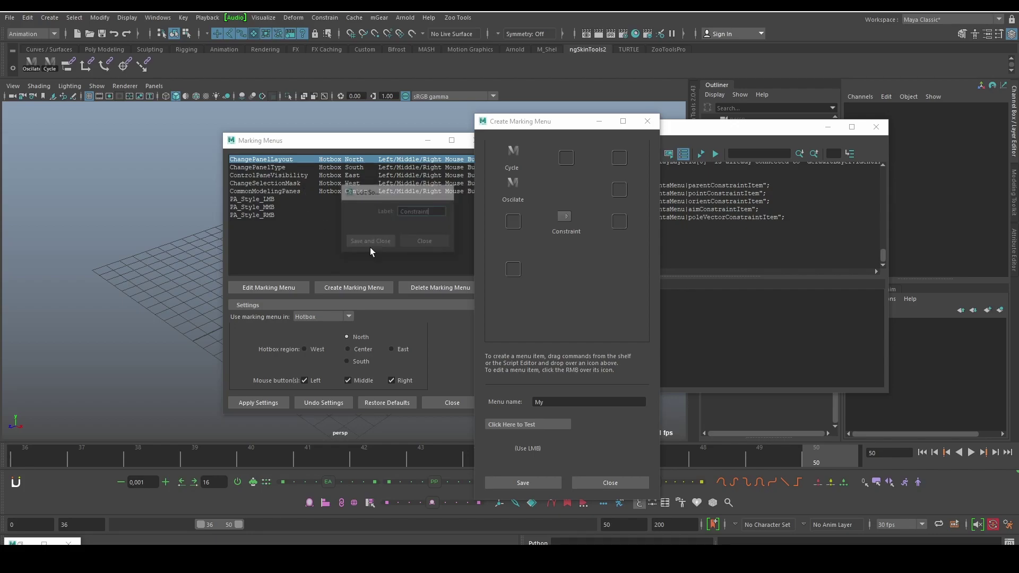
pyautogui.click(520, 445)
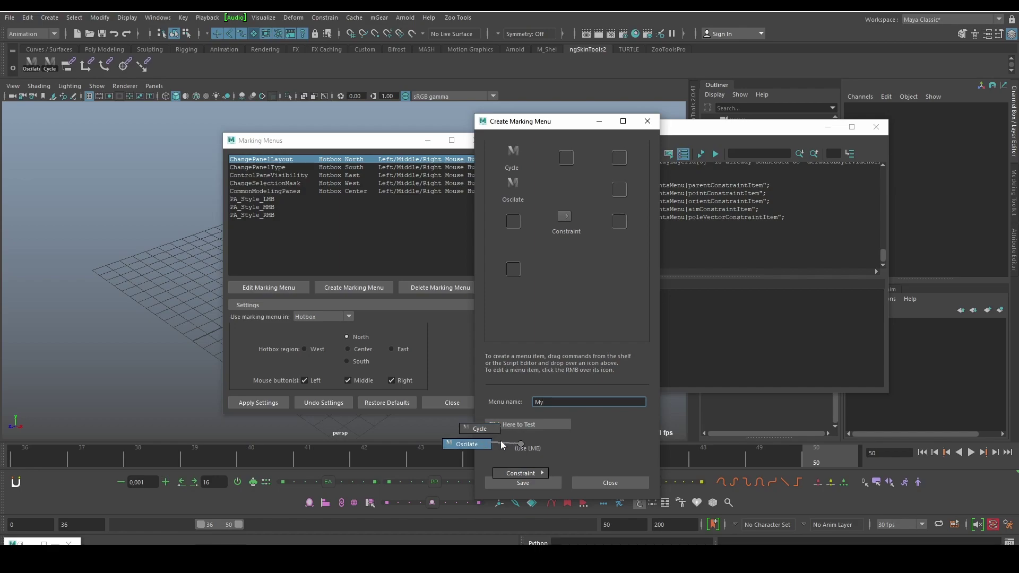
# Preview the marking menu repeatedly, opening its Constraint submenu
pyautogui.moveTo(502, 444)
pyautogui.mouseDown()
pyautogui.moveTo(522, 481)
pyautogui.moveTo(559, 465)
pyautogui.moveTo(514, 483)
pyautogui.moveTo(523, 481)
pyautogui.moveTo(522, 441)
pyautogui.moveTo(518, 450)
pyautogui.moveTo(590, 457)
pyautogui.mouseUp()
pyautogui.moveTo(520, 439); pyautogui.dragTo(524, 452)
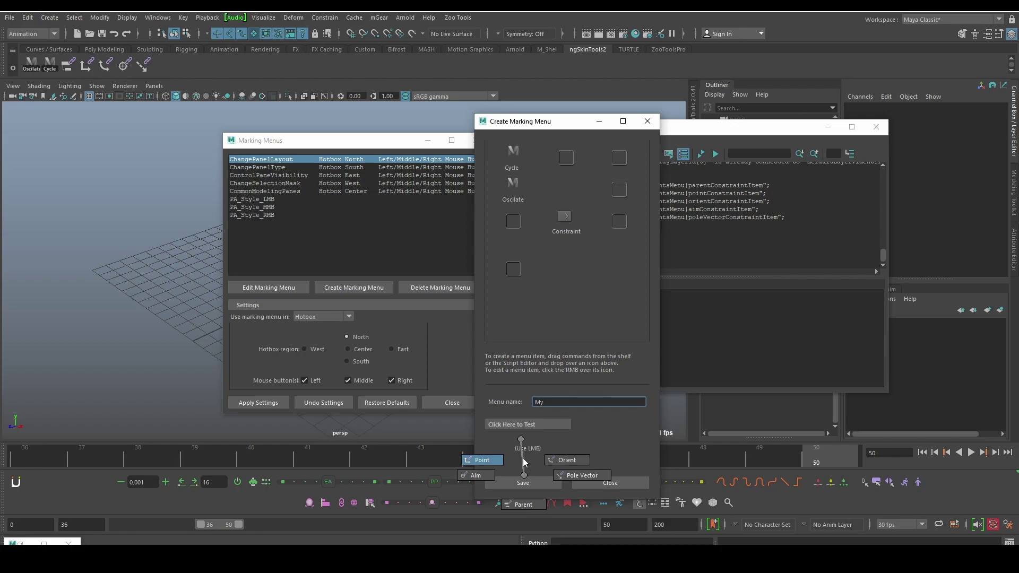
pyautogui.moveTo(523, 433); pyautogui.dragTo(523, 479)
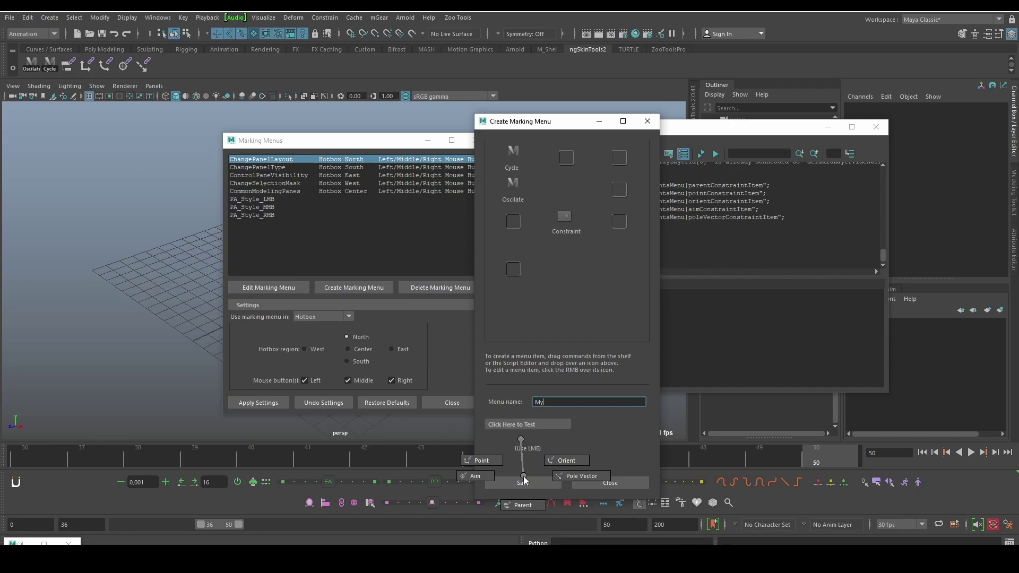
pyautogui.moveTo(524, 479); pyautogui.dragTo(522, 438)
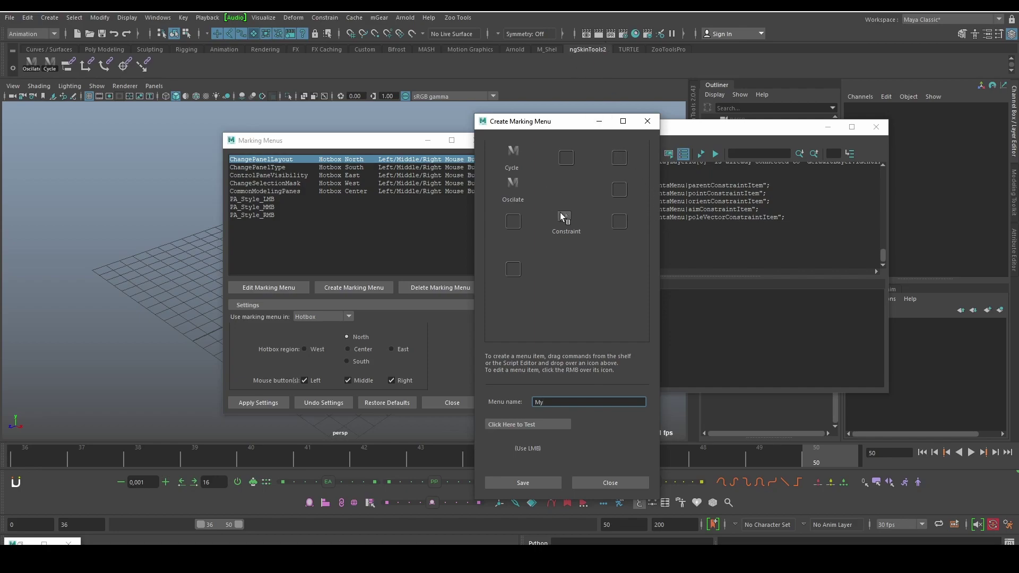
# Move the Create Marking Menu window aside and switch to the M_Shel shelf
pyautogui.moveTo(564, 216); pyautogui.dragTo(562, 211, button='middle')
pyautogui.moveTo(526, 125); pyautogui.dragTo(308, 132)
pyautogui.click(547, 50)
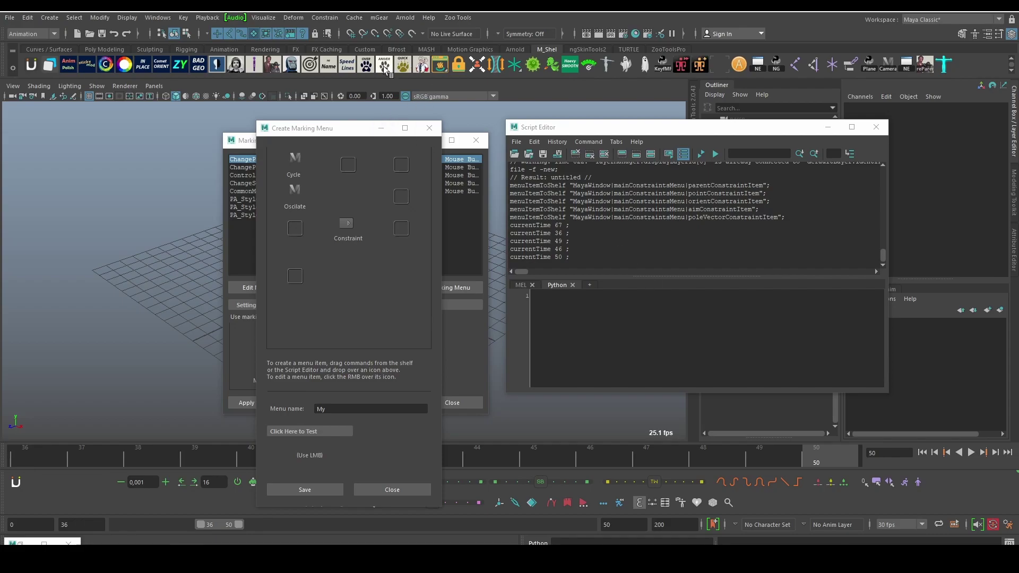
# Inspect and close Overlapper, then Aniverlap after switching its method to transform
pyautogui.click(368, 69)
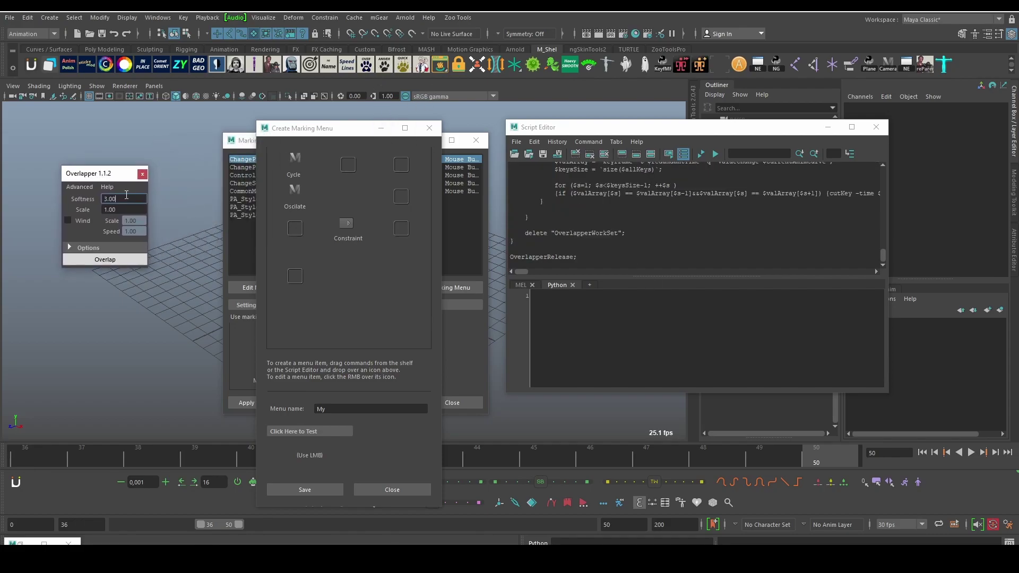
pyautogui.click(142, 174)
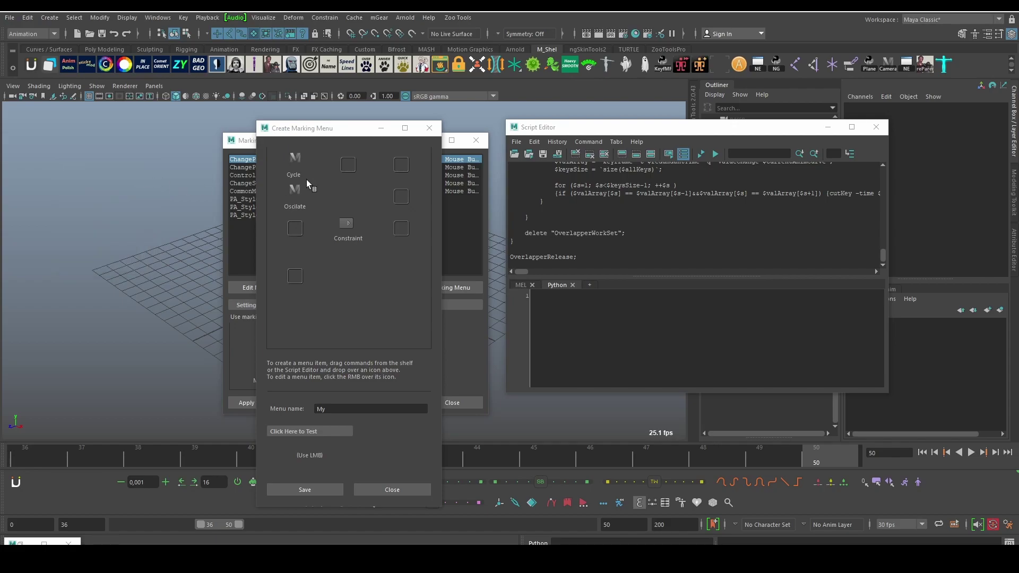
pyautogui.click(384, 66)
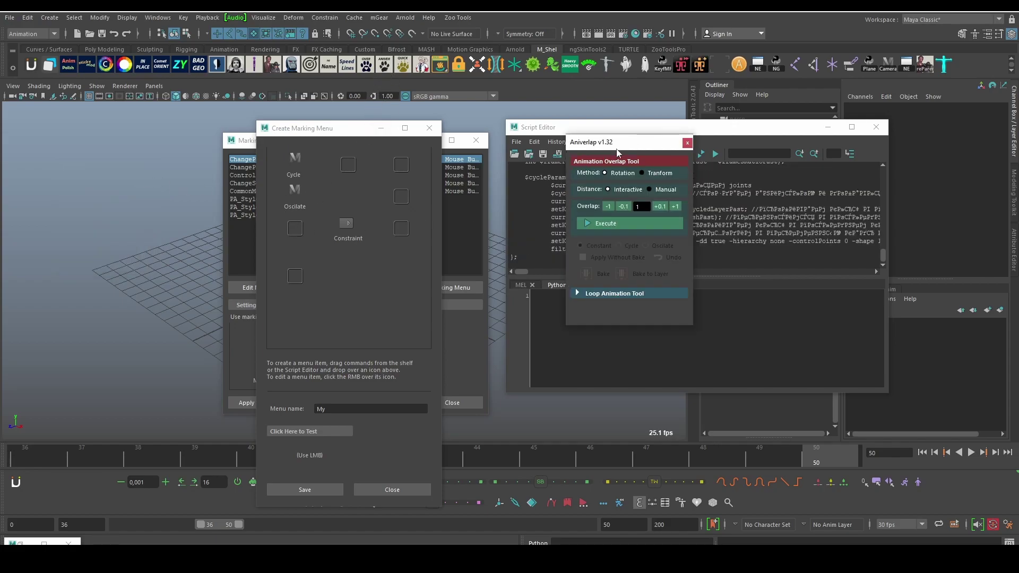
pyautogui.moveTo(617, 151); pyautogui.dragTo(738, 277)
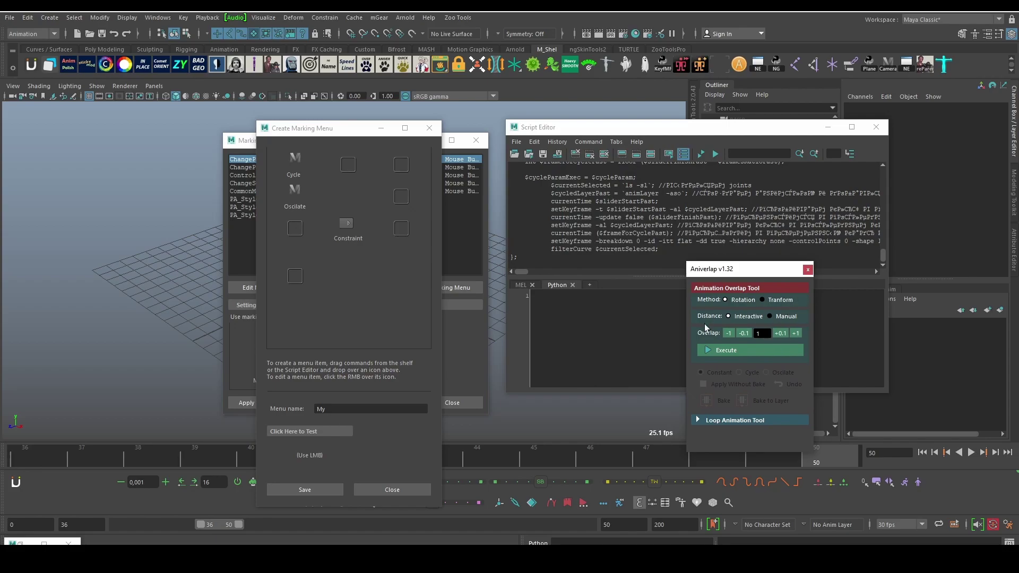
pyautogui.click(779, 300)
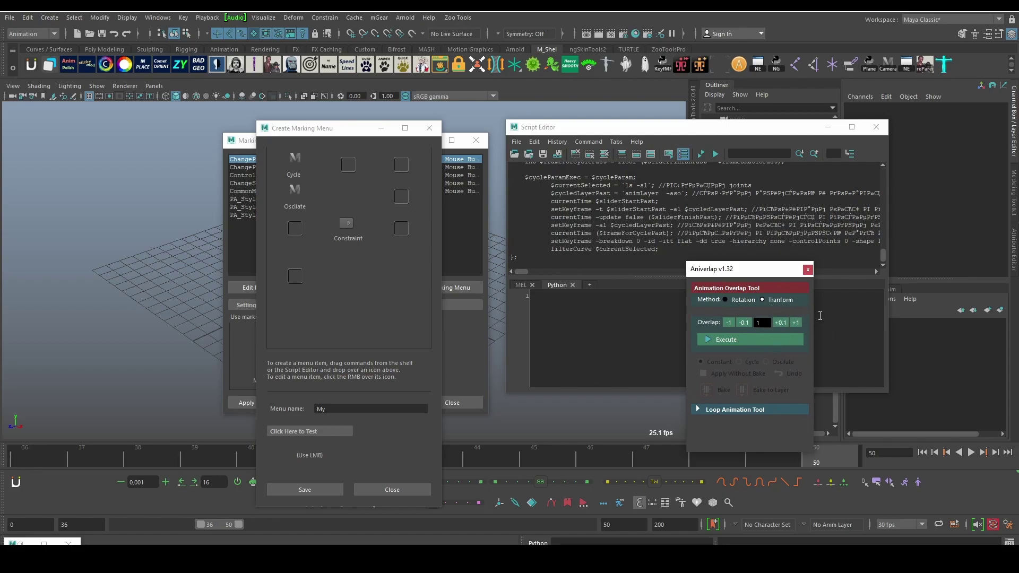
pyautogui.click(808, 270)
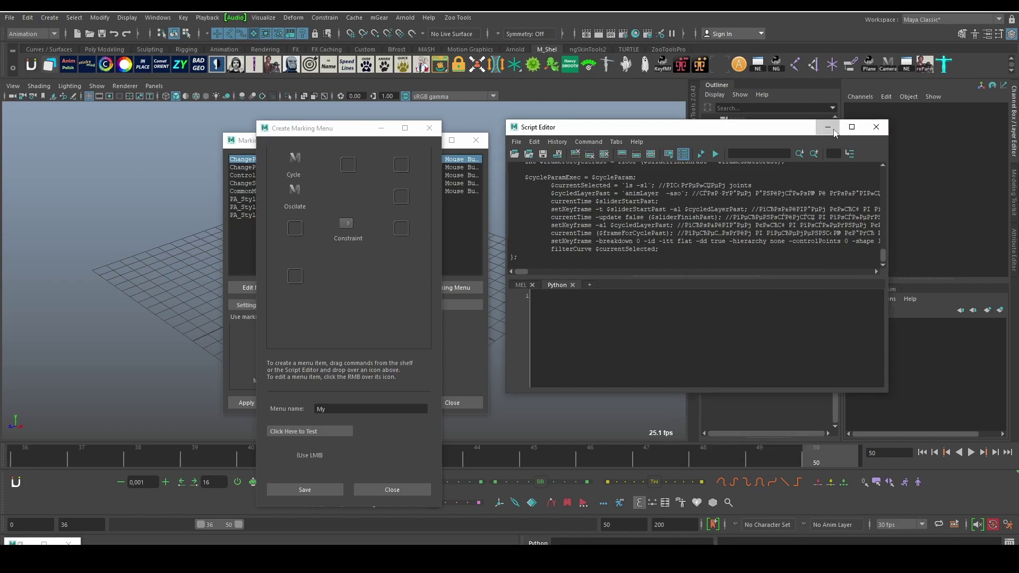
# Close the Script Editor, then inspect the JG Quick Spring window and close it
pyautogui.click(876, 127)
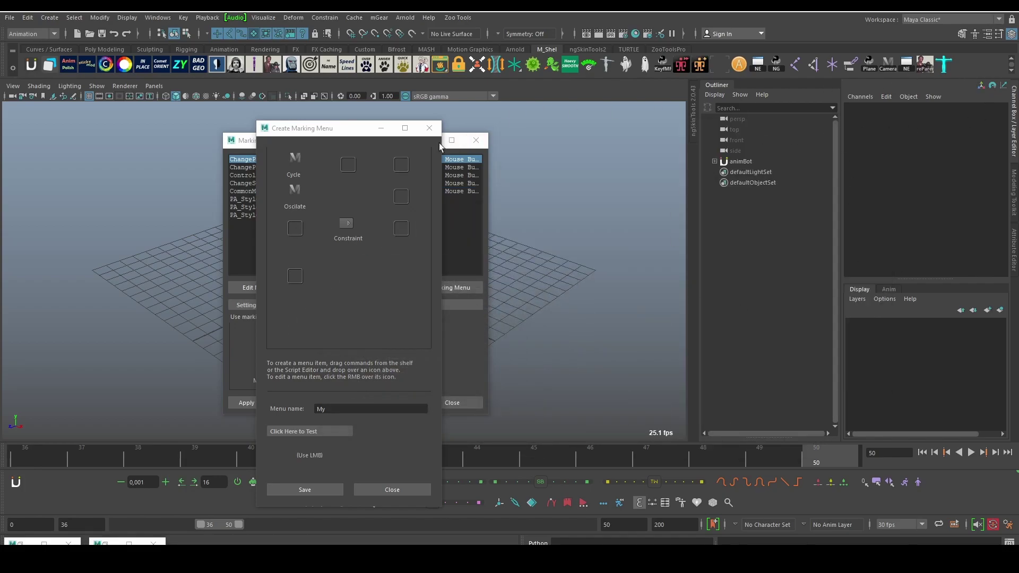
pyautogui.click(403, 64)
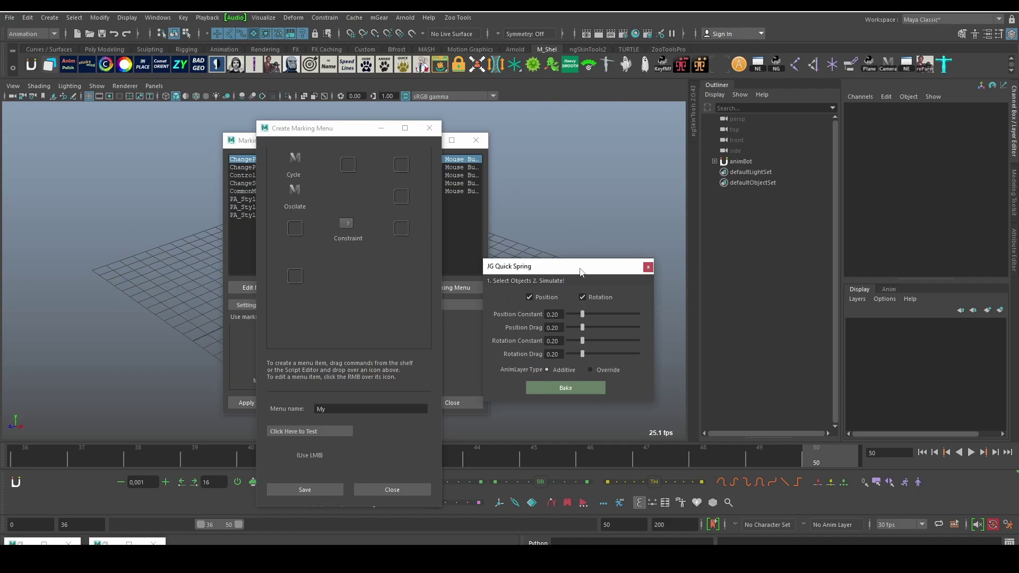
pyautogui.moveTo(580, 271)
pyautogui.mouseDown()
pyautogui.moveTo(624, 201)
pyautogui.moveTo(569, 218)
pyautogui.mouseUp()
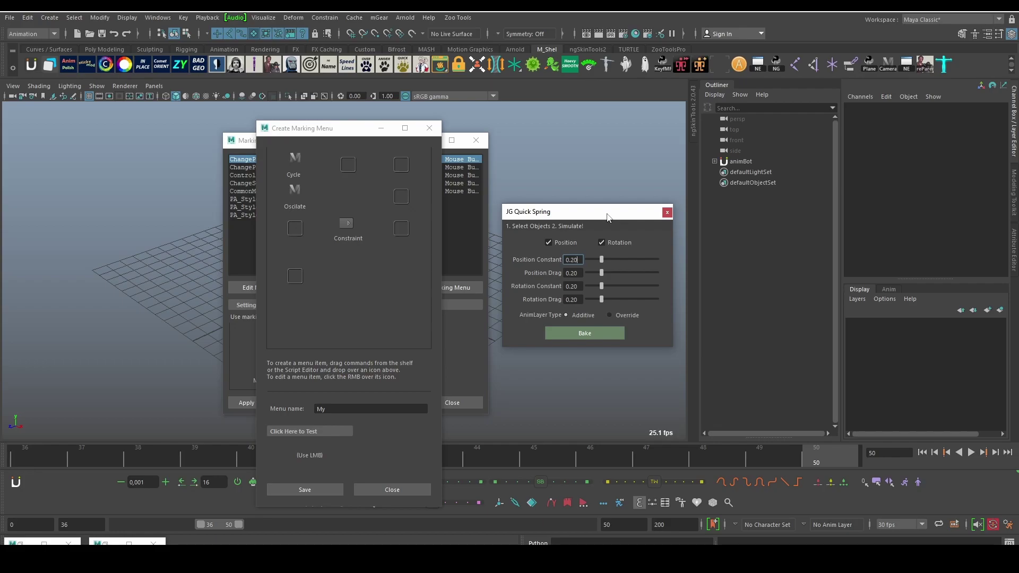
pyautogui.moveTo(595, 218); pyautogui.dragTo(589, 217)
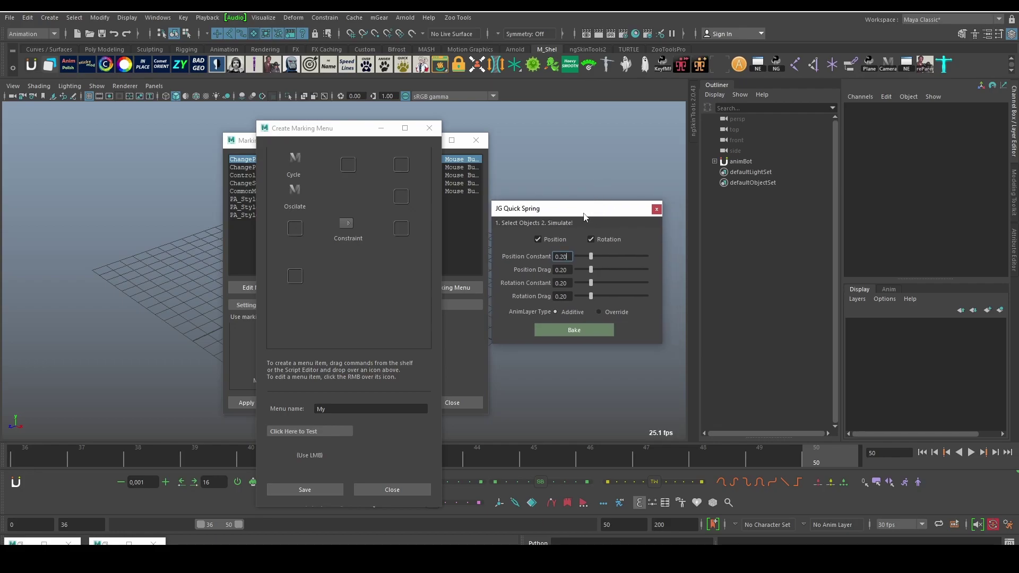
pyautogui.click(660, 212)
# Open the Spring Physics Tool on the left, with the marking menu windows moved right
pyautogui.click(422, 64)
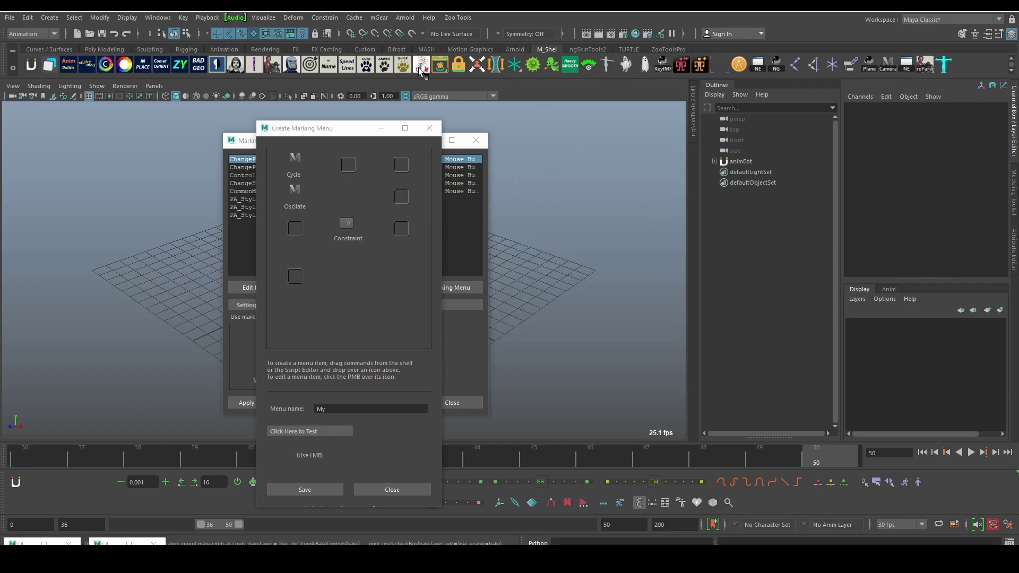
pyautogui.moveTo(399, 194); pyautogui.dragTo(138, 170)
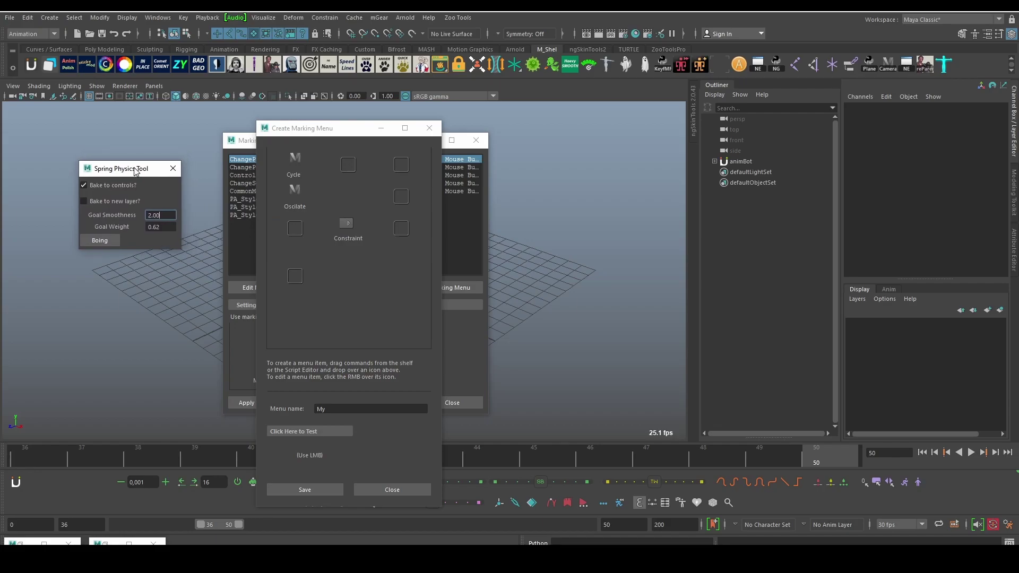
pyautogui.moveTo(340, 137); pyautogui.dragTo(787, 127)
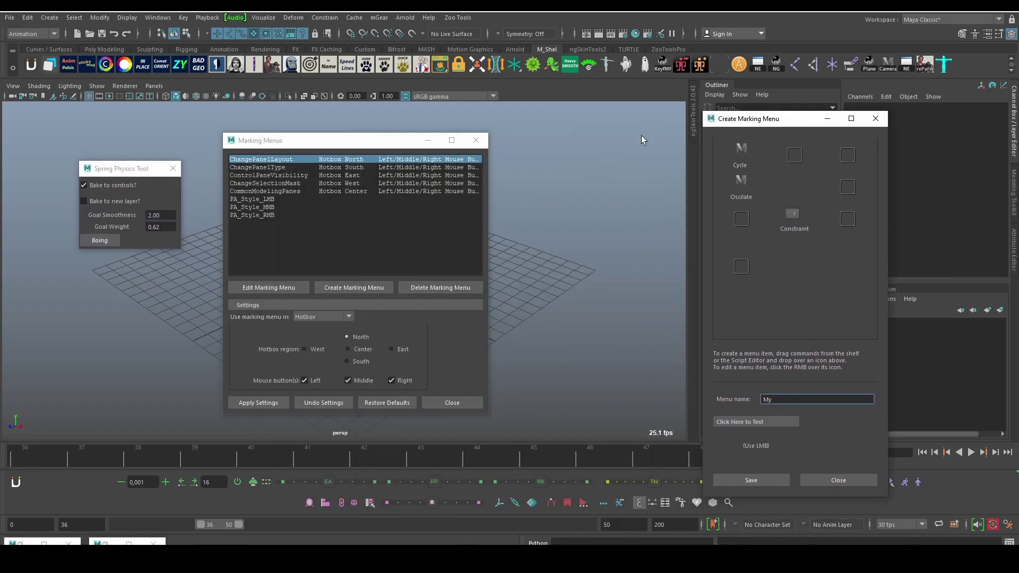
pyautogui.click(361, 144)
pyautogui.moveTo(361, 143); pyautogui.dragTo(734, 169)
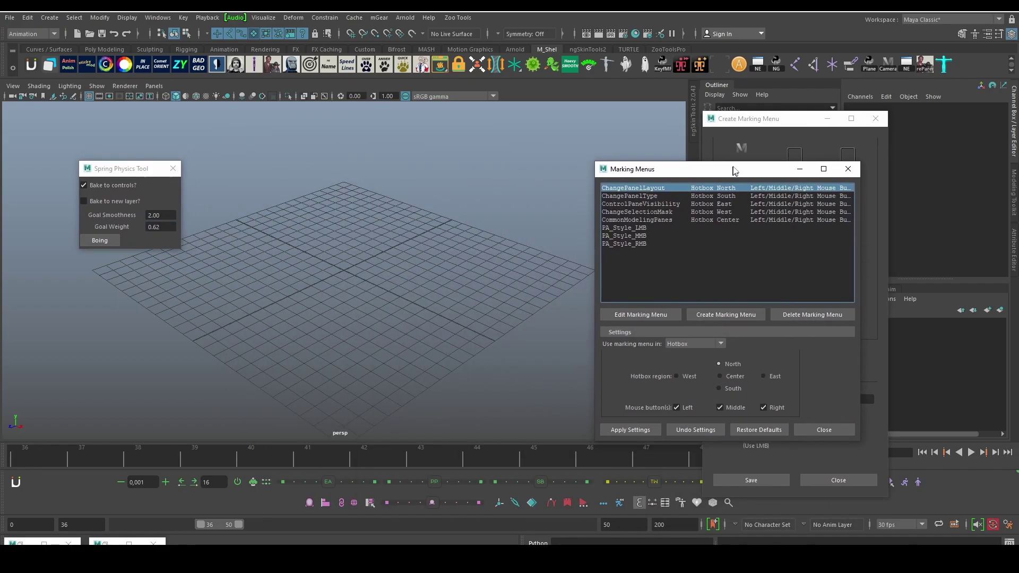
# Create a cube and key it rising and falling at frames 40, 43 and 46
pyautogui.keyDown('shift'); pyautogui.rightClick(362, 232); pyautogui.keyUp('shift')
pyautogui.click(364, 255)
pyautogui.hotkey('alt', 'v')
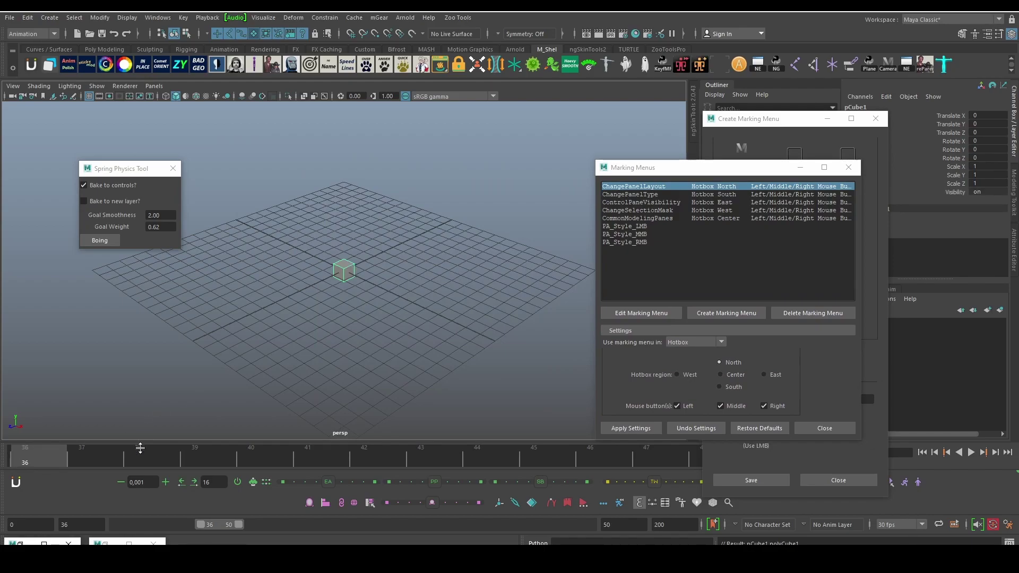
pyautogui.click(290, 462)
pyautogui.press('w')
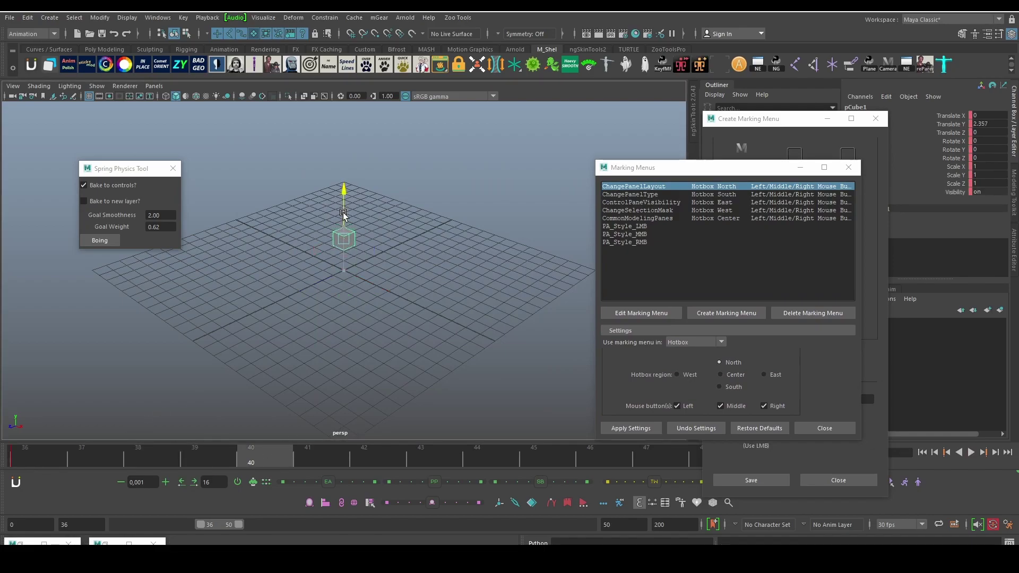
pyautogui.moveTo(290, 462); pyautogui.dragTo(420, 460)
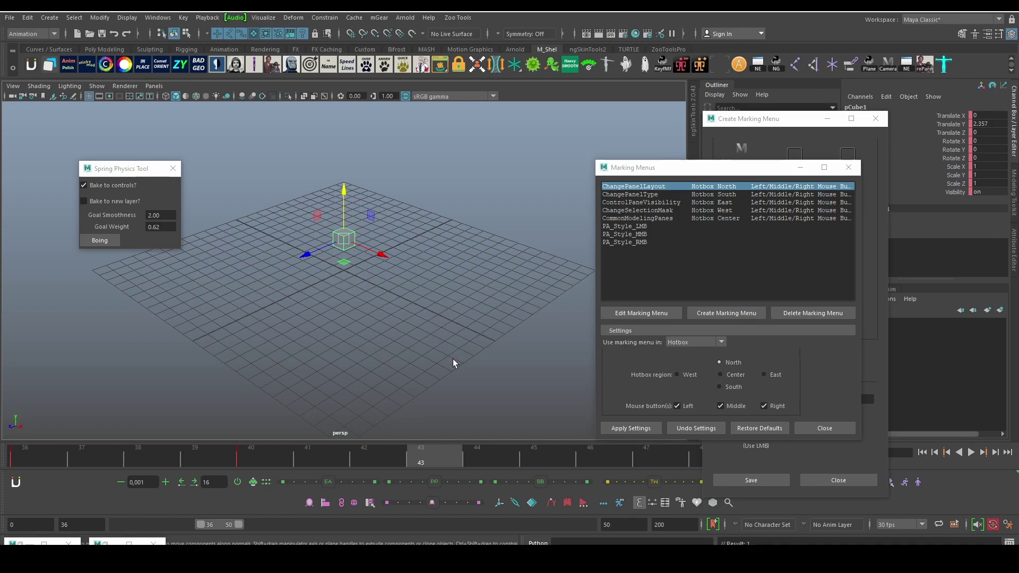
pyautogui.moveTo(318, 460); pyautogui.dragTo(604, 471)
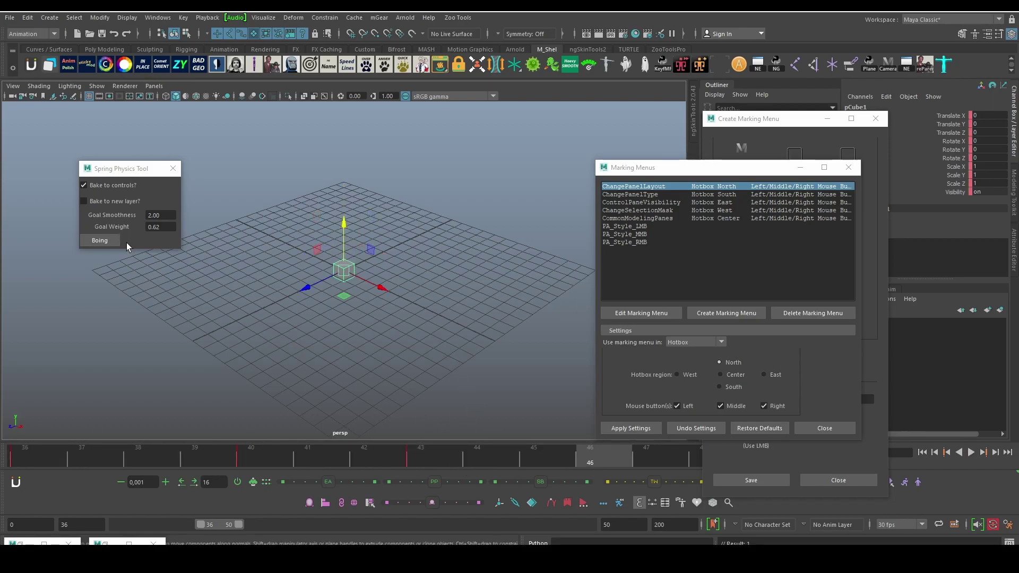
# Bake Boing spring physics to a new layer and play back the cube's animation
pyautogui.click(84, 201)
pyautogui.click(99, 240)
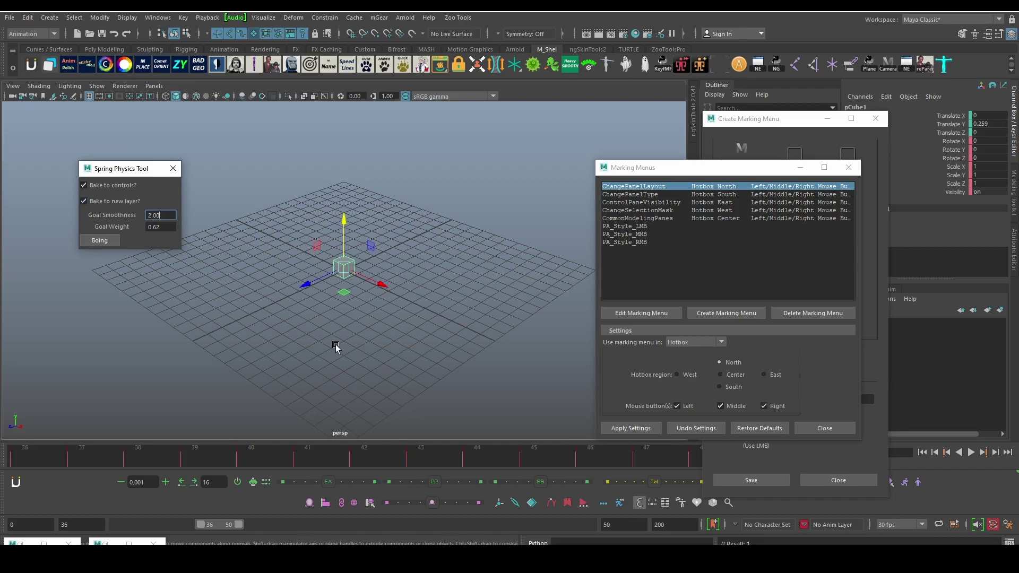
pyautogui.hotkey('alt', 'v')
pyautogui.moveTo(237, 351)
pyautogui.keyDown('alt'); pyautogui.mouseDown()
pyautogui.moveTo(453, 321)
pyautogui.moveTo(450, 405)
pyautogui.mouseUp(); pyautogui.keyUp('alt')
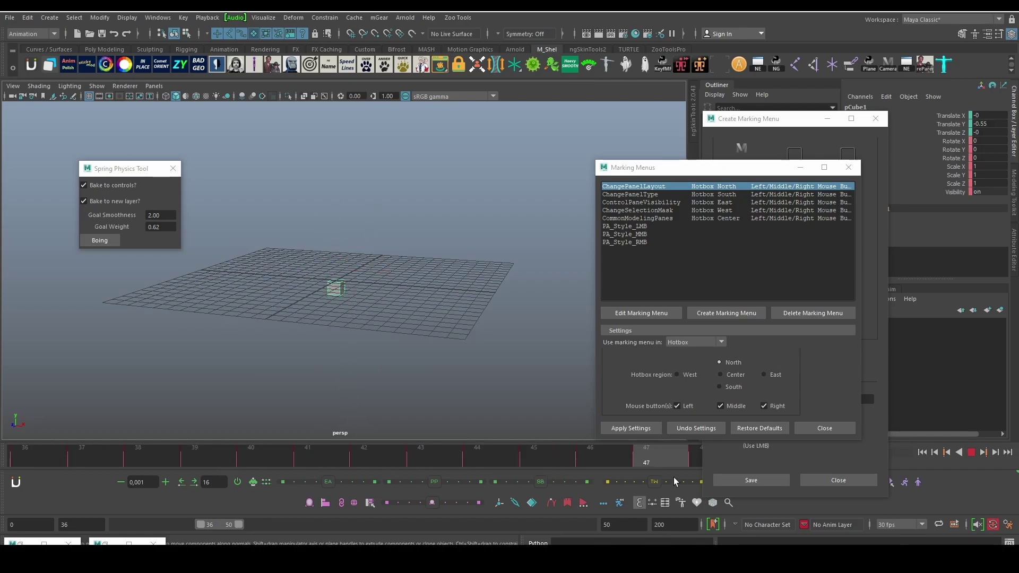
pyautogui.hotkey('alt', 'v')
pyautogui.moveTo(428, 382)
pyautogui.keyDown('alt'); pyautogui.mouseDown()
pyautogui.moveTo(412, 277)
pyautogui.moveTo(447, 299)
pyautogui.mouseUp(); pyautogui.keyUp('alt')
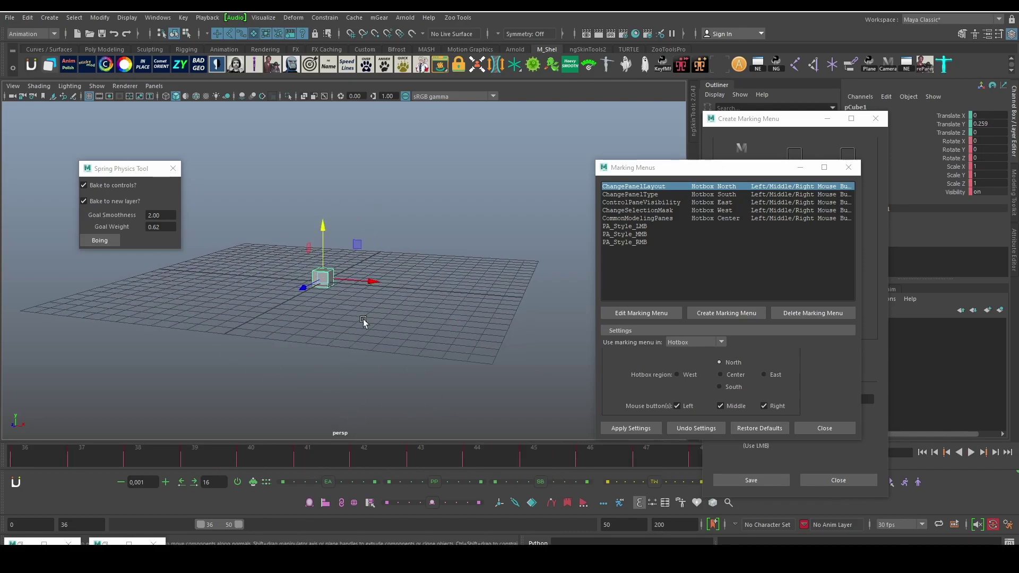
pyautogui.click(302, 310)
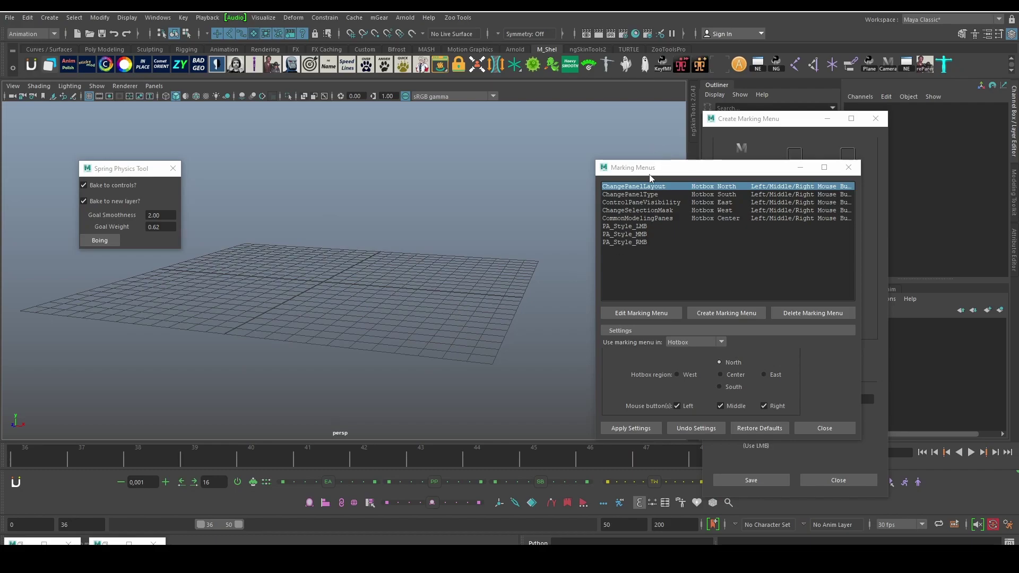
pyautogui.moveTo(653, 168)
pyautogui.mouseDown()
pyautogui.moveTo(291, 151)
pyautogui.moveTo(307, 139)
pyautogui.mouseUp()
# Close the Spring Physics Tool, reposition the Marking Menus window and inspect the south-east item editor
pyautogui.click(173, 168)
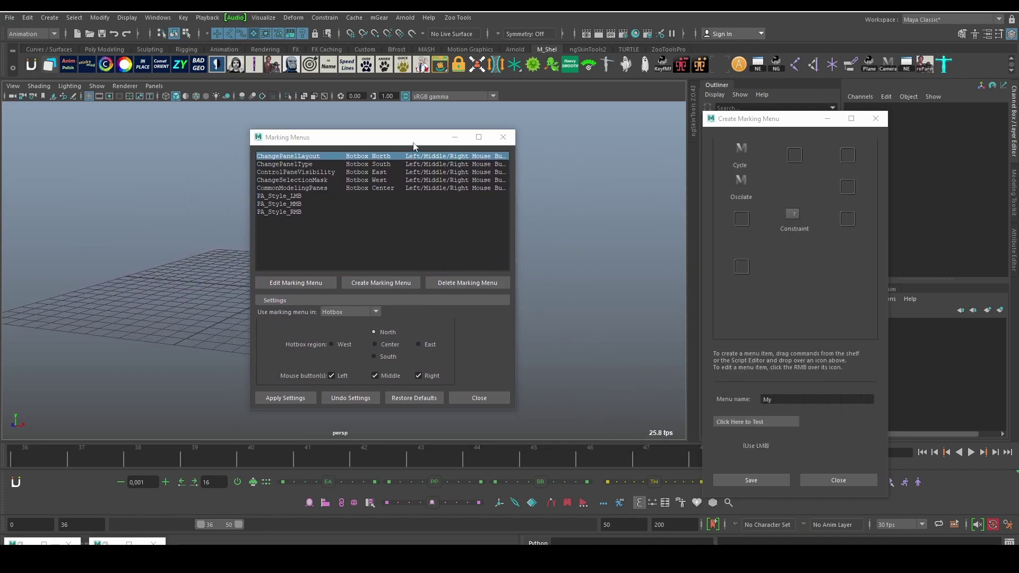
pyautogui.moveTo(406, 141)
pyautogui.mouseDown()
pyautogui.moveTo(280, 143)
pyautogui.moveTo(235, 130)
pyautogui.mouseUp()
pyautogui.moveTo(476, 284)
pyautogui.keyDown('alt'); pyautogui.mouseDown()
pyautogui.moveTo(522, 299)
pyautogui.moveTo(602, 292)
pyautogui.mouseUp(); pyautogui.keyUp('alt')
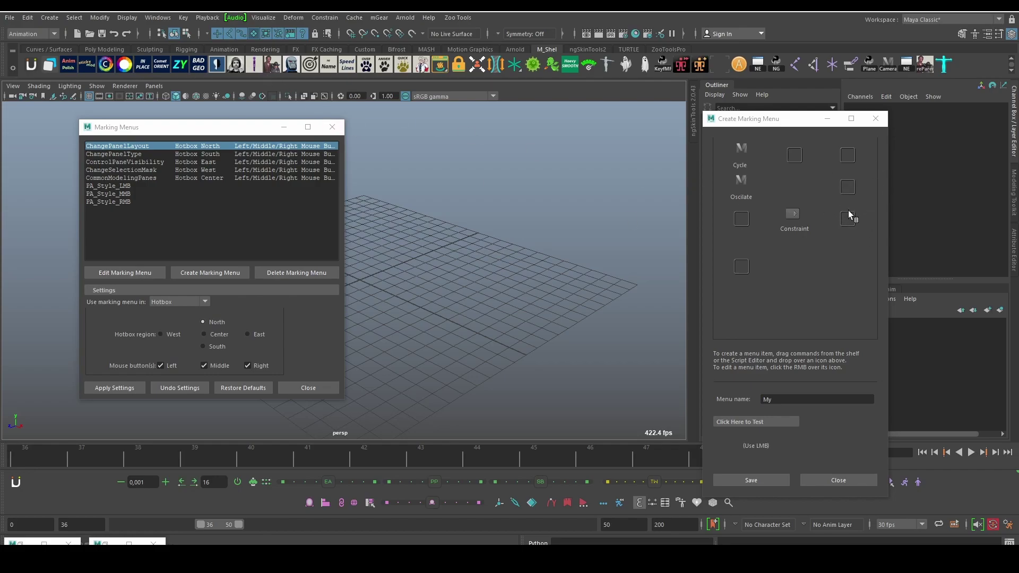
pyautogui.rightClick(849, 217)
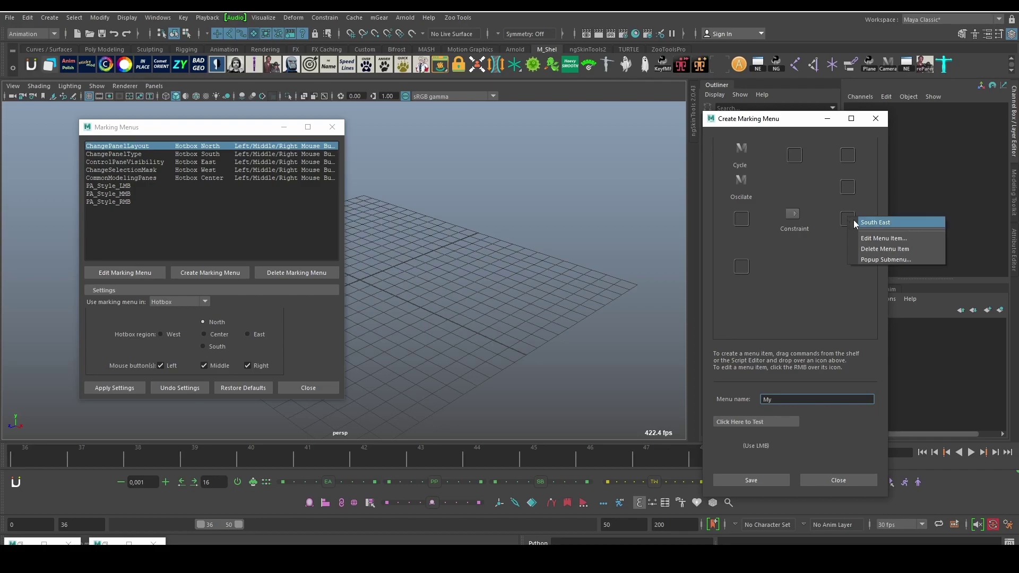
pyautogui.click(904, 237)
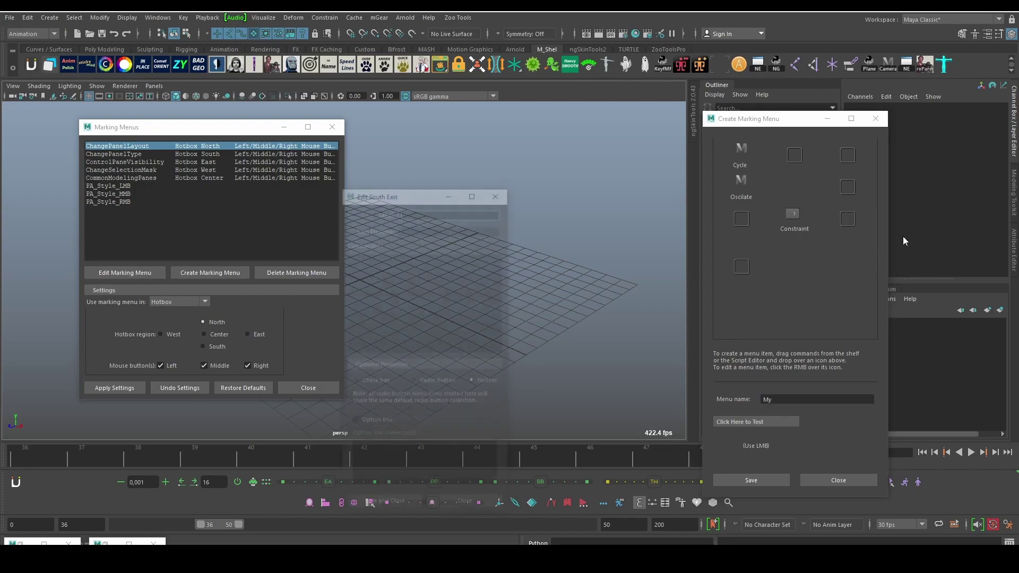
pyautogui.click(498, 191)
# Turn the south-east slot into a submenu and add the OVER command
pyautogui.rightClick(847, 219)
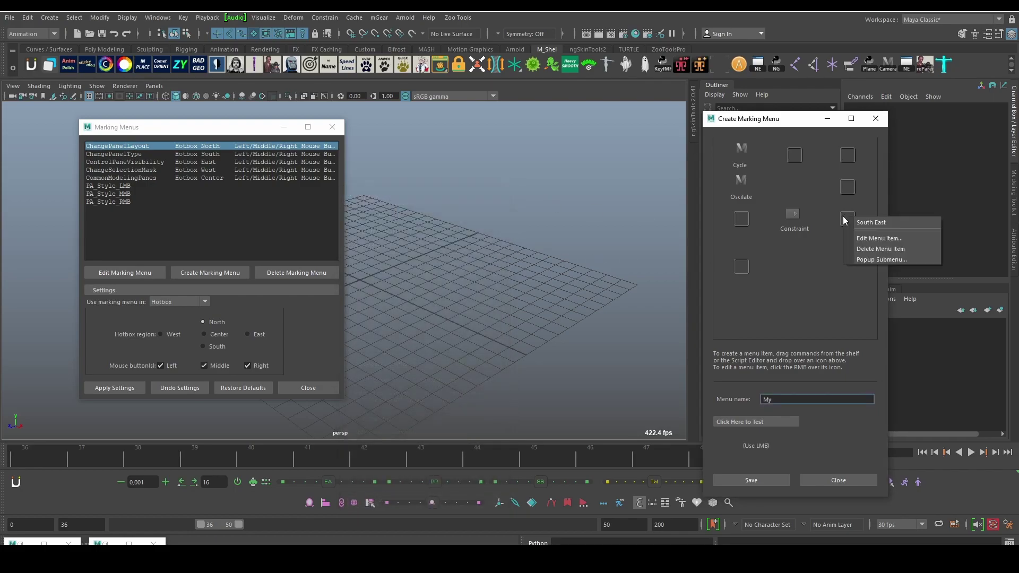
pyautogui.click(911, 260)
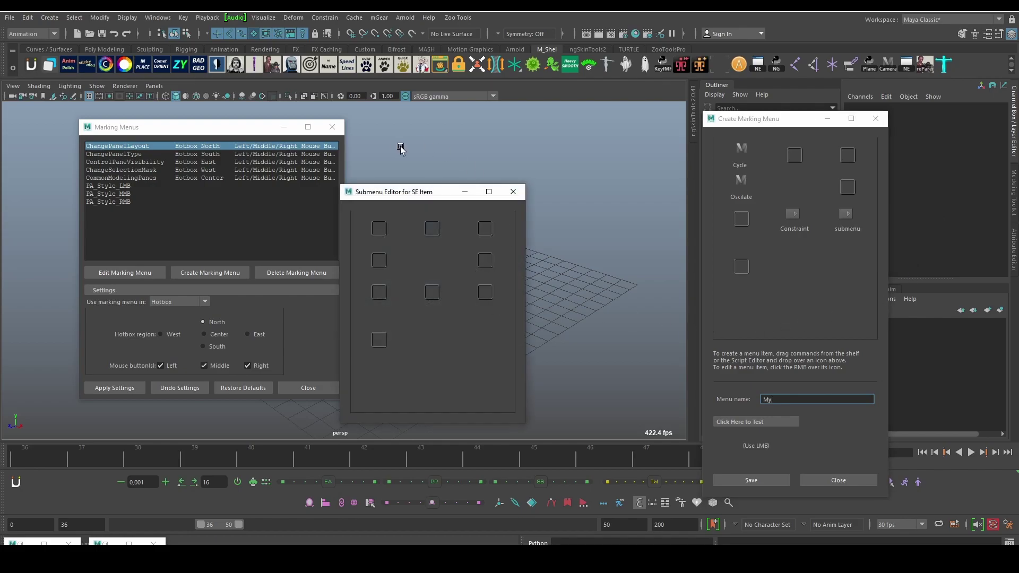
pyautogui.moveTo(491, 262); pyautogui.dragTo(331, 107, button='middle')
pyautogui.moveTo(370, 69); pyautogui.dragTo(371, 72, button='middle')
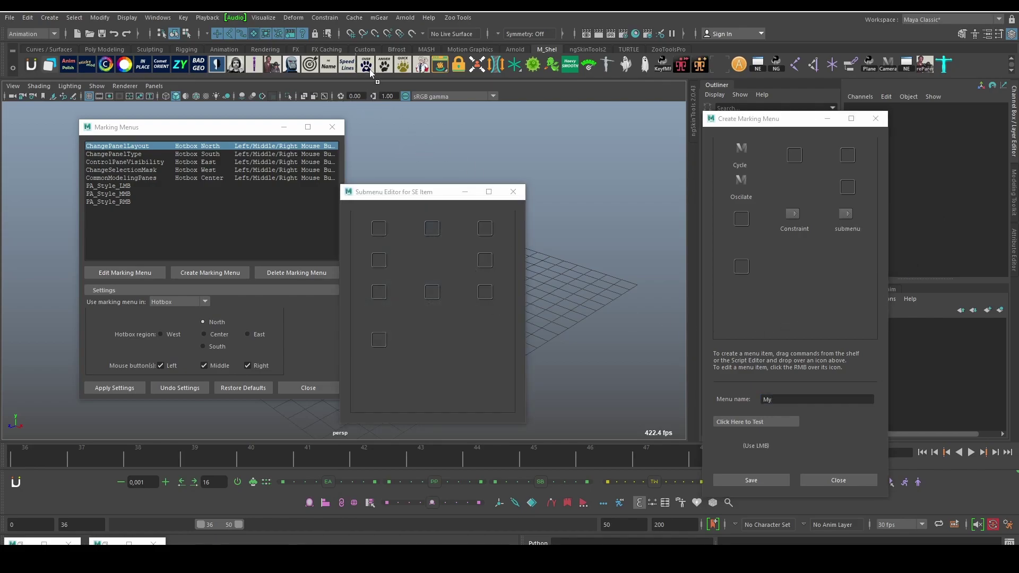
pyautogui.moveTo(390, 235)
pyautogui.mouseDown(button='middle')
pyautogui.moveTo(380, 247)
pyautogui.moveTo(379, 229)
pyautogui.mouseUp(button='middle')
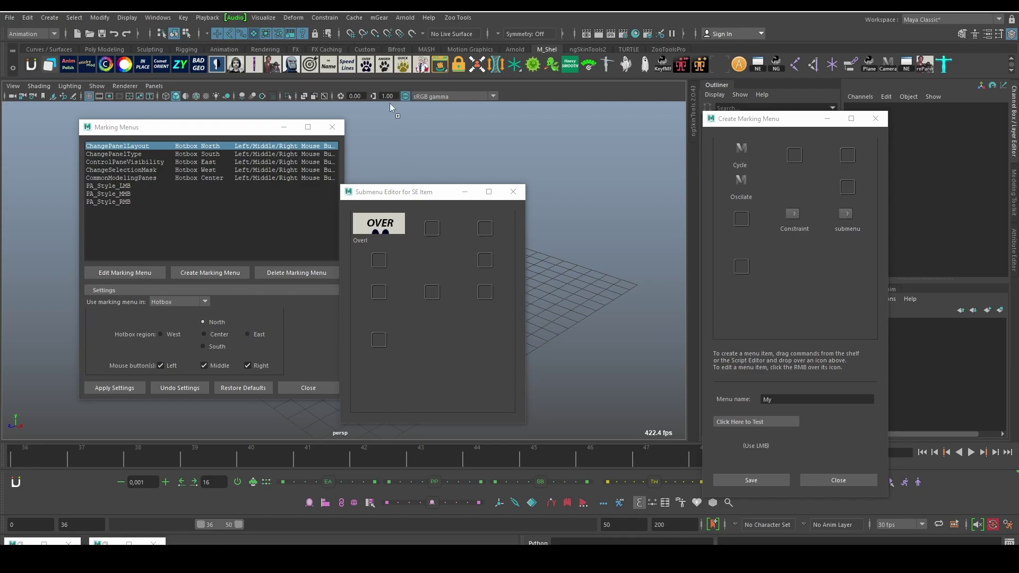
pyautogui.moveTo(384, 261); pyautogui.dragTo(384, 260, button='middle')
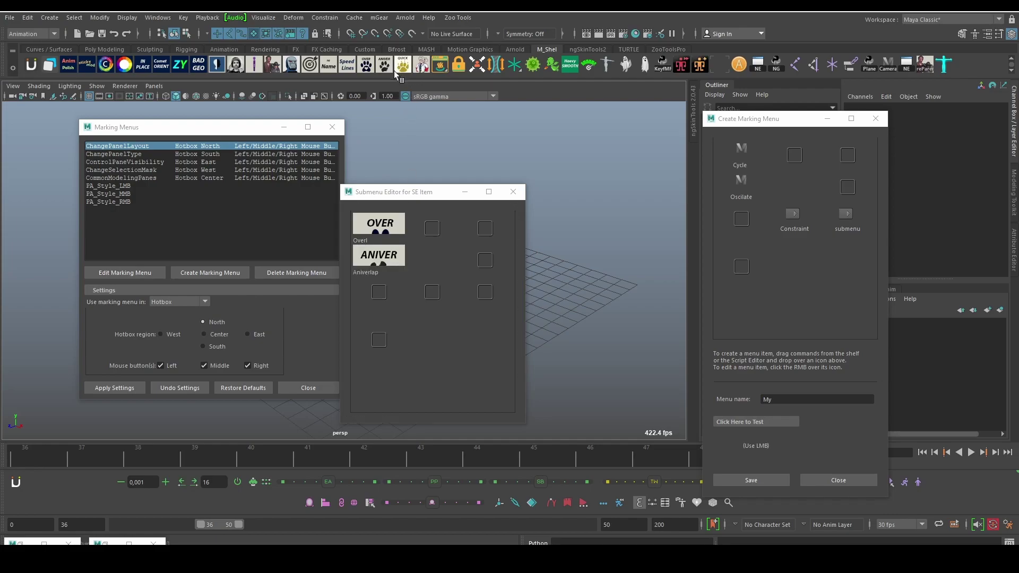
# Add ANIVER, QUICK and Fizika to the submenu slots and close the submenu editor
pyautogui.moveTo(394, 72); pyautogui.dragTo(406, 85, button='middle')
pyautogui.moveTo(375, 259); pyautogui.dragTo(487, 225, button='middle')
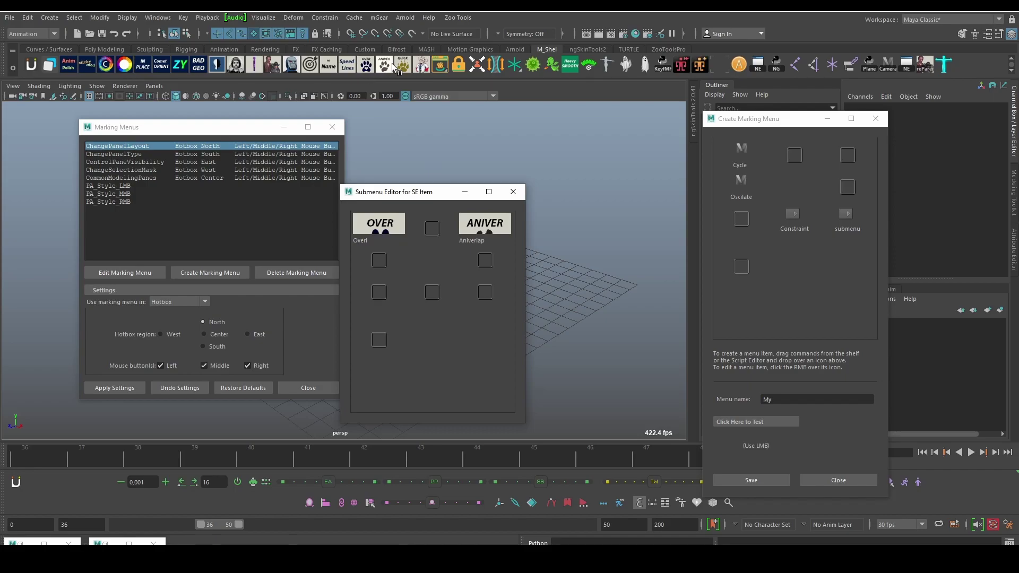
pyautogui.moveTo(403, 65); pyautogui.dragTo(419, 291, button='middle')
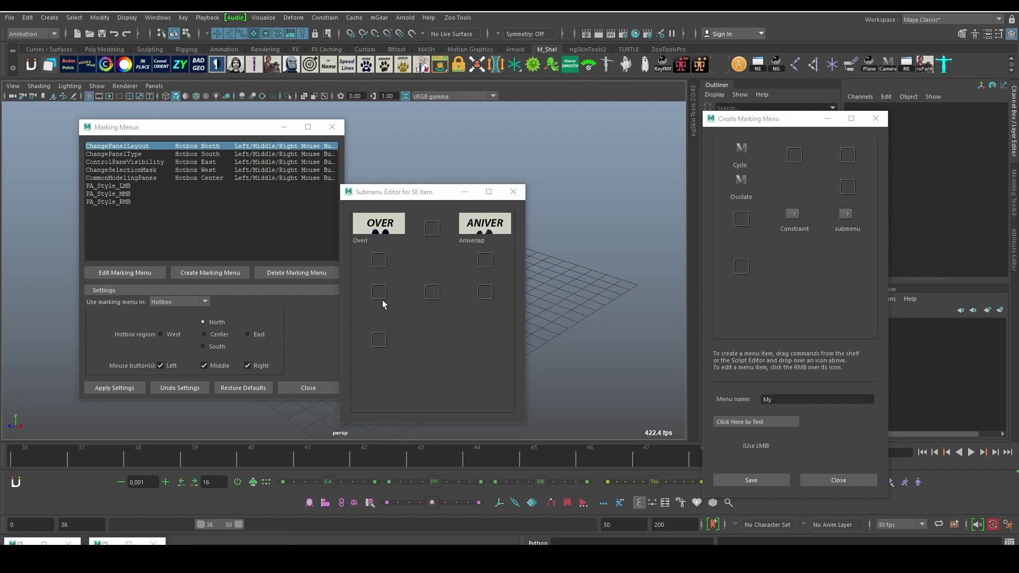
pyautogui.moveTo(390, 232); pyautogui.dragTo(393, 229, button='middle')
pyautogui.moveTo(406, 67); pyautogui.dragTo(377, 293, button='middle')
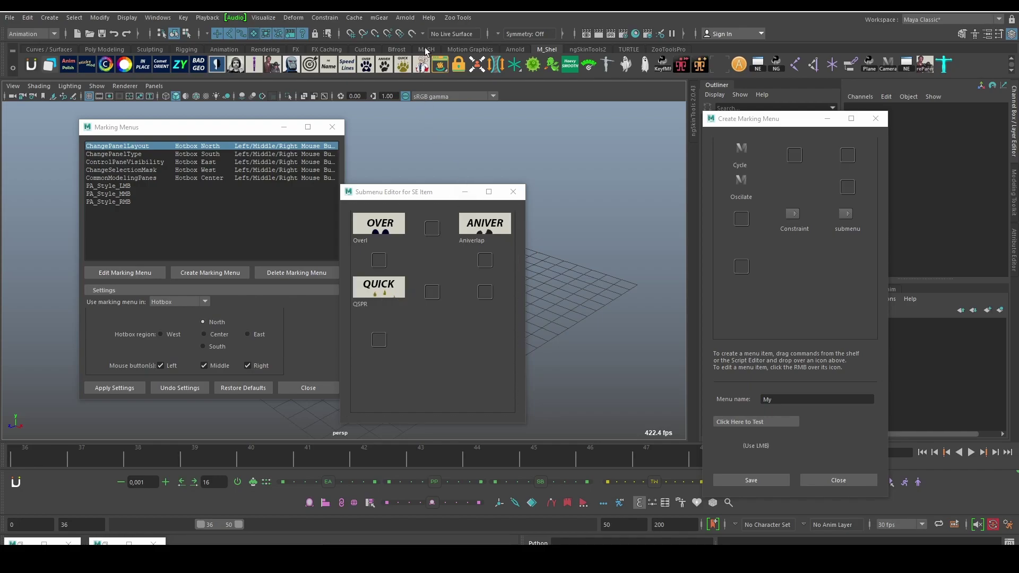
pyautogui.moveTo(422, 64); pyautogui.dragTo(485, 327, button='middle')
pyautogui.moveTo(481, 292); pyautogui.dragTo(482, 293, button='middle')
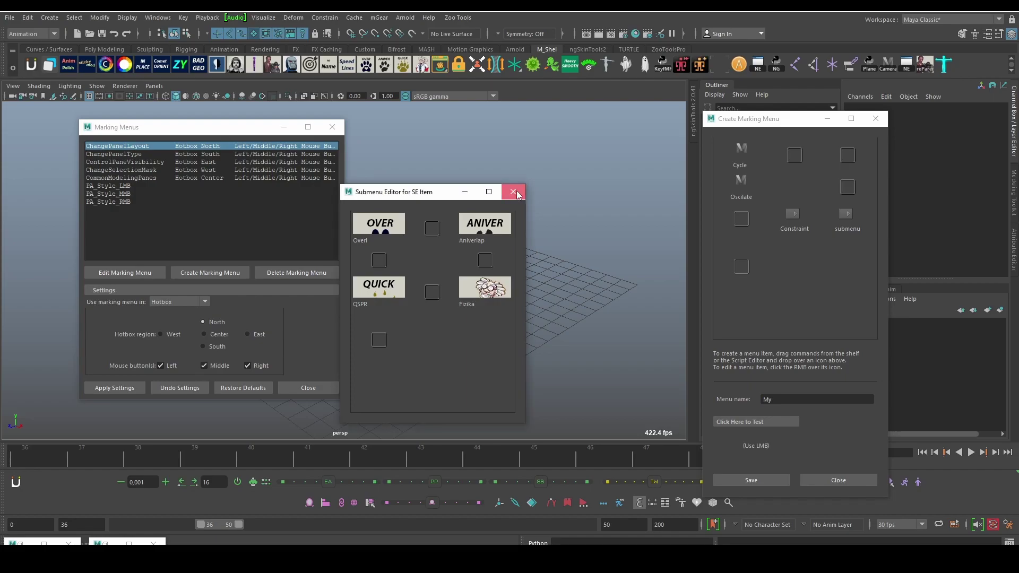
pyautogui.click(513, 192)
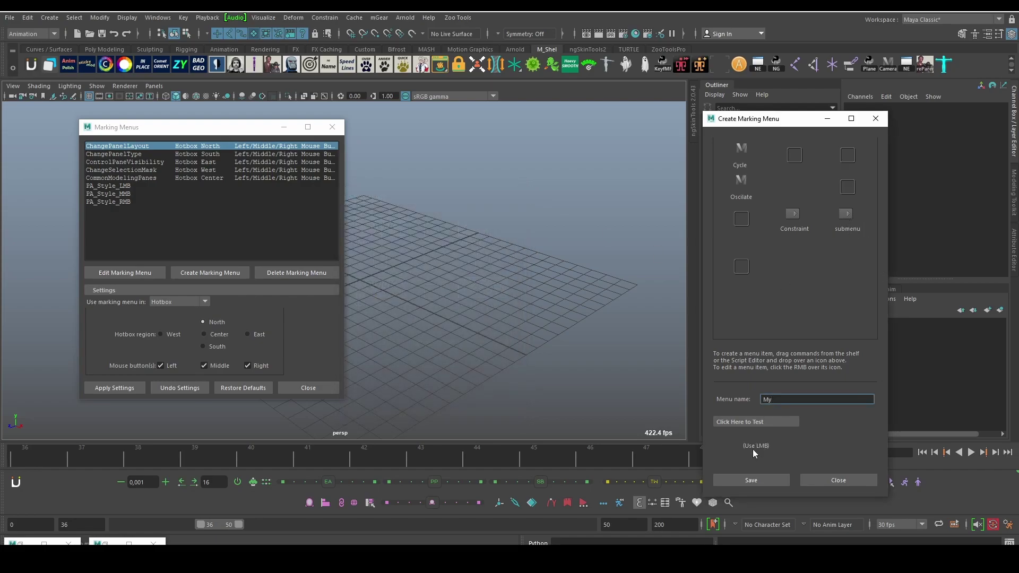
pyautogui.moveTo(753, 449); pyautogui.dragTo(826, 473)
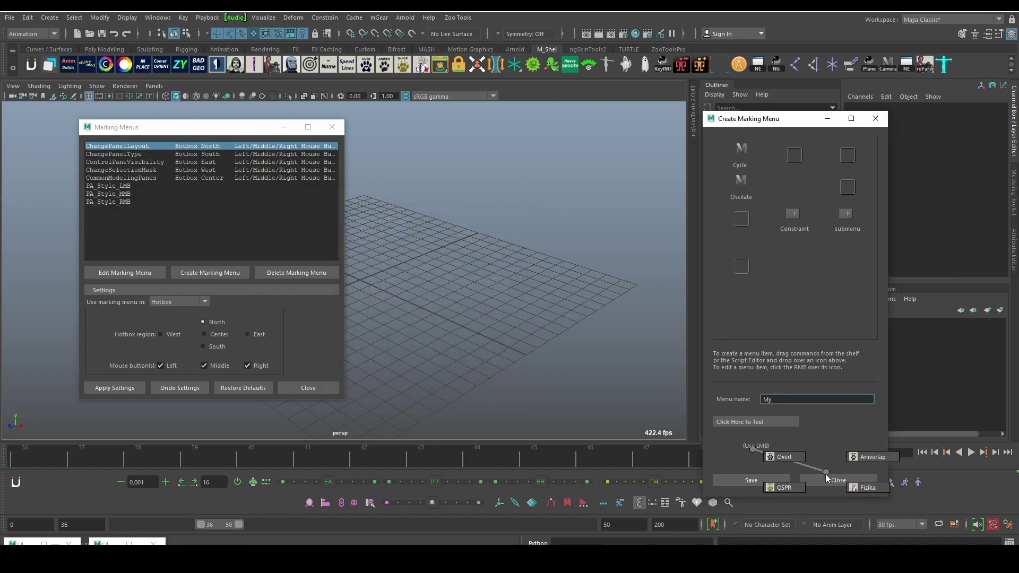
pyautogui.moveTo(827, 472)
pyautogui.mouseDown()
pyautogui.moveTo(744, 441)
pyautogui.moveTo(834, 452)
pyautogui.moveTo(817, 462)
pyautogui.mouseUp()
pyautogui.click(142, 174)
pyautogui.moveTo(883, 434); pyautogui.dragTo(846, 435)
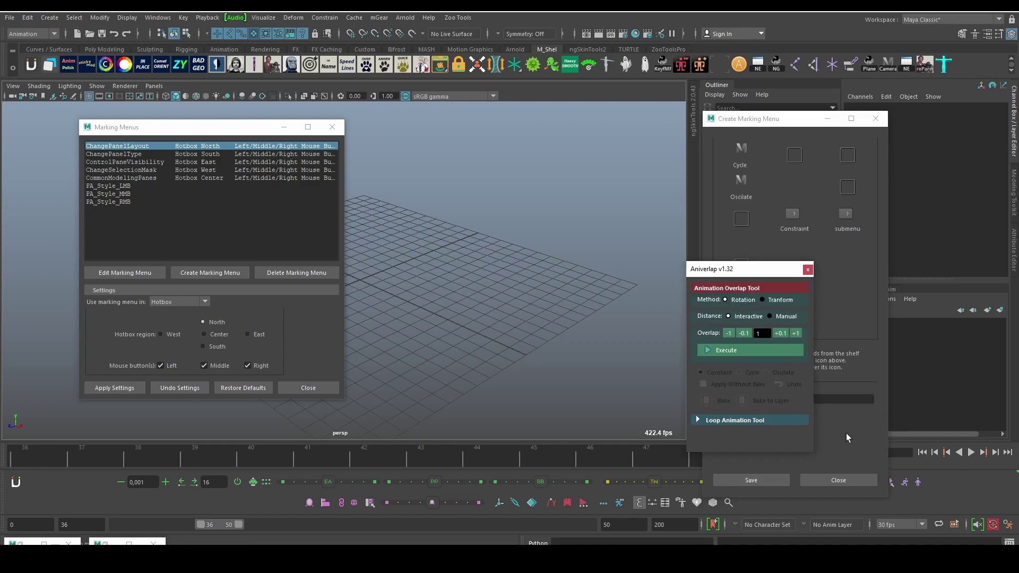
pyautogui.click(807, 270)
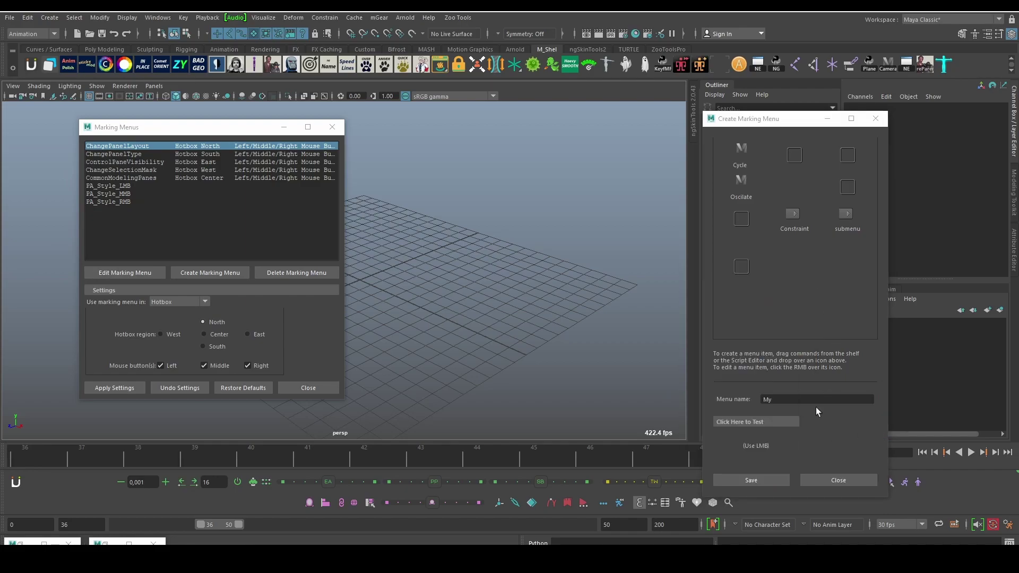
# Relabel the south-east submenu item to 'Overlap' and save it
pyautogui.rightClick(852, 208)
pyautogui.click(877, 235)
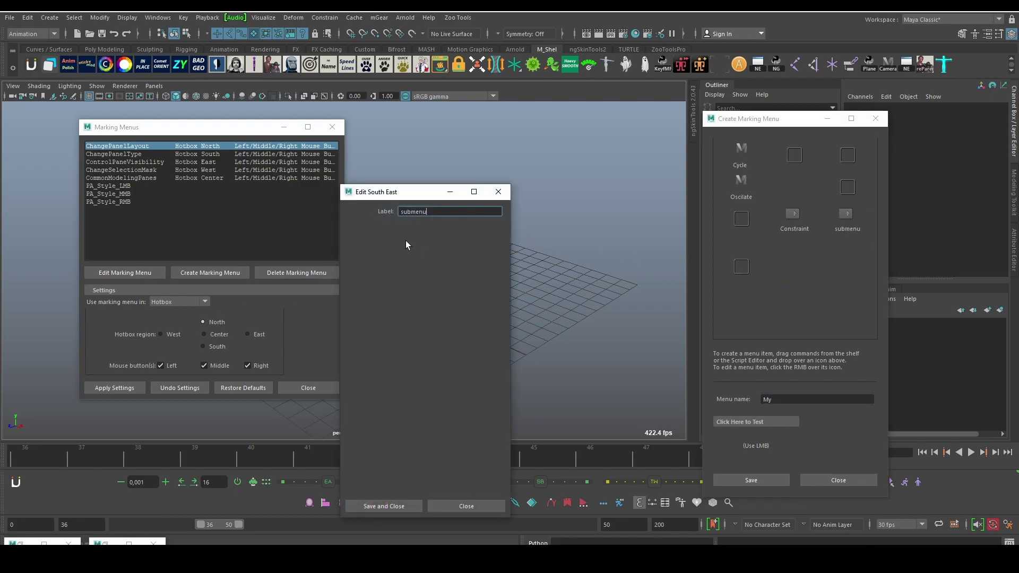
pyautogui.doubleClick(411, 211)
pyautogui.write('Ov')
pyautogui.write('erlap')
pyautogui.click(382, 506)
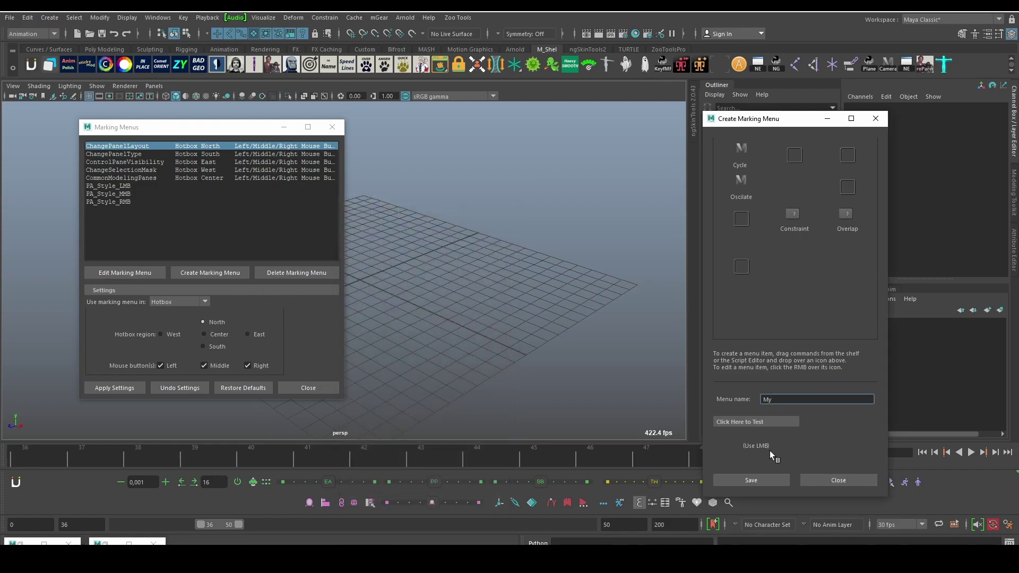
# Test the submenu's command list, then move the marking menu editor centre-left
pyautogui.moveTo(769, 446)
pyautogui.mouseDown()
pyautogui.moveTo(763, 481)
pyautogui.moveTo(816, 470)
pyautogui.mouseUp()
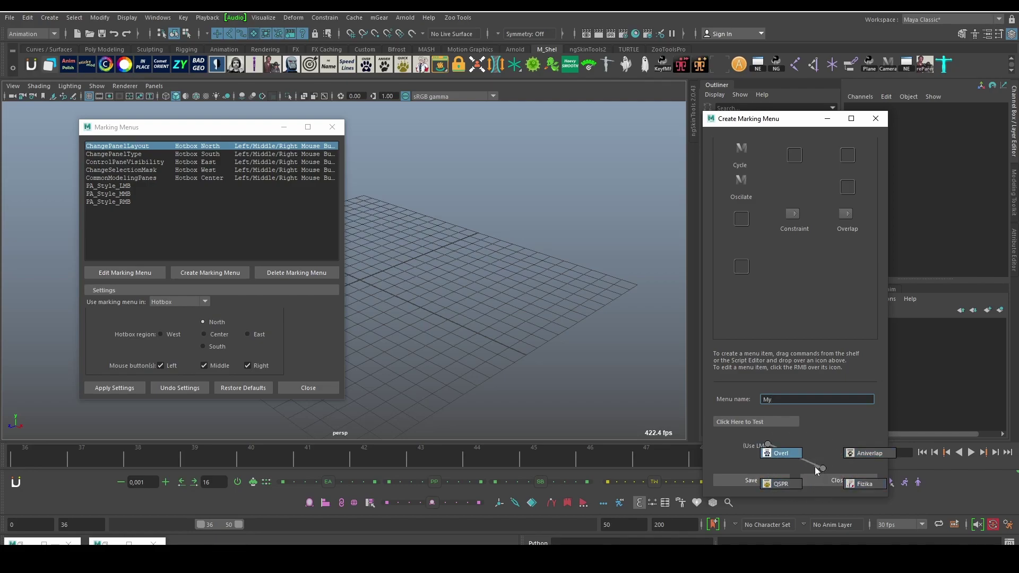
pyautogui.moveTo(814, 467); pyautogui.dragTo(769, 446)
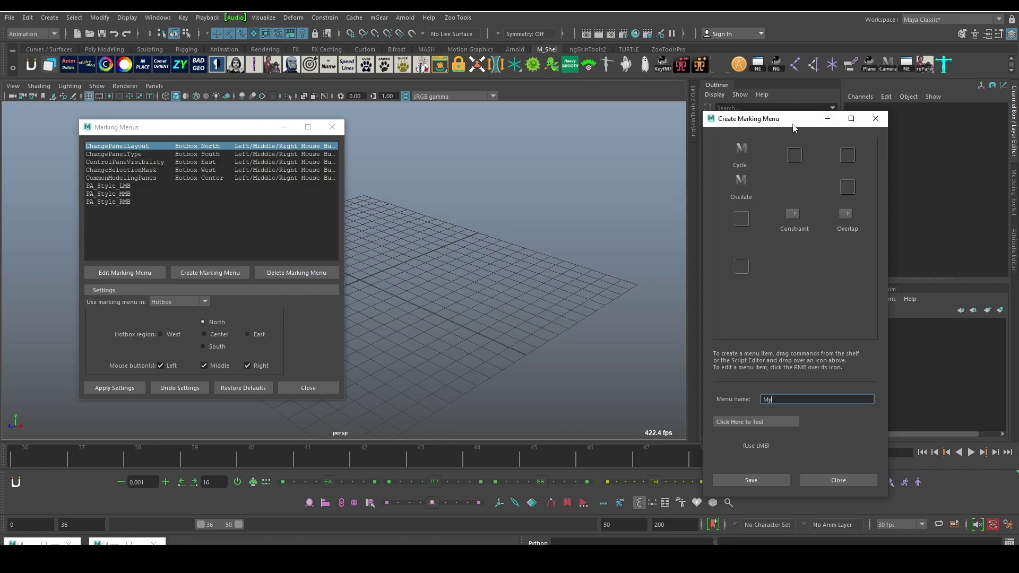
pyautogui.moveTo(793, 123); pyautogui.dragTo(581, 137)
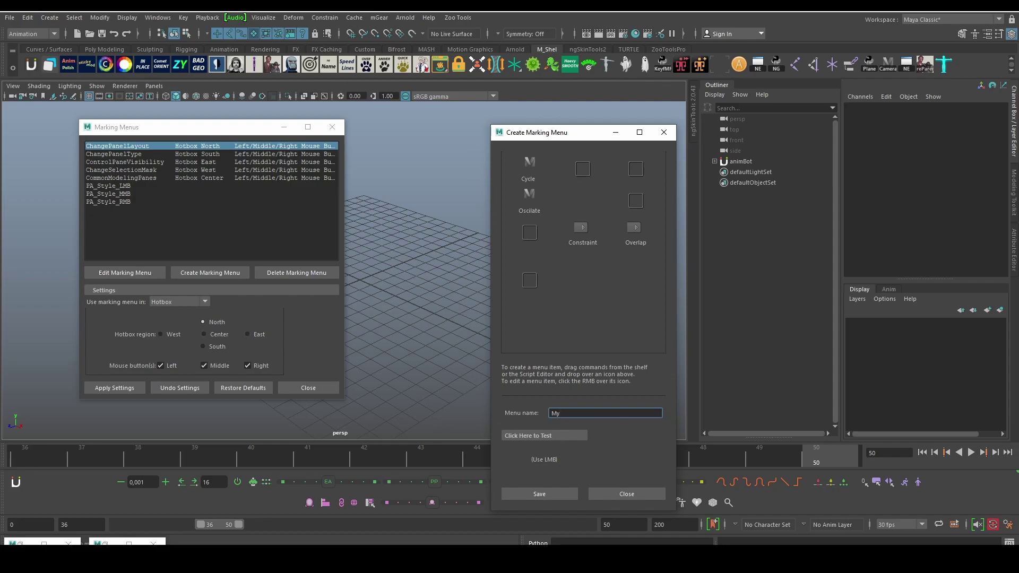
# Add a separator, jop_baker and jop_lockToWorld to the linear list and test the menu
pyautogui.click(787, 354)
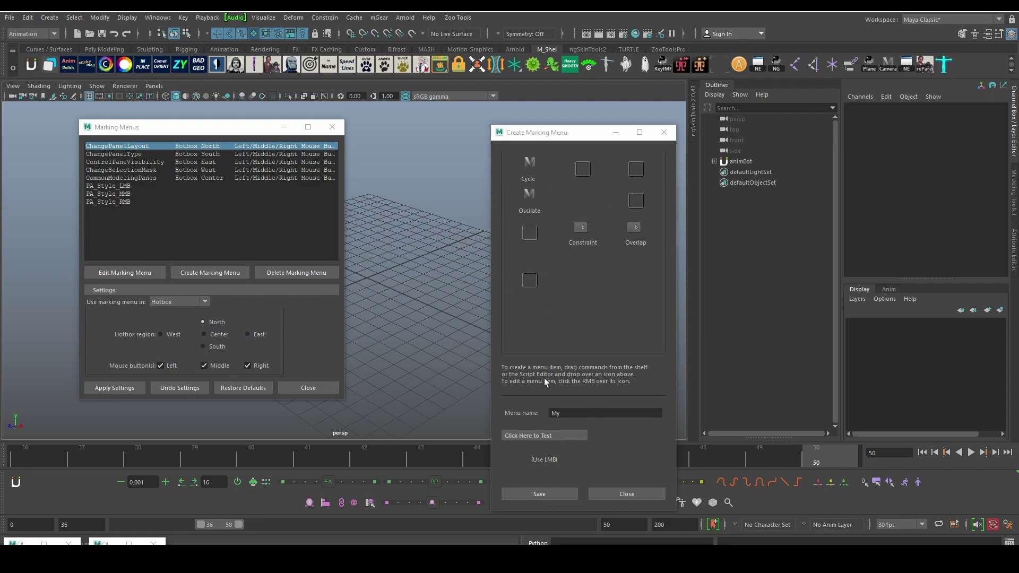
pyautogui.rightClick(529, 282)
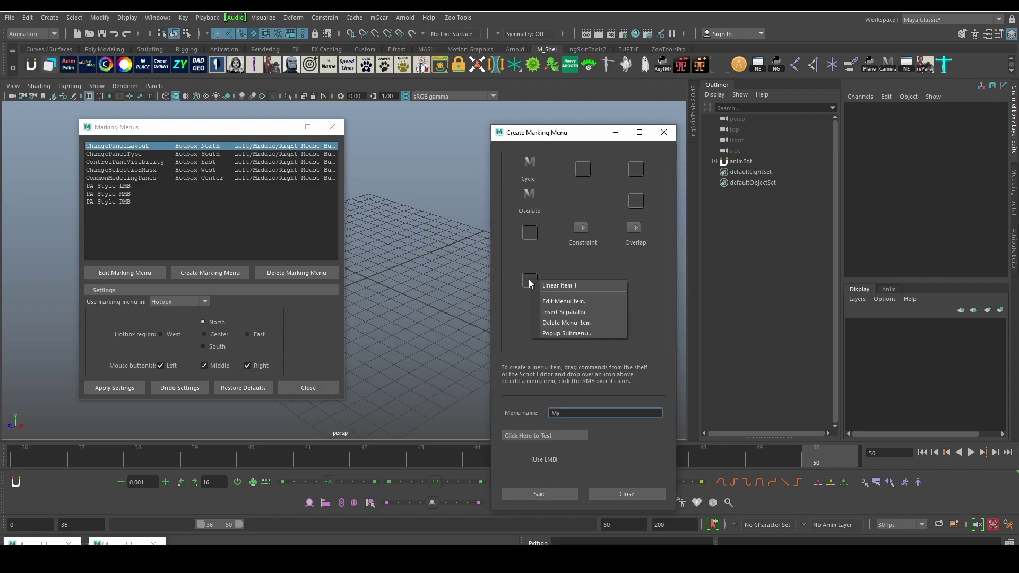
pyautogui.click(589, 314)
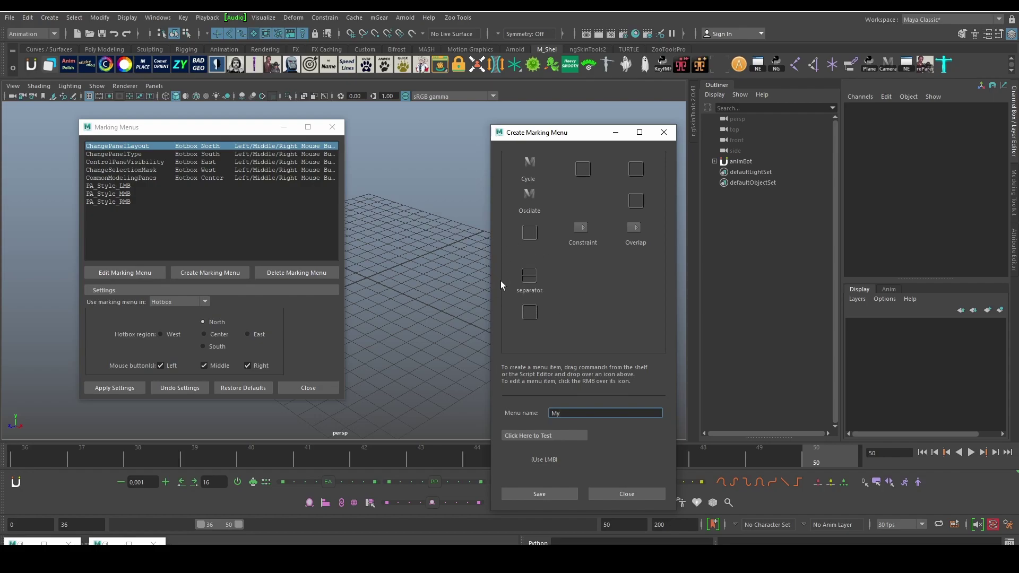
pyautogui.moveTo(440, 64)
pyautogui.mouseDown(button='middle')
pyautogui.moveTo(495, 306)
pyautogui.moveTo(527, 311)
pyautogui.mouseUp(button='middle')
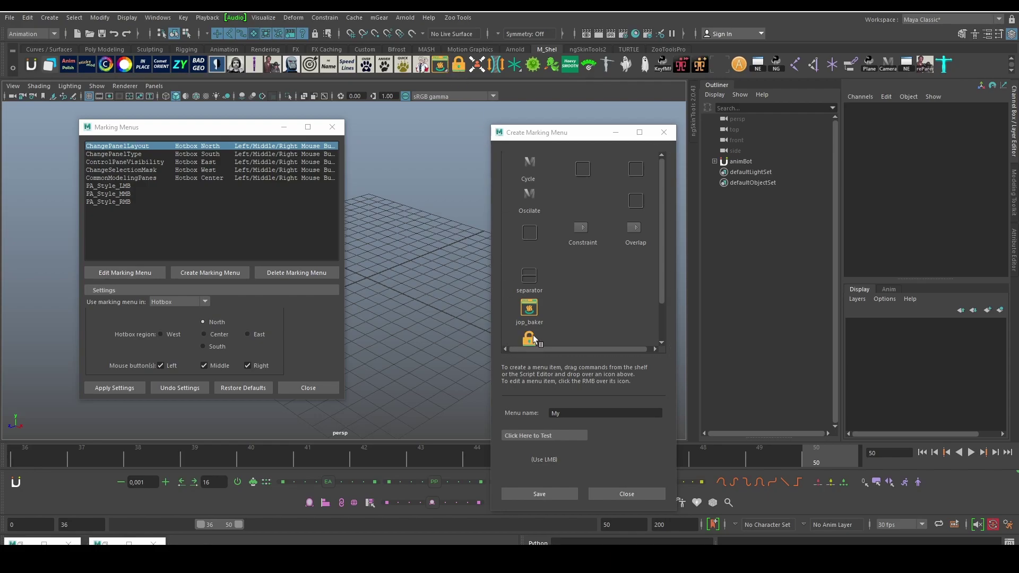
pyautogui.moveTo(522, 343); pyautogui.dragTo(528, 340, button='middle')
pyautogui.click(545, 459)
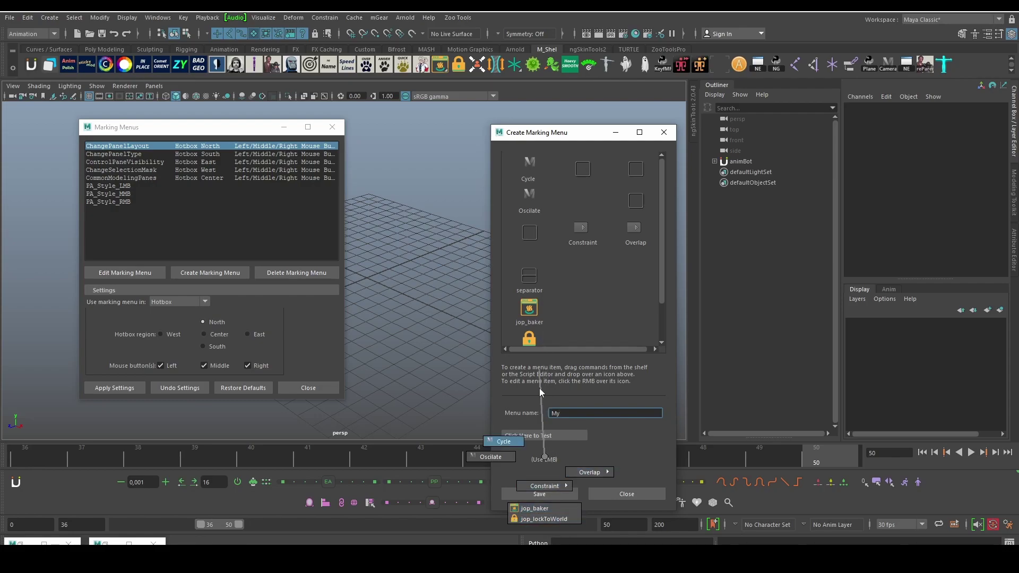
pyautogui.click(545, 454)
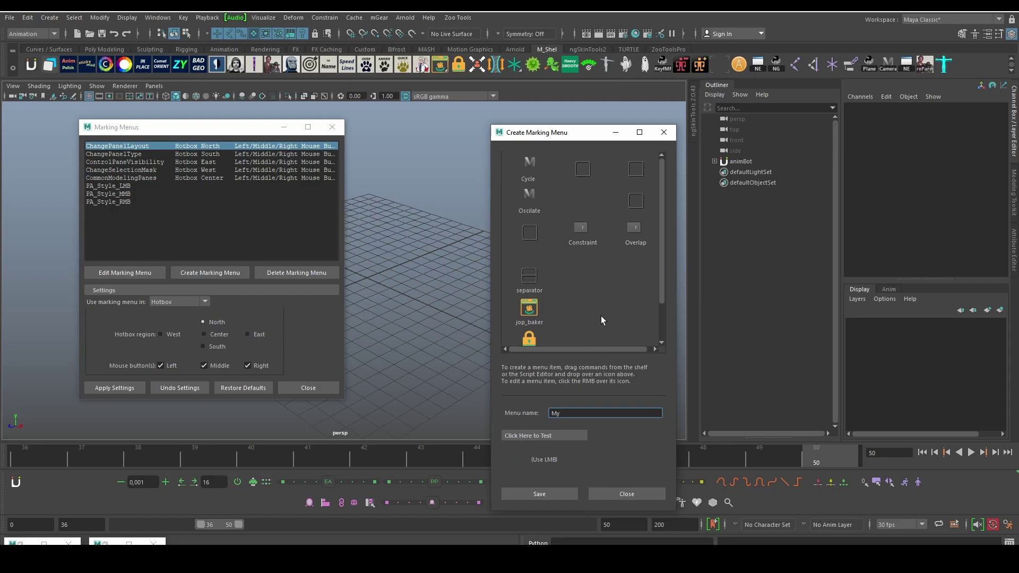
pyautogui.rightClick(538, 338)
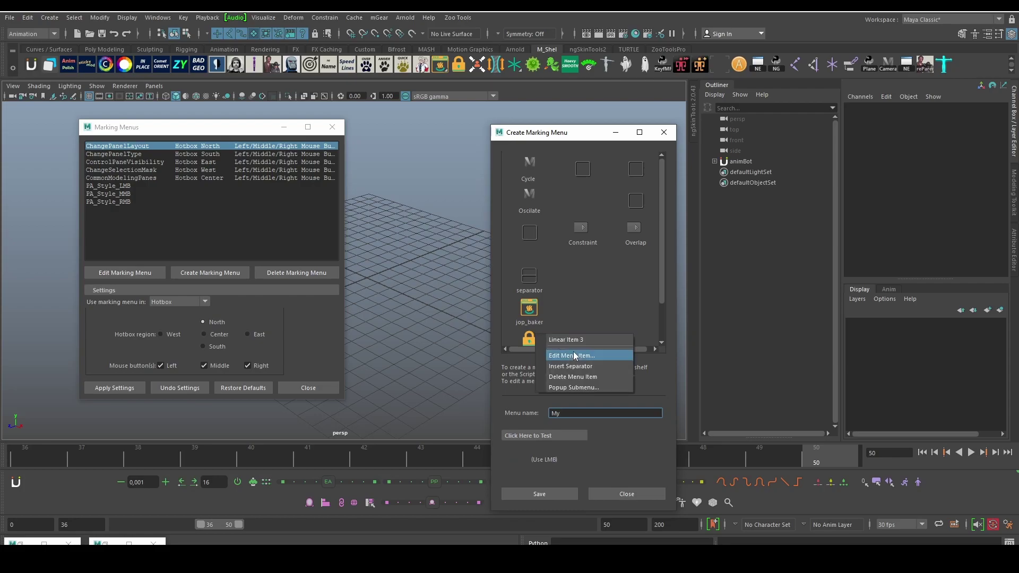
# Delete jop_lockToWorld and jop_baker from the linear item list
pyautogui.click(573, 377)
pyautogui.rightClick(530, 308)
pyautogui.click(572, 348)
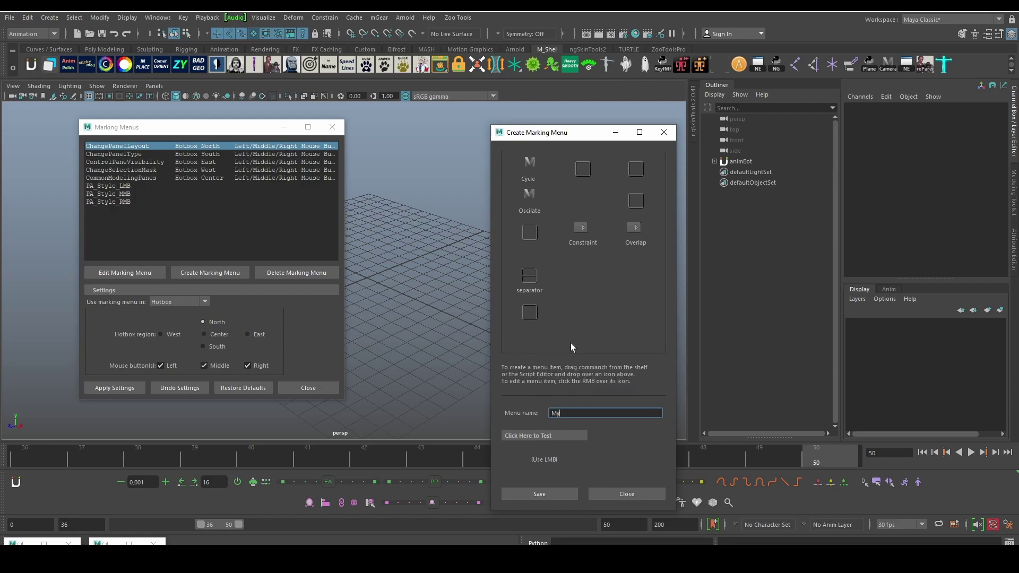
pyautogui.rightClick(529, 272)
pyautogui.click(644, 255)
# Insert a second separator with jop_lockToWorld before it and jop_baker after, then test
pyautogui.rightClick(533, 311)
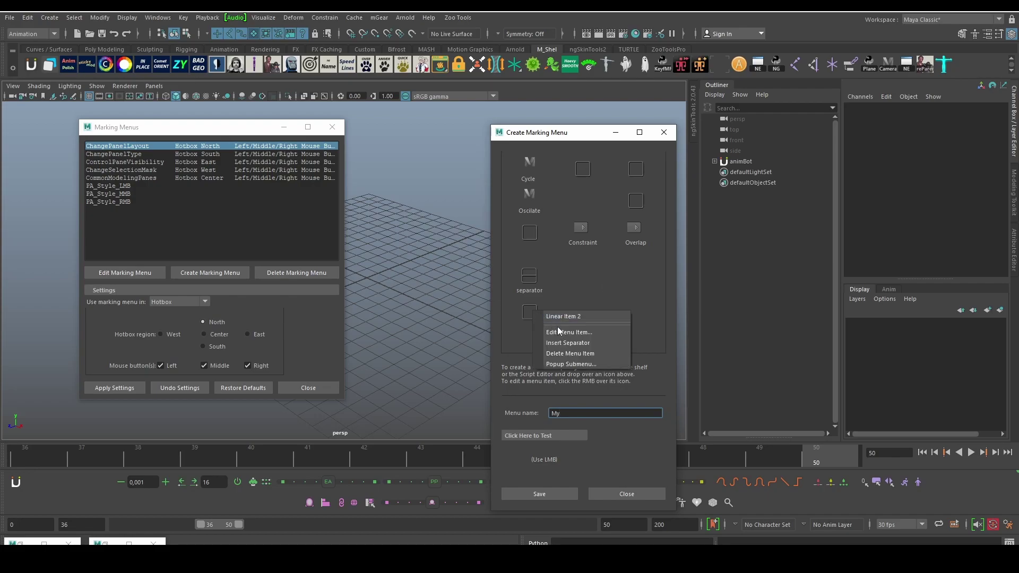
pyautogui.click(574, 343)
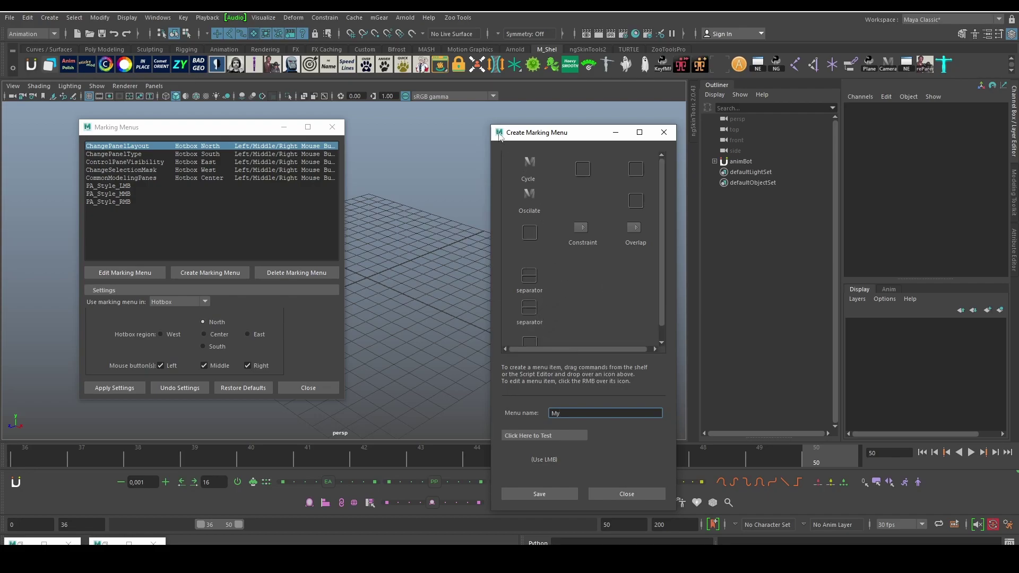
pyautogui.moveTo(457, 68); pyautogui.dragTo(507, 269, button='middle')
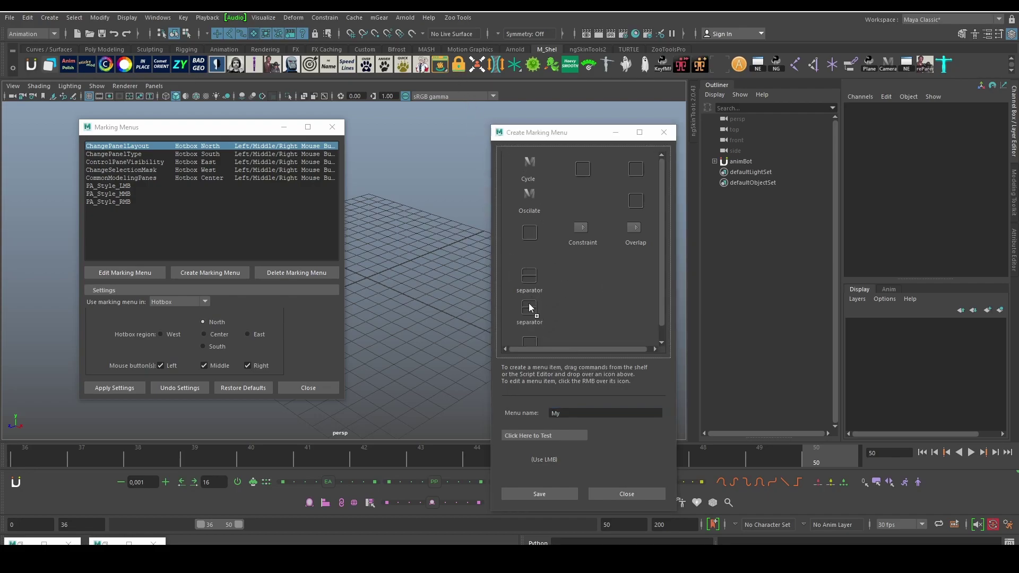
pyautogui.moveTo(530, 307); pyautogui.dragTo(530, 308, button='middle')
pyautogui.scroll(-1, 554, 324)
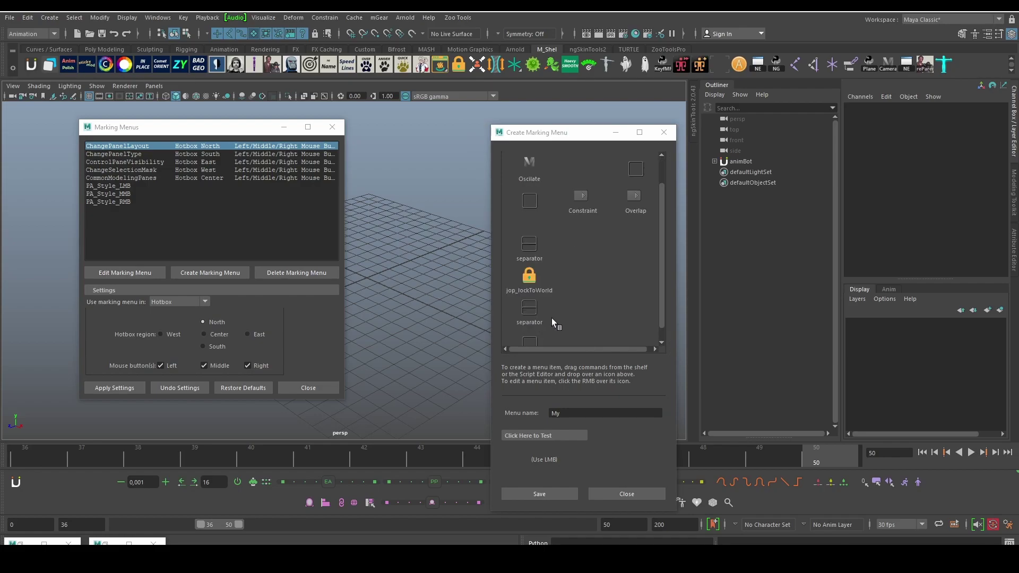
pyautogui.scroll(-1, 555, 324)
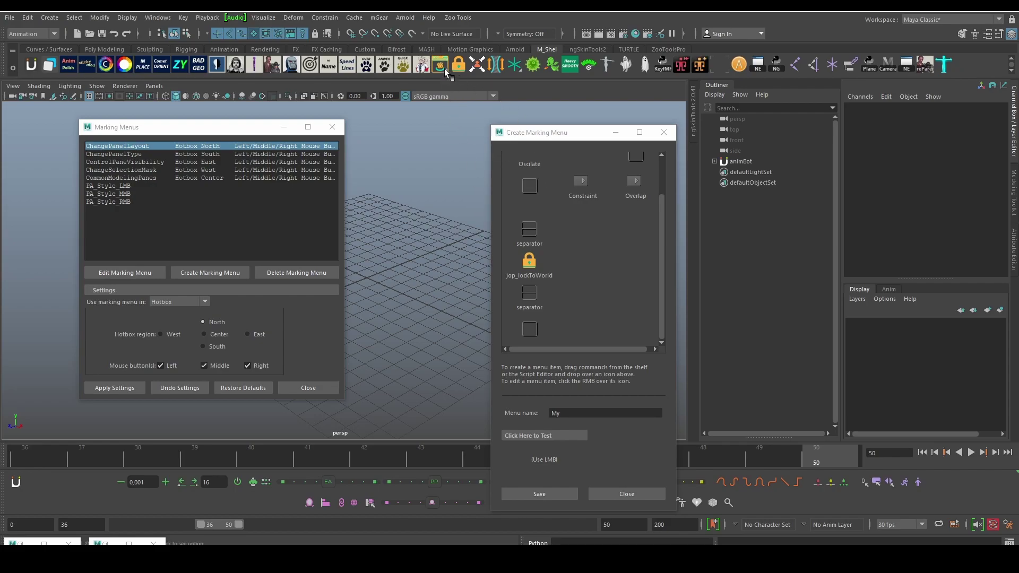
pyautogui.moveTo(446, 73)
pyautogui.mouseDown(button='middle')
pyautogui.moveTo(525, 343)
pyautogui.moveTo(524, 330)
pyautogui.mouseUp(button='middle')
pyautogui.moveTo(562, 460)
pyautogui.mouseDown()
pyautogui.moveTo(578, 523)
pyautogui.moveTo(585, 514)
pyautogui.moveTo(581, 532)
pyautogui.moveTo(545, 408)
pyautogui.moveTo(559, 457)
pyautogui.mouseUp()
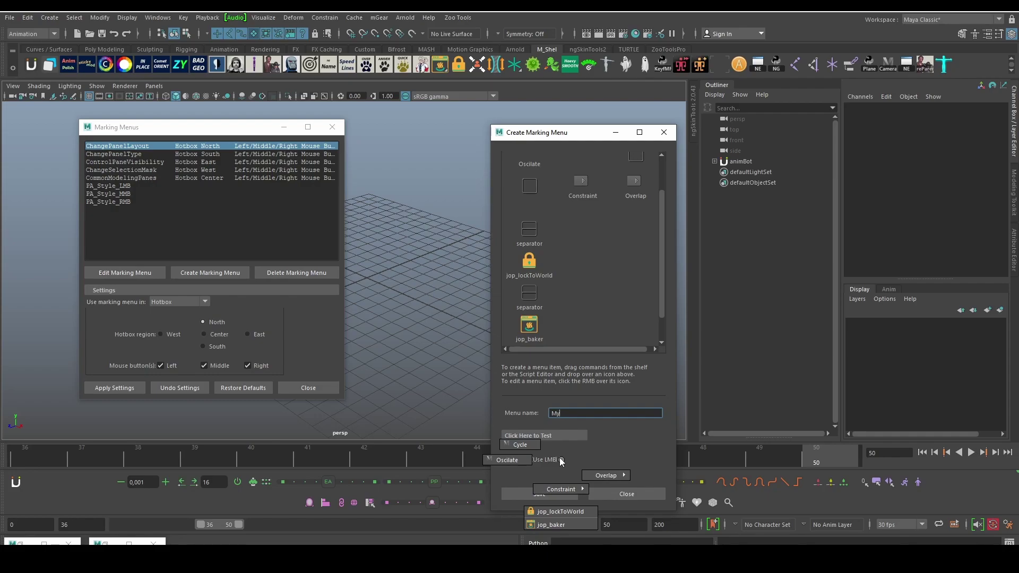
pyautogui.moveTo(561, 462)
pyautogui.mouseDown()
pyautogui.moveTo(564, 526)
pyautogui.moveTo(575, 432)
pyautogui.moveTo(556, 459)
pyautogui.mouseUp()
# Delete jop_baker, jop_lockToWorld and both separators from the linear list, then select the Menu name field
pyautogui.rightClick(535, 333)
pyautogui.click(579, 377)
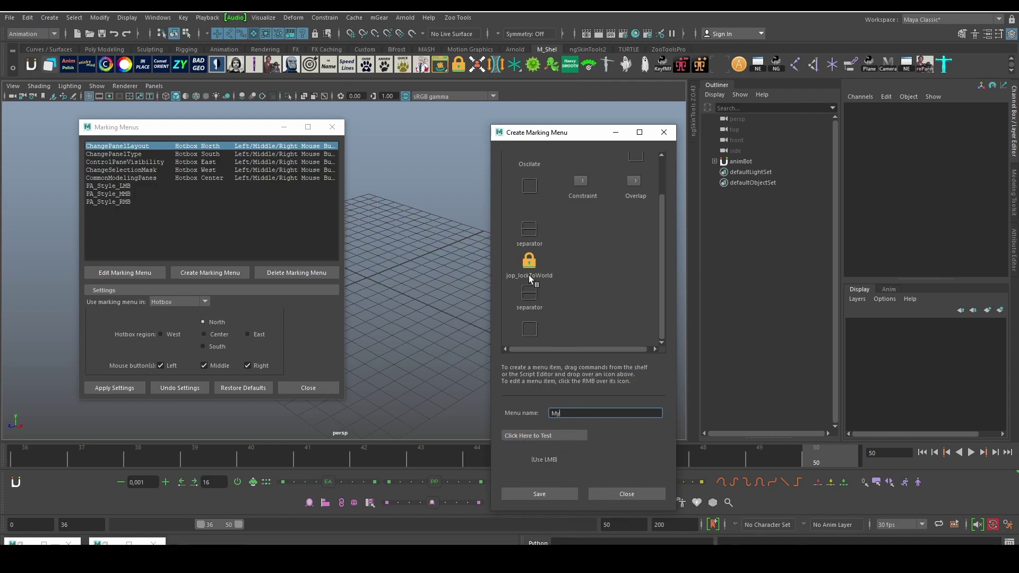
pyautogui.rightClick(533, 290)
pyautogui.click(571, 330)
pyautogui.rightClick(534, 290)
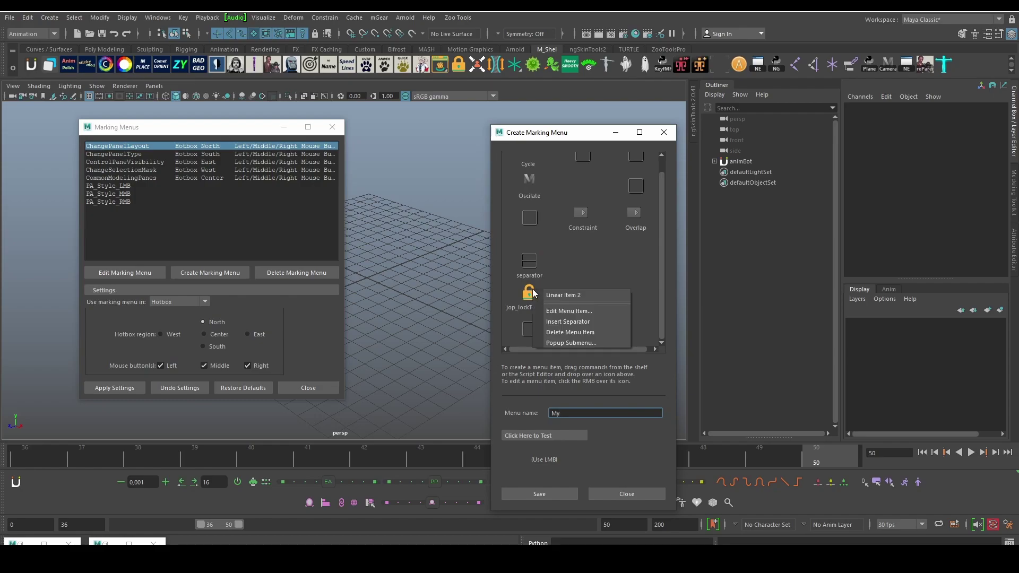
pyautogui.click(571, 330)
pyautogui.rightClick(536, 281)
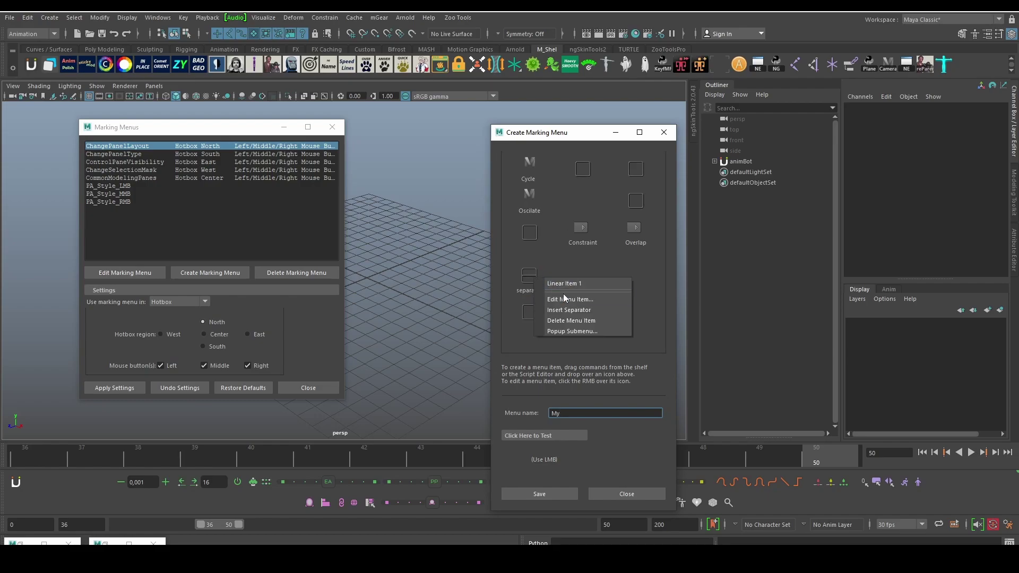
pyautogui.click(571, 320)
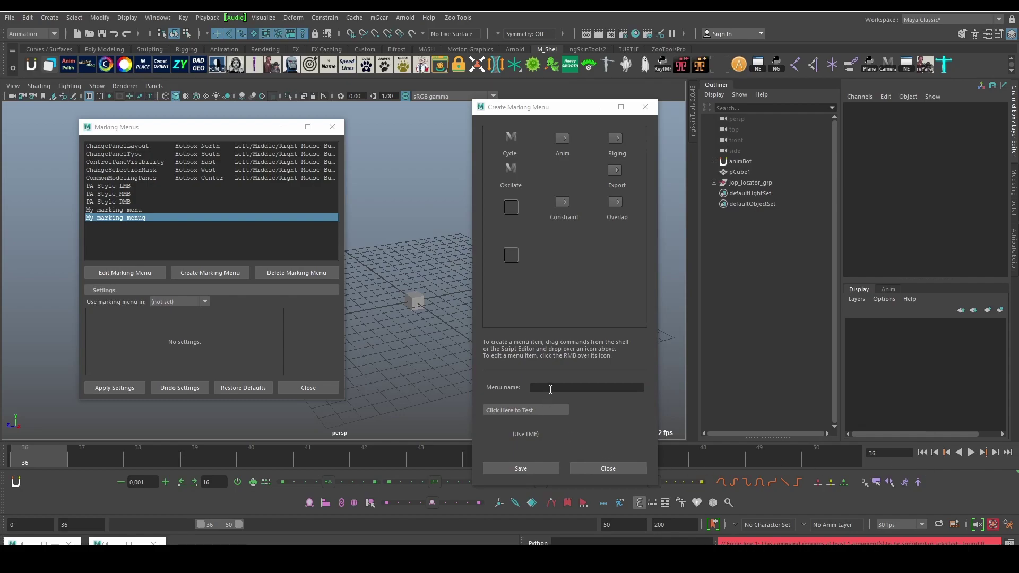
pyautogui.click(551, 389)
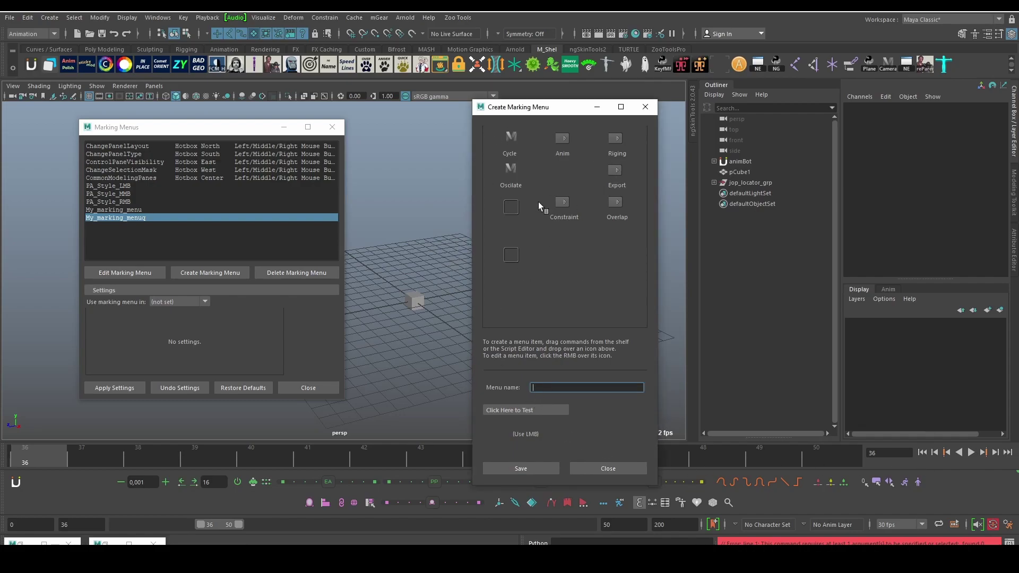
# Try out the Anim and Overlap submenus in the test preview
pyautogui.click(530, 434)
pyautogui.moveTo(531, 434)
pyautogui.mouseDown()
pyautogui.moveTo(505, 356)
pyautogui.moveTo(530, 433)
pyautogui.mouseUp()
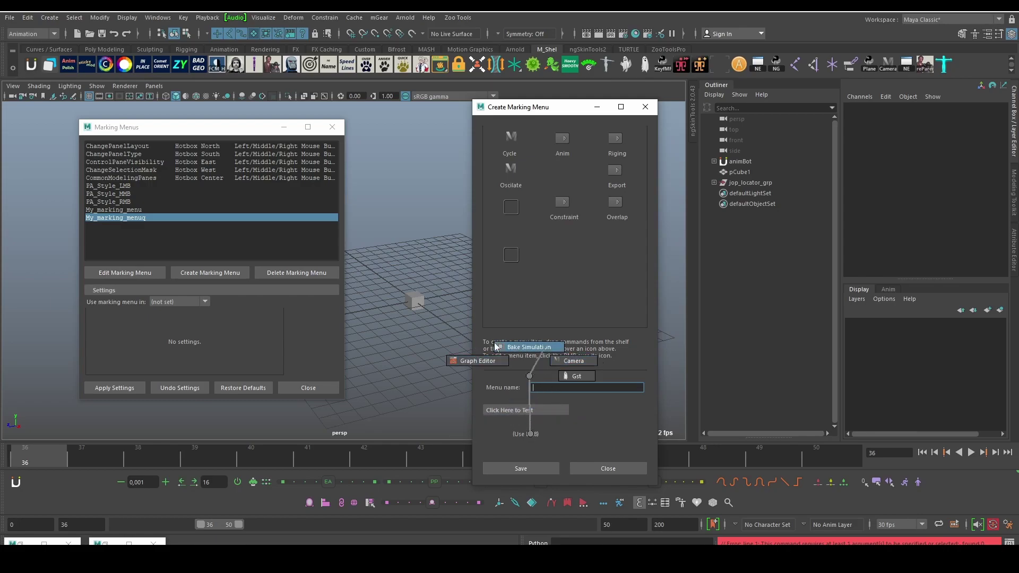
pyautogui.click(534, 434)
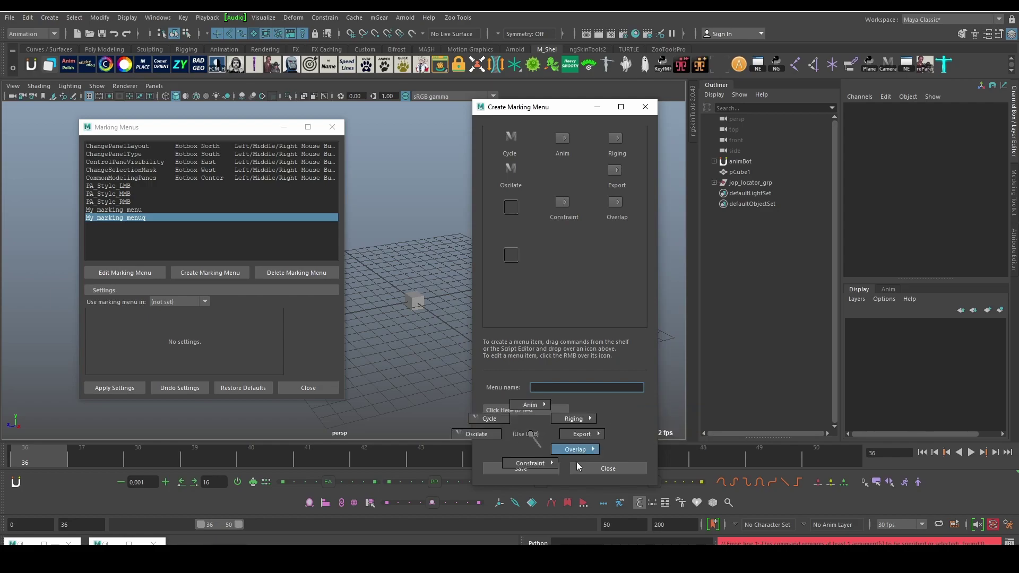
pyautogui.moveTo(534, 434); pyautogui.dragTo(608, 467)
pyautogui.click(529, 434)
pyautogui.write('t')
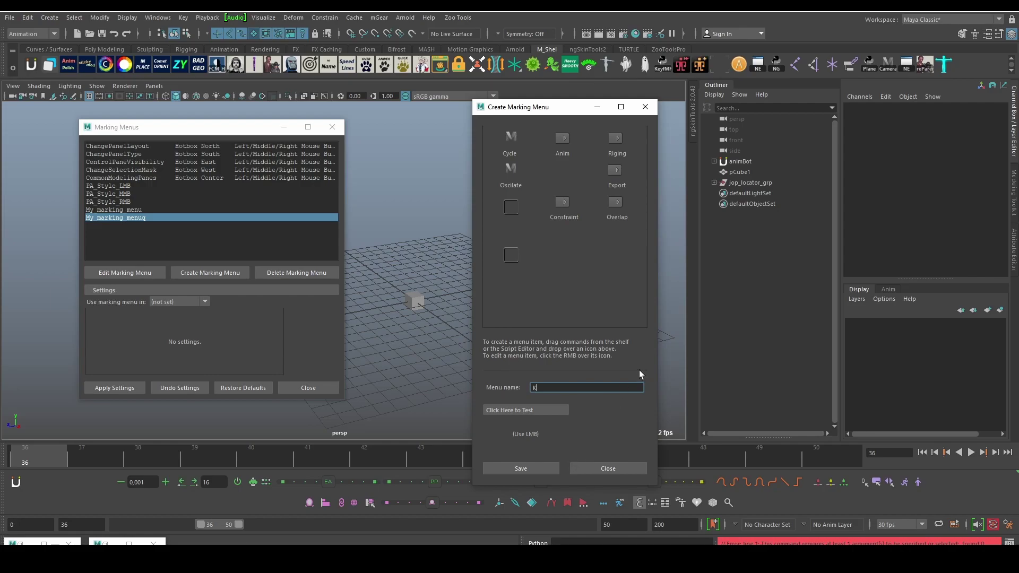
# Name the marking menu Kn_markin_menu and save it
pyautogui.write('Kn_M')
pyautogui.press('BackSpace')
pyautogui.press('BackSpace')
pyautogui.write('mark')
pyautogui.write('ing')
pyautogui.press('BackSpace')
pyautogui.press('BackSpace')
pyautogui.write('men')
pyautogui.write('u')
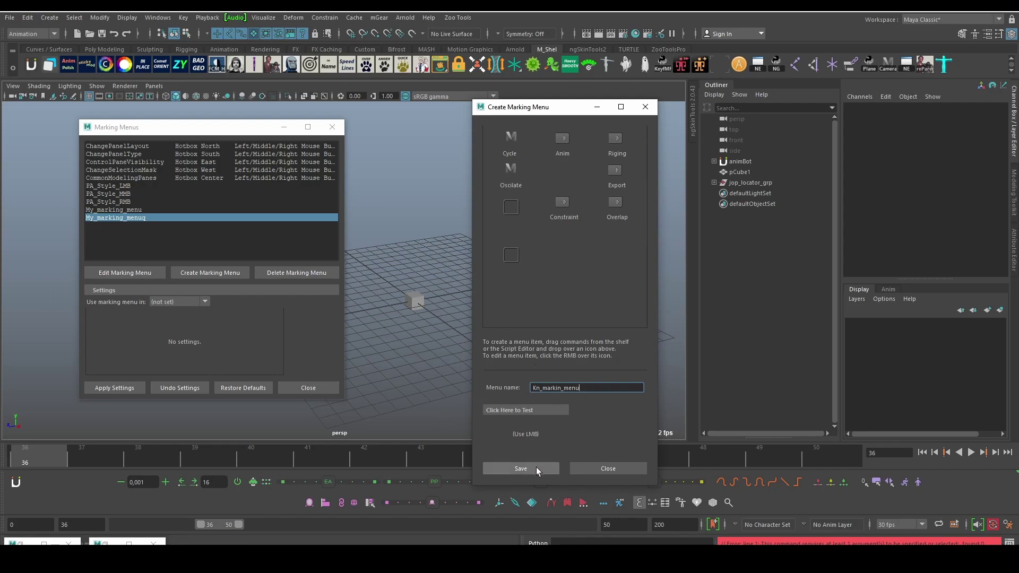
pyautogui.click(511, 469)
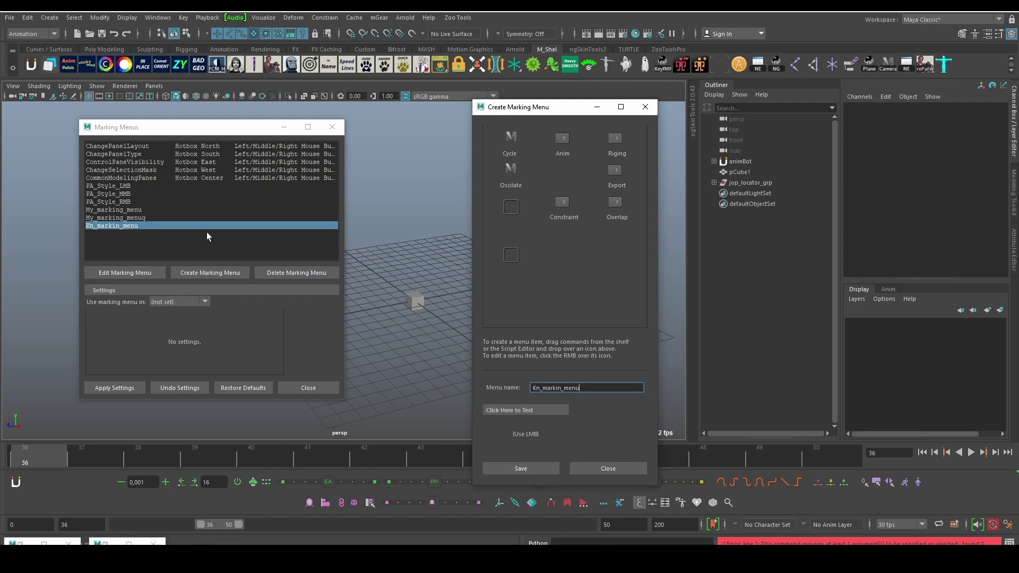
# Close the builder and delete My_marking_menu and My_marking_menug, keeping backups
pyautogui.click(644, 108)
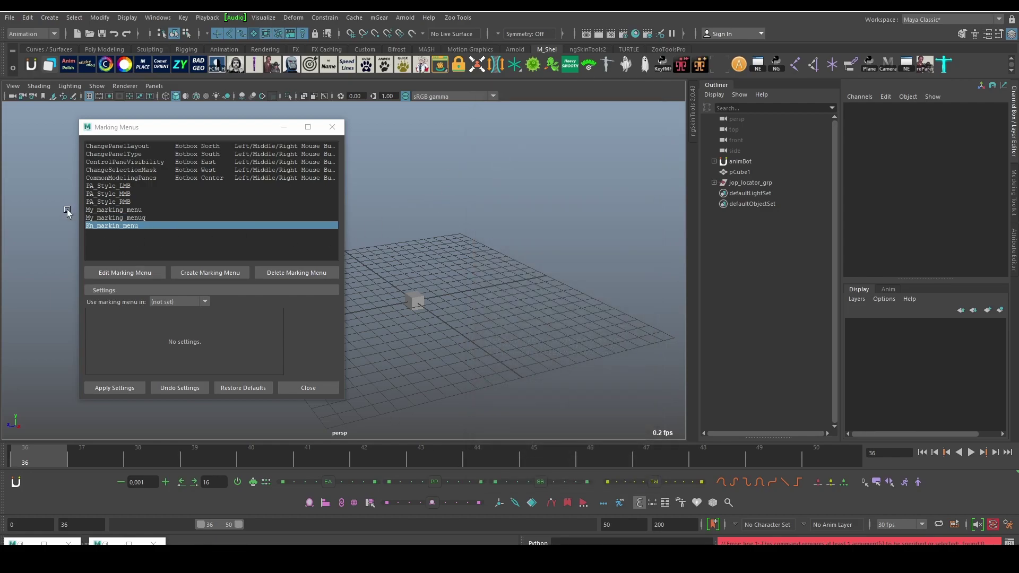
pyautogui.click(115, 211)
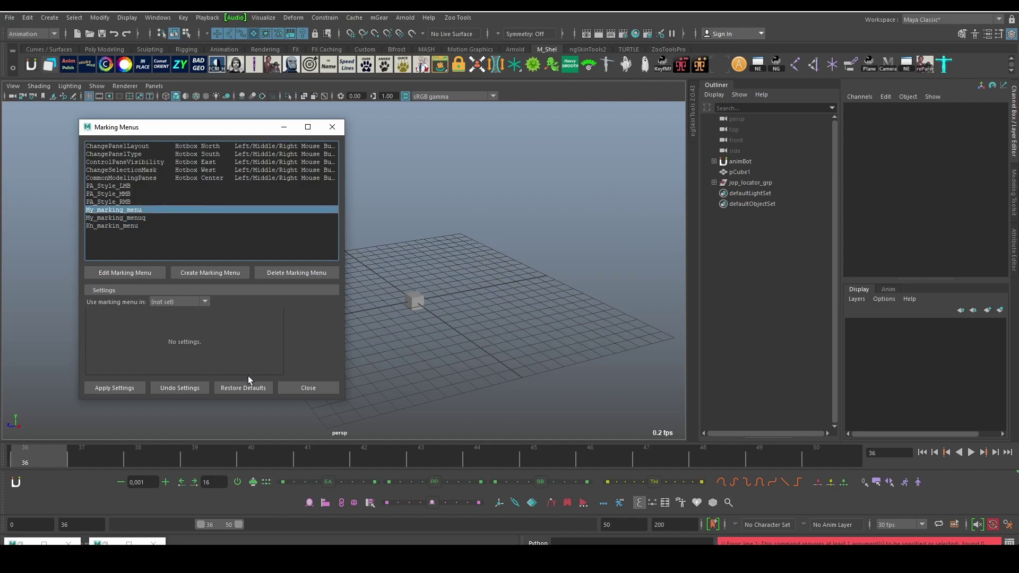
pyautogui.click(284, 274)
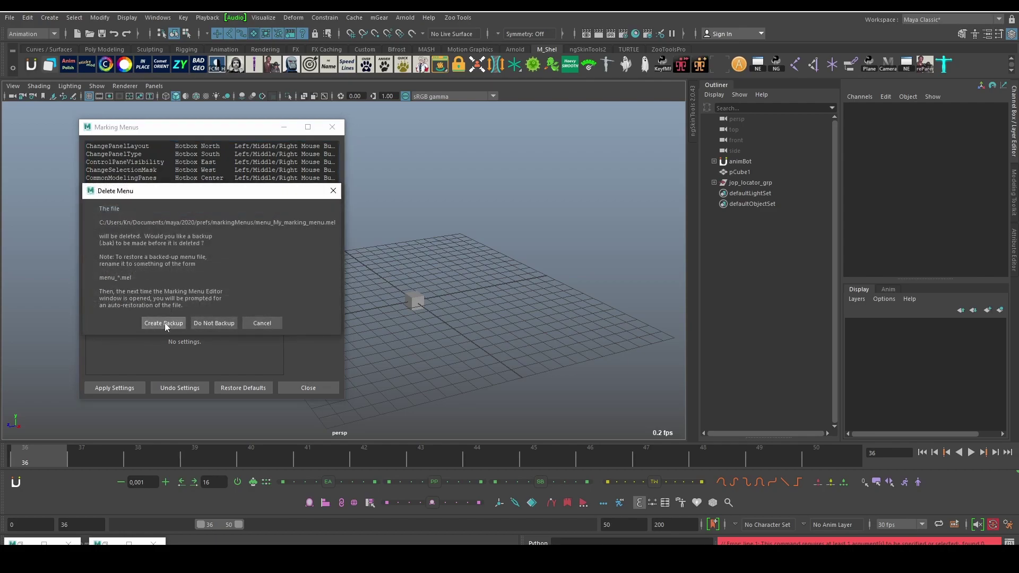
pyautogui.click(210, 324)
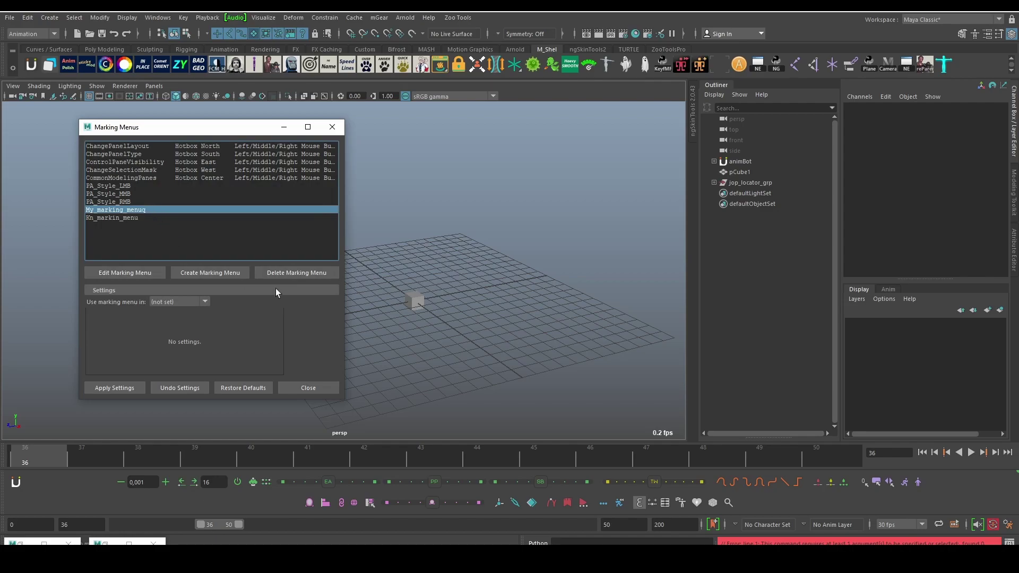
pyautogui.click(281, 274)
pyautogui.click(210, 324)
pyautogui.moveTo(120, 211)
pyautogui.mouseDown()
pyautogui.moveTo(59, 222)
pyautogui.moveTo(163, 233)
pyautogui.mouseUp()
pyautogui.moveTo(298, 351)
pyautogui.mouseDown()
pyautogui.moveTo(593, 296)
pyautogui.moveTo(534, 288)
pyautogui.moveTo(559, 311)
pyautogui.moveTo(476, 250)
pyautogui.moveTo(468, 260)
pyautogui.moveTo(479, 286)
pyautogui.mouseUp()
# Set Kn_markin_menu to be used in the Hotbox's North region
pyautogui.click(184, 302)
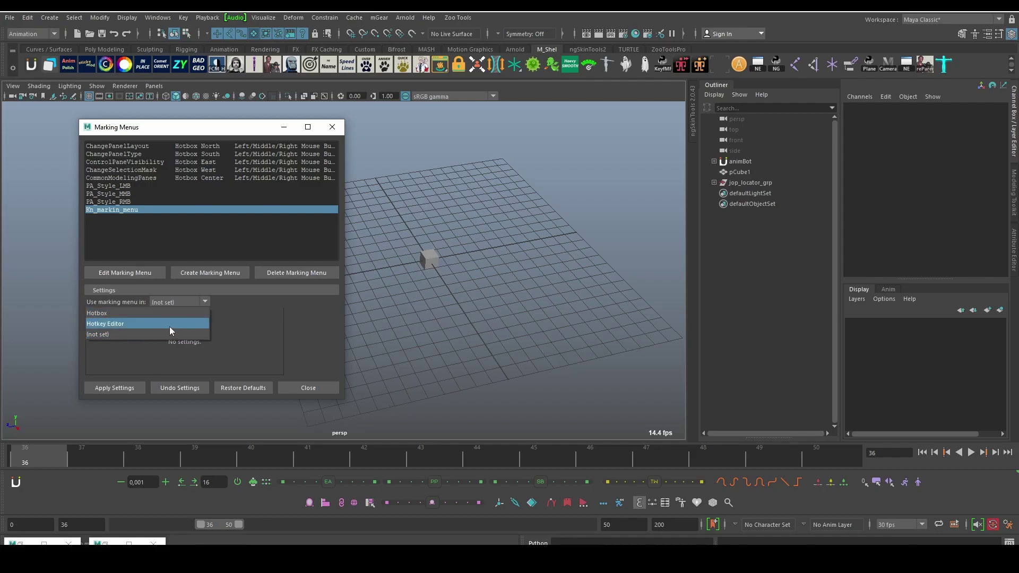
pyautogui.click(155, 313)
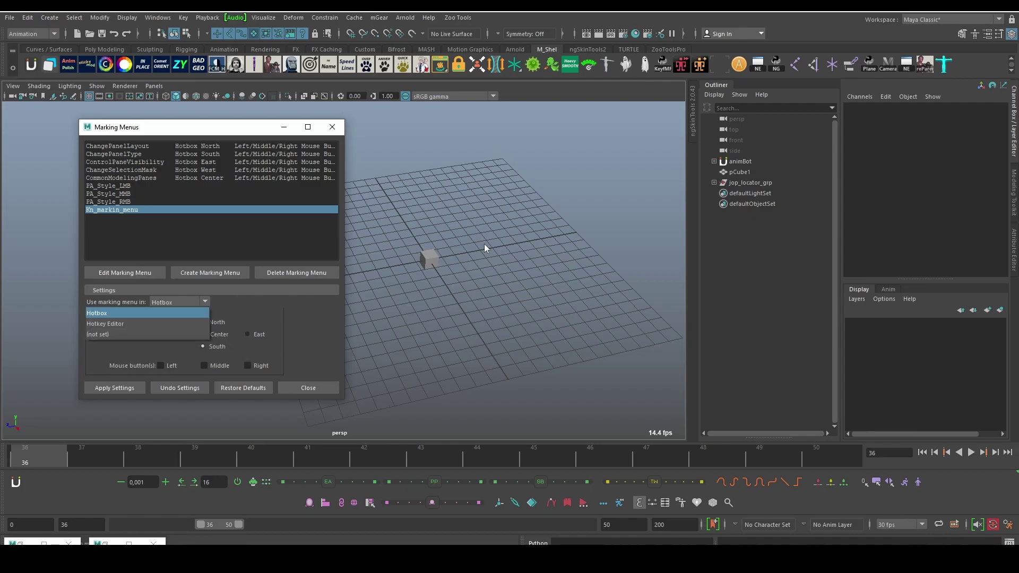
pyautogui.click(203, 293)
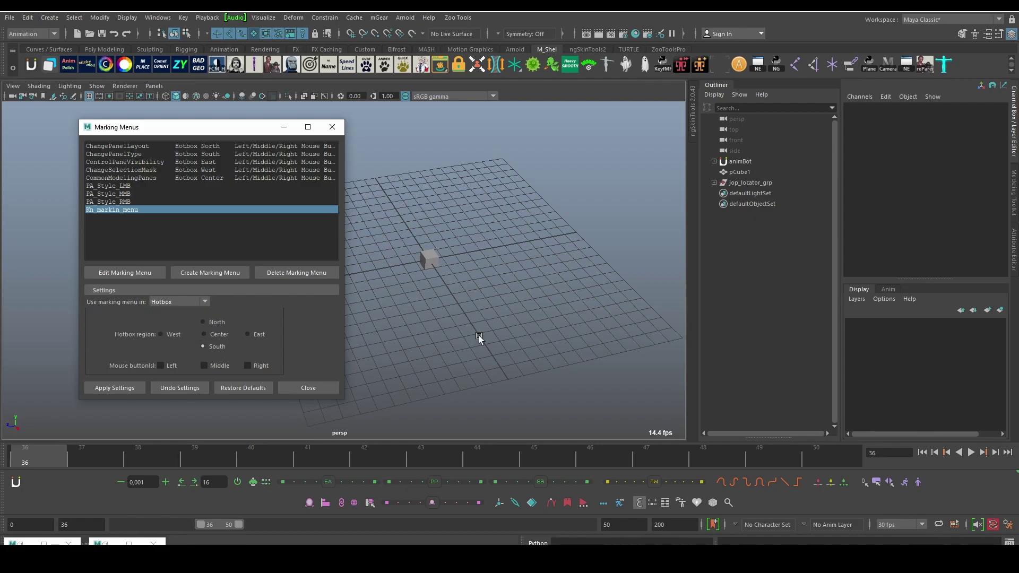
pyautogui.click(216, 323)
# Test the North hotbox menu, then apply the settings and dismiss the warning
pyautogui.press('space')
pyautogui.click(499, 242)
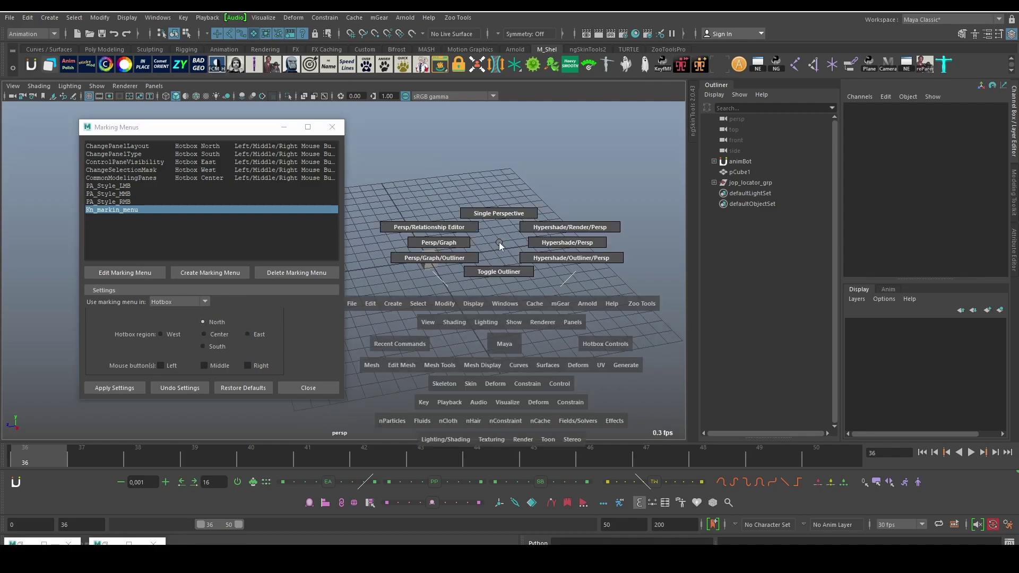
pyautogui.click(502, 203)
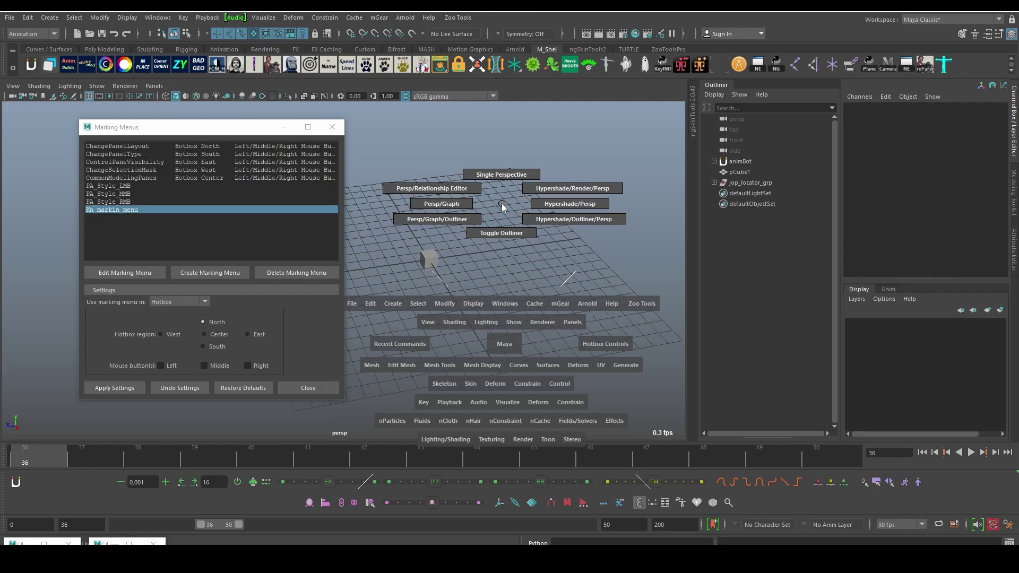
pyautogui.click(496, 192)
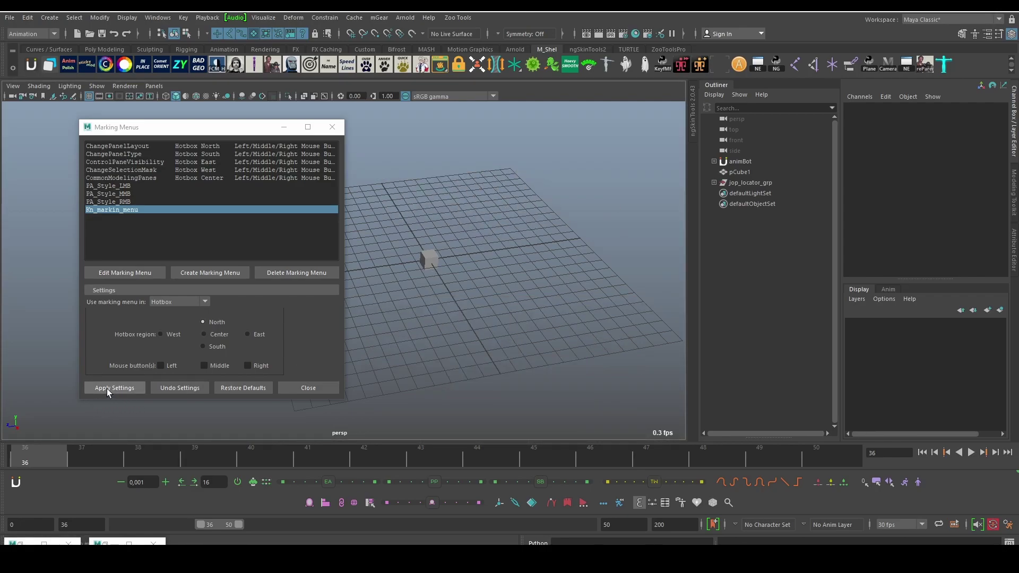
pyautogui.click(106, 389)
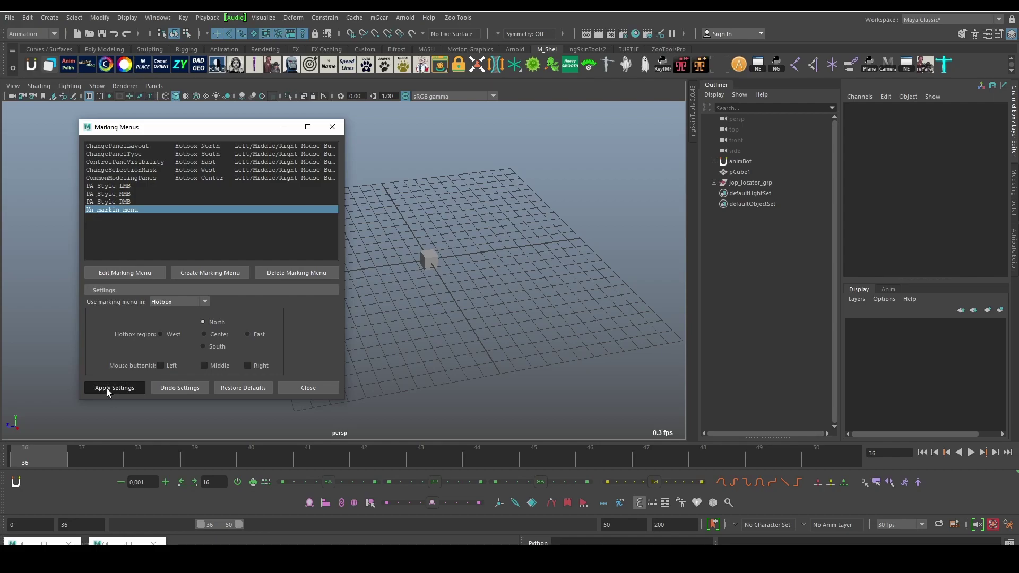
pyautogui.click(213, 275)
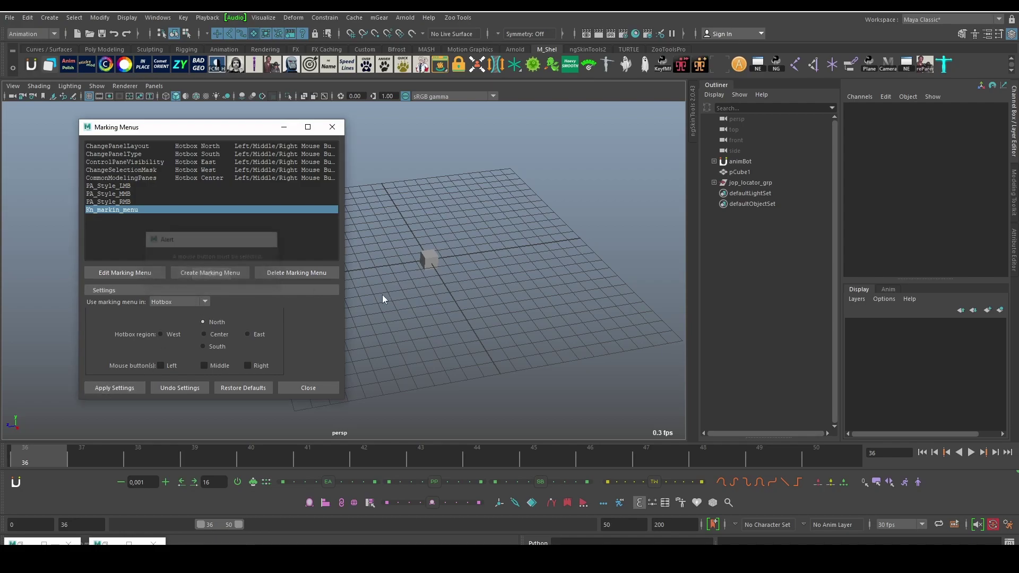
# Test the hotbox again, checking the North and East region menus
pyautogui.press('space')
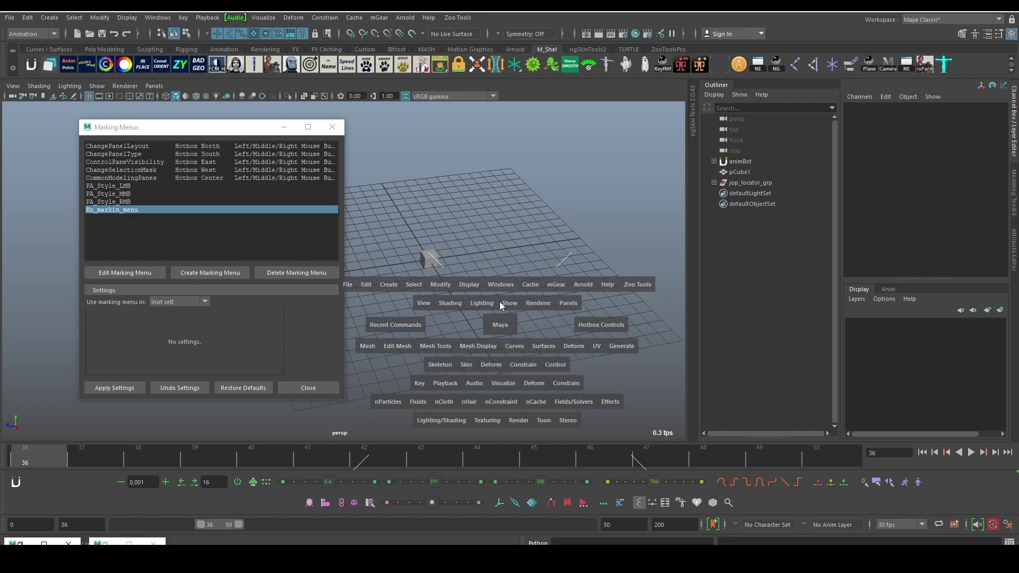
pyautogui.click(501, 241)
pyautogui.click(498, 192)
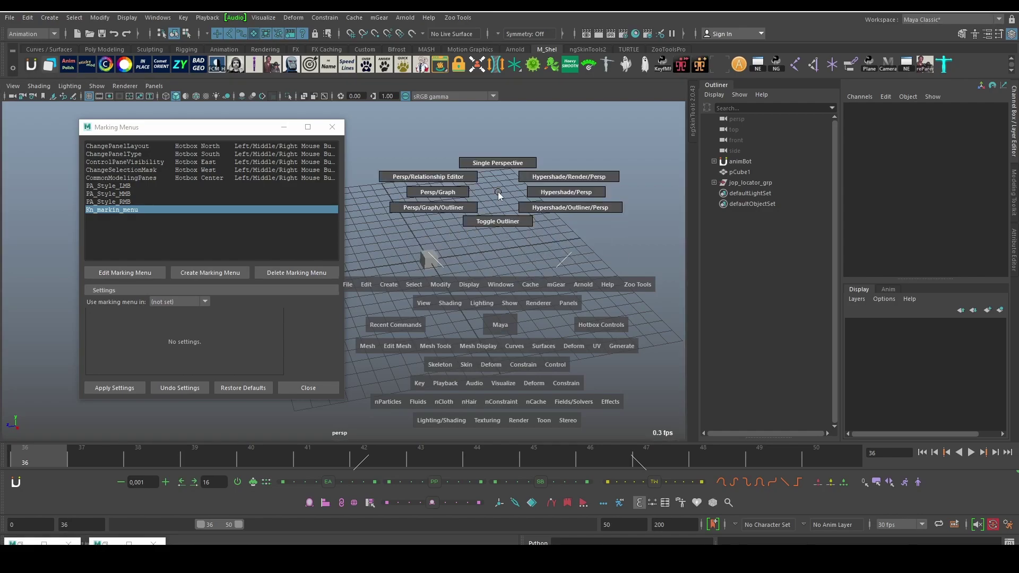
pyautogui.click(499, 191)
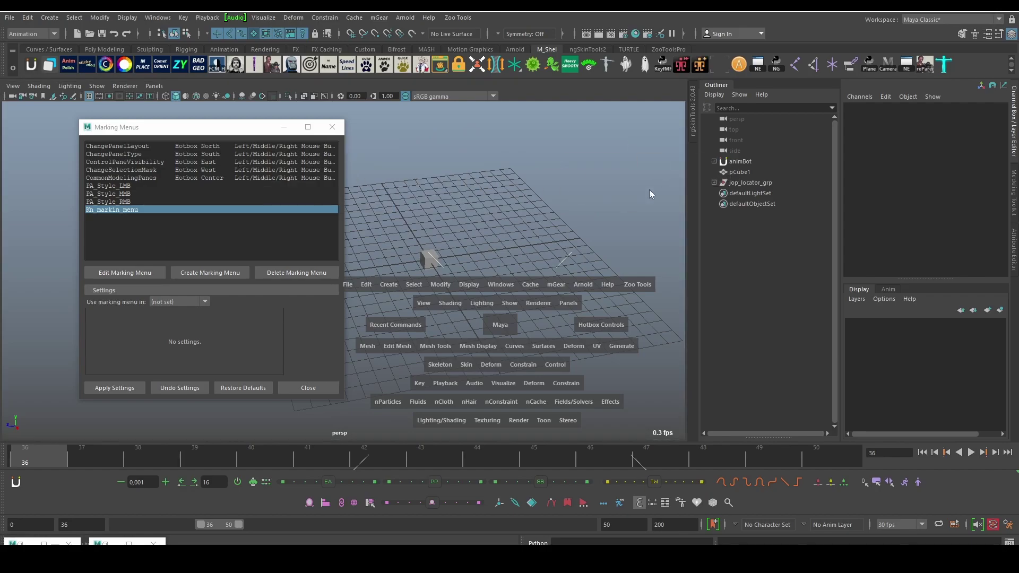
pyautogui.click(806, 339)
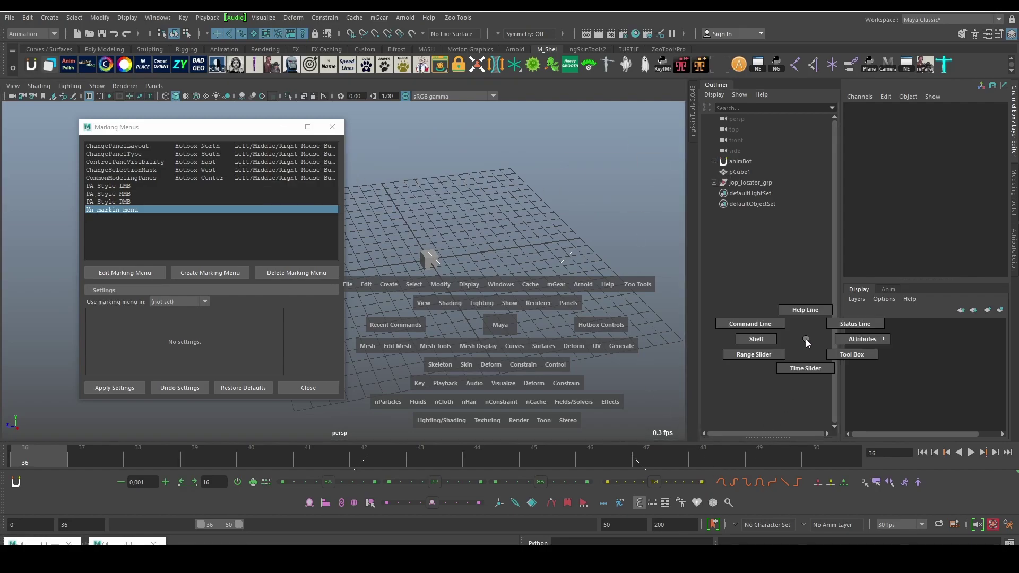
pyautogui.click(473, 130)
pyautogui.press('space')
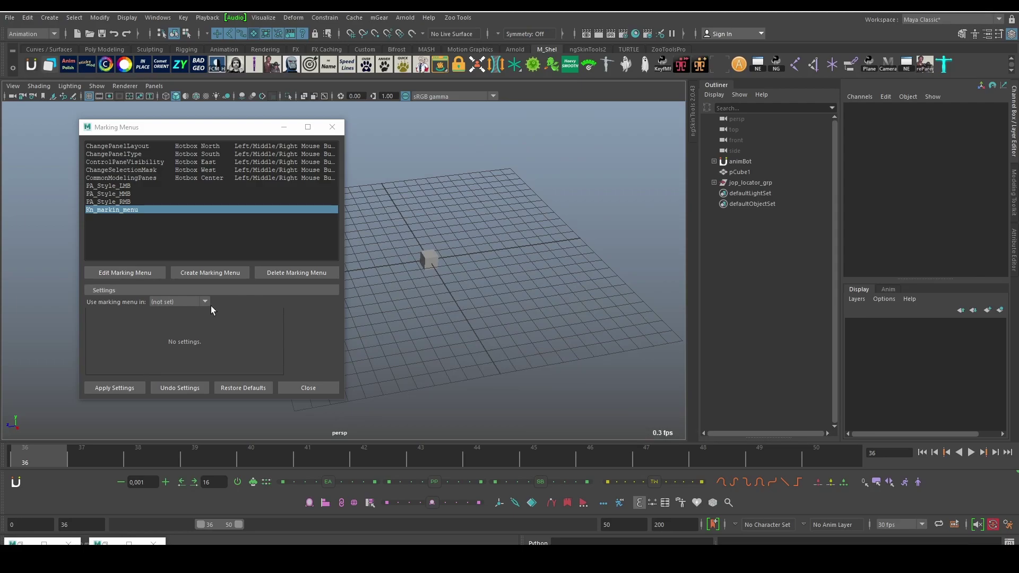
# Try the Hotkey Editor usage option, then return the menu to Hotbox use
pyautogui.click(176, 301)
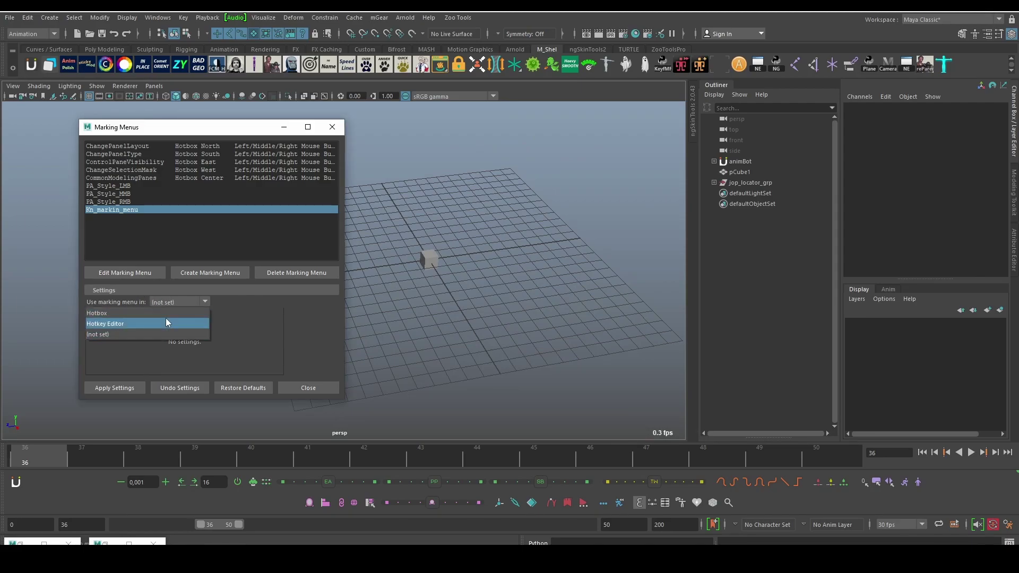
pyautogui.click(166, 323)
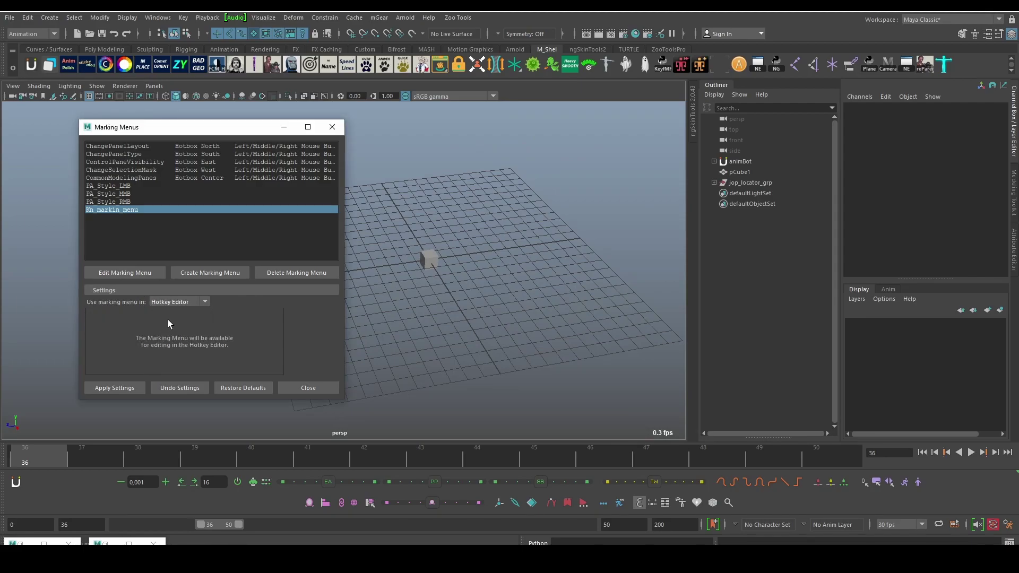
pyautogui.click(180, 299)
pyautogui.click(173, 313)
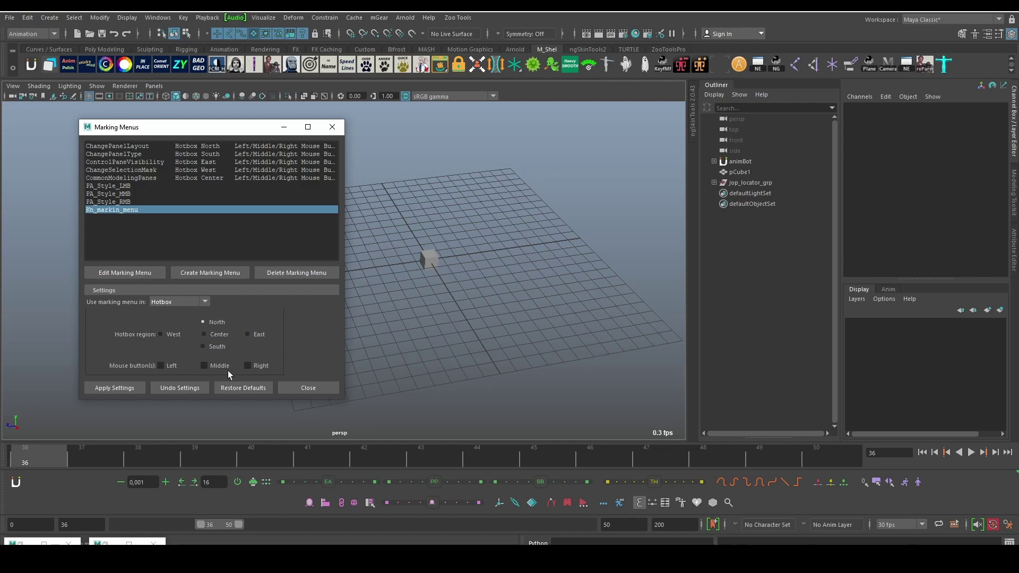
# Apply left-button hotbox settings to Kn_markin_menu, then test its Anim submenu from the hotbox's North region
pyautogui.click(161, 365)
pyautogui.click(125, 388)
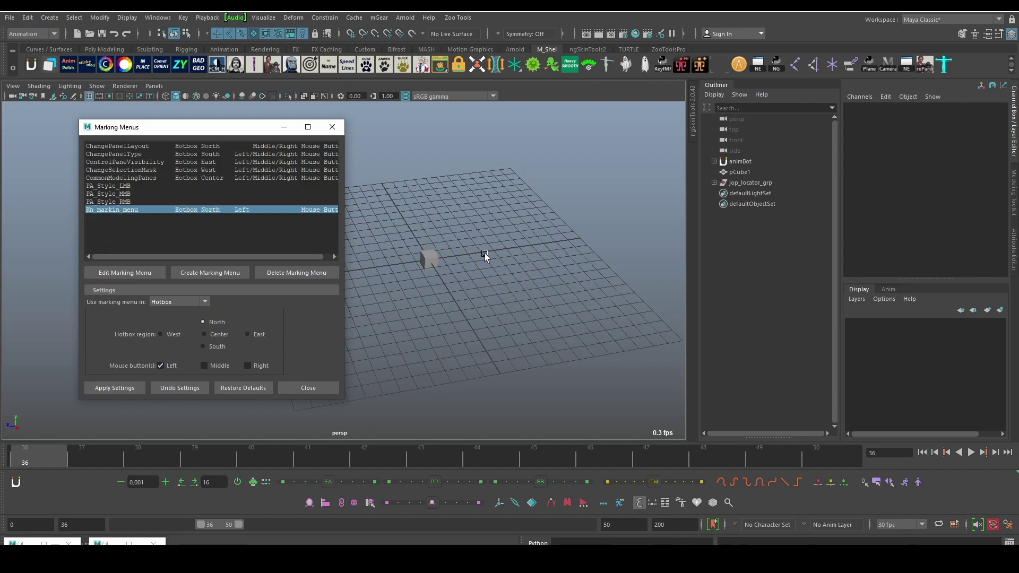
pyautogui.keyDown('alt'); pyautogui.moveTo(486, 254); pyautogui.dragTo(582, 255); pyautogui.keyUp('alt')
pyautogui.press('space')
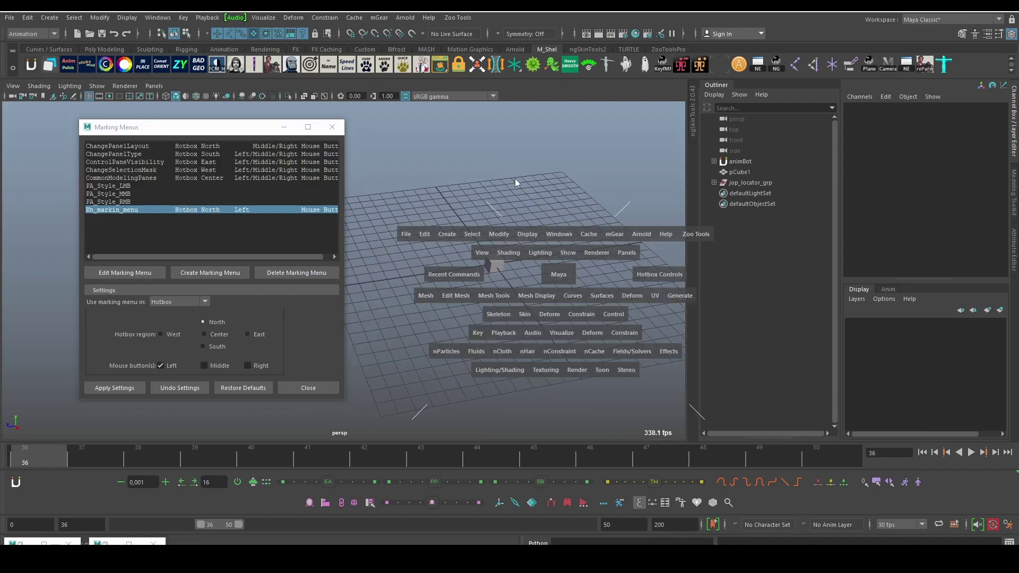
pyautogui.click(539, 125)
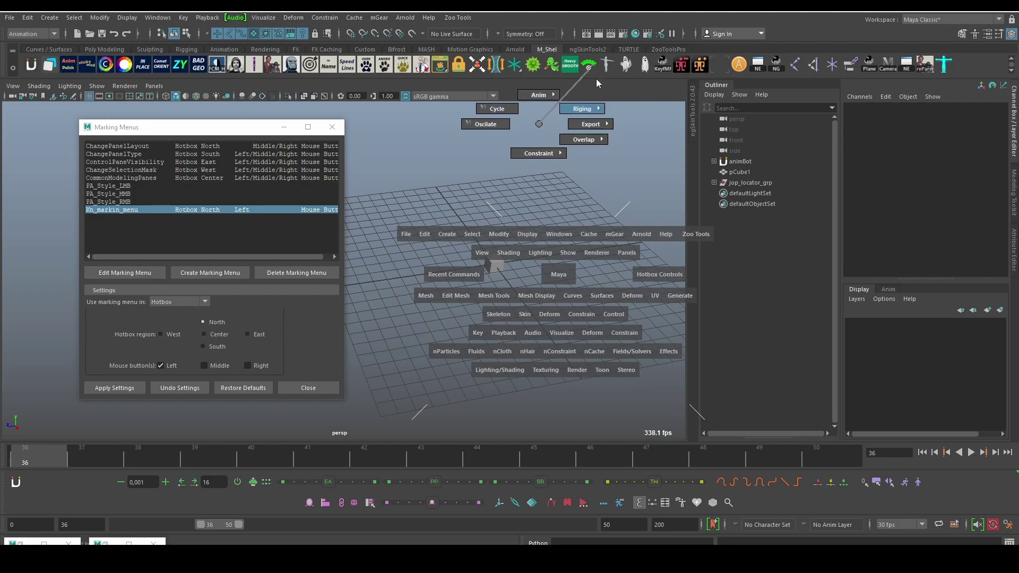
pyautogui.moveTo(539, 127)
pyautogui.mouseDown()
pyautogui.moveTo(603, 37)
pyautogui.moveTo(634, 166)
pyautogui.mouseUp()
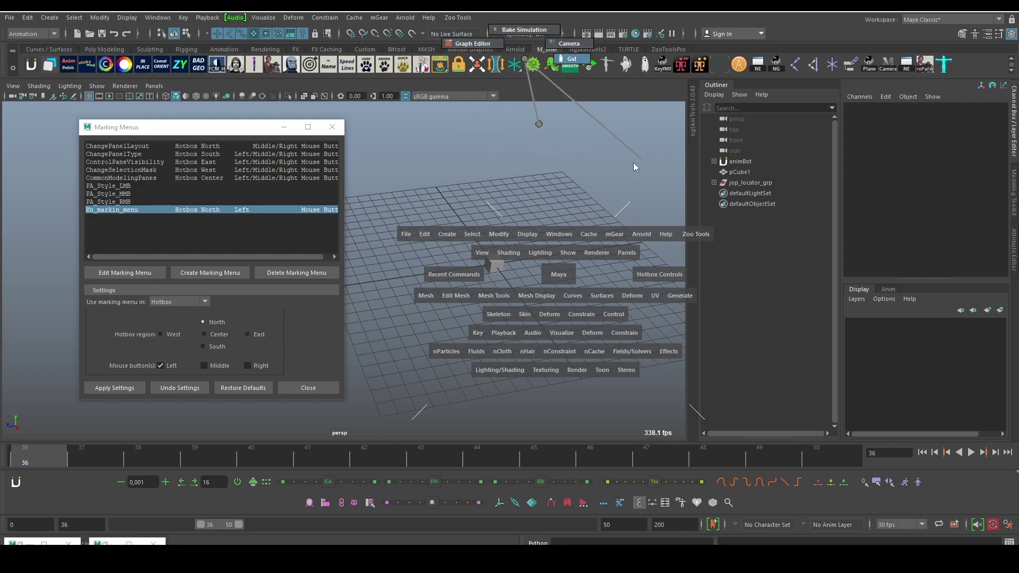
pyautogui.click(542, 123)
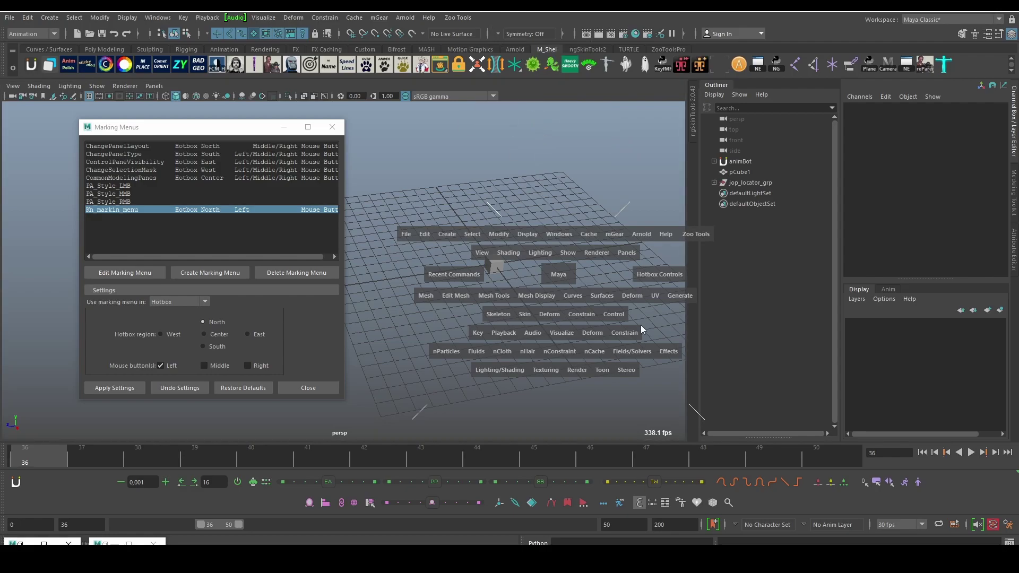
pyautogui.press('space')
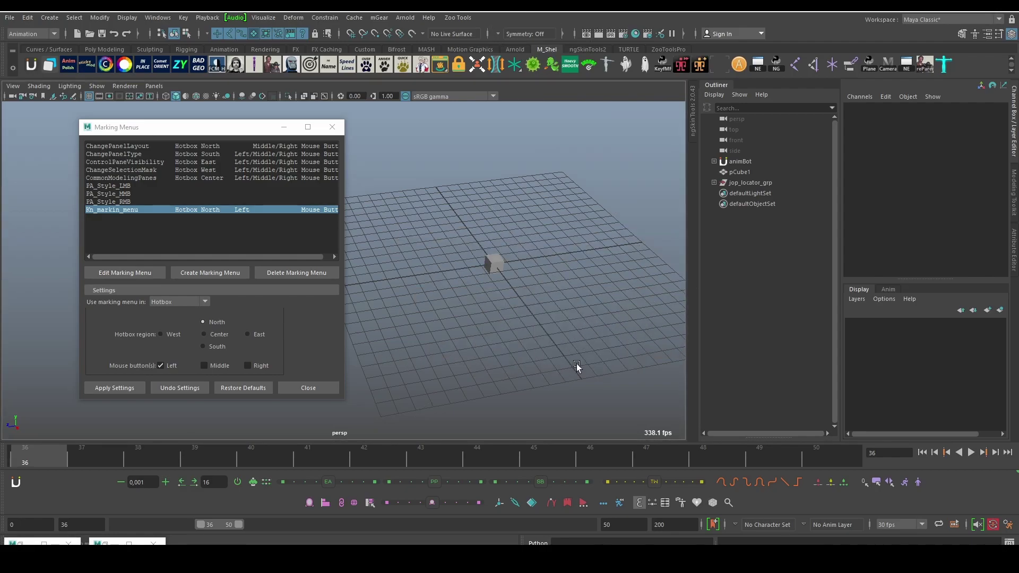
# Turn off the Left trigger, set Kn_markin_menu to use in the Hotkey Editor, apply, and close Marking Menus
pyautogui.click(185, 366)
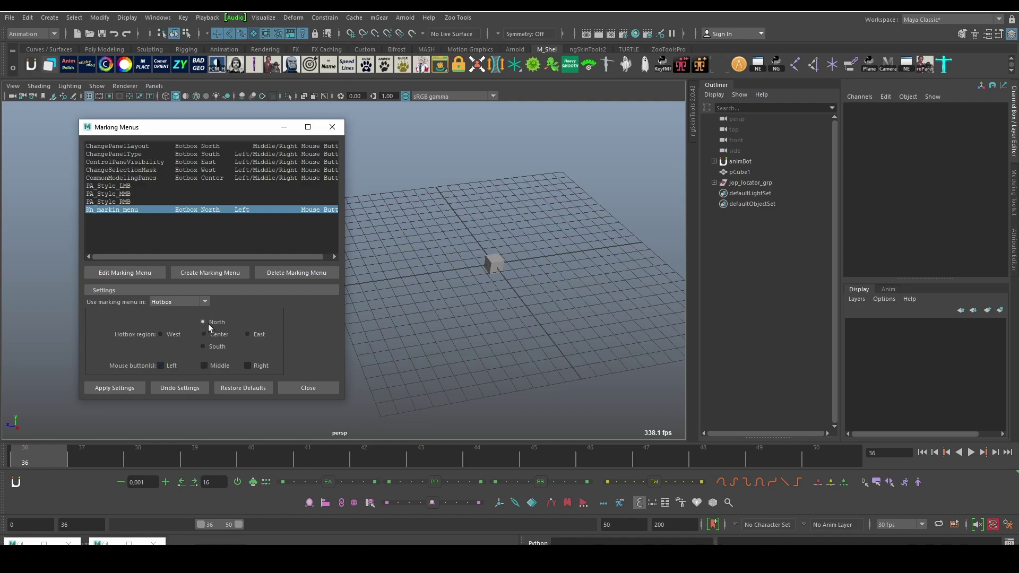
pyautogui.click(169, 304)
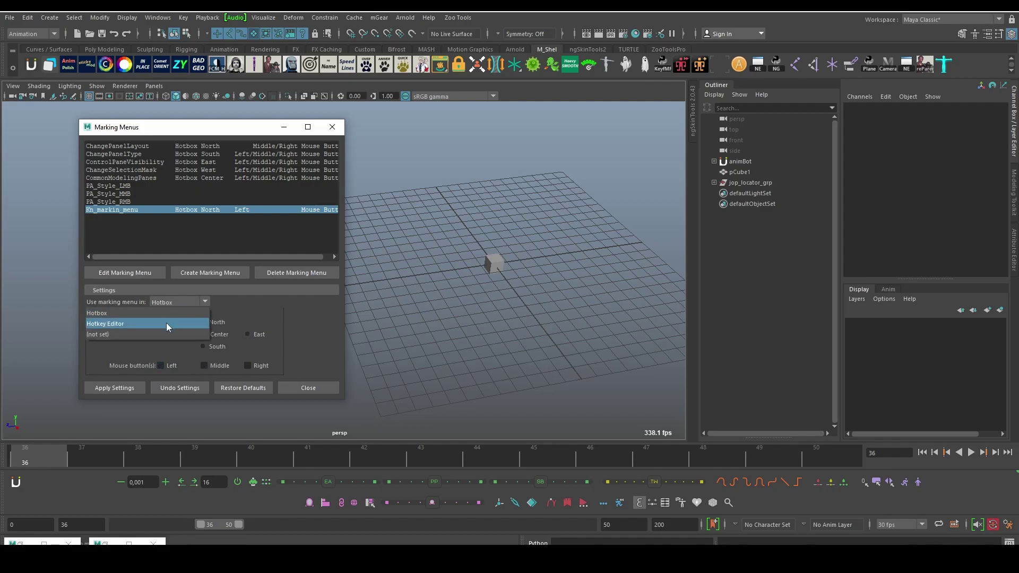
pyautogui.click(166, 323)
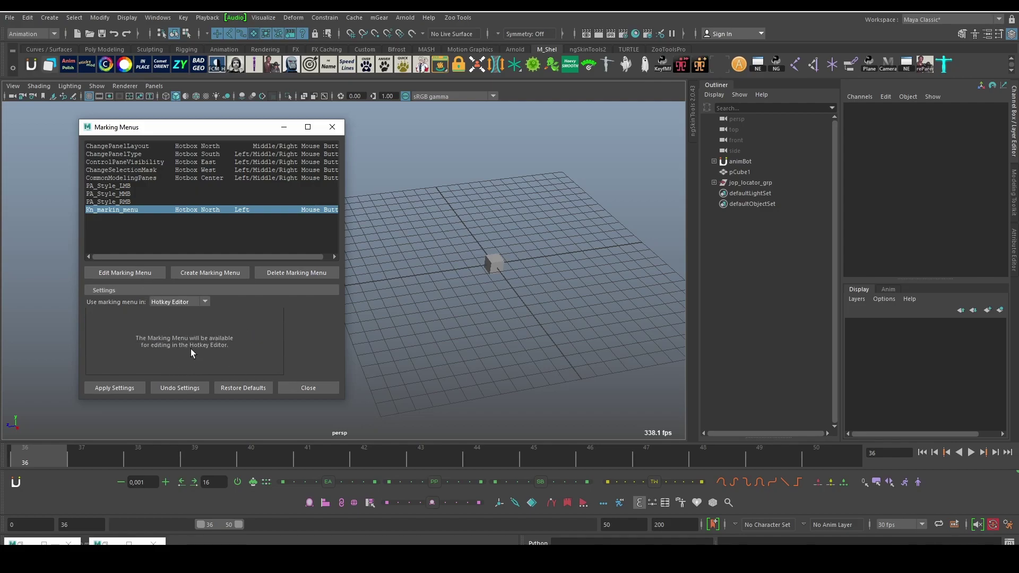
pyautogui.click(133, 388)
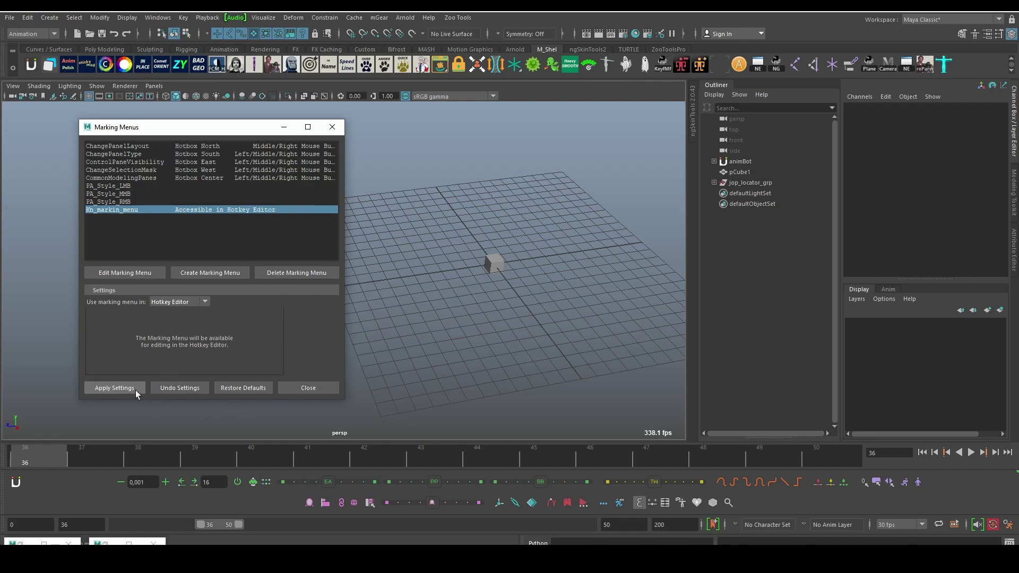
pyautogui.click(340, 131)
pyautogui.click(127, 18)
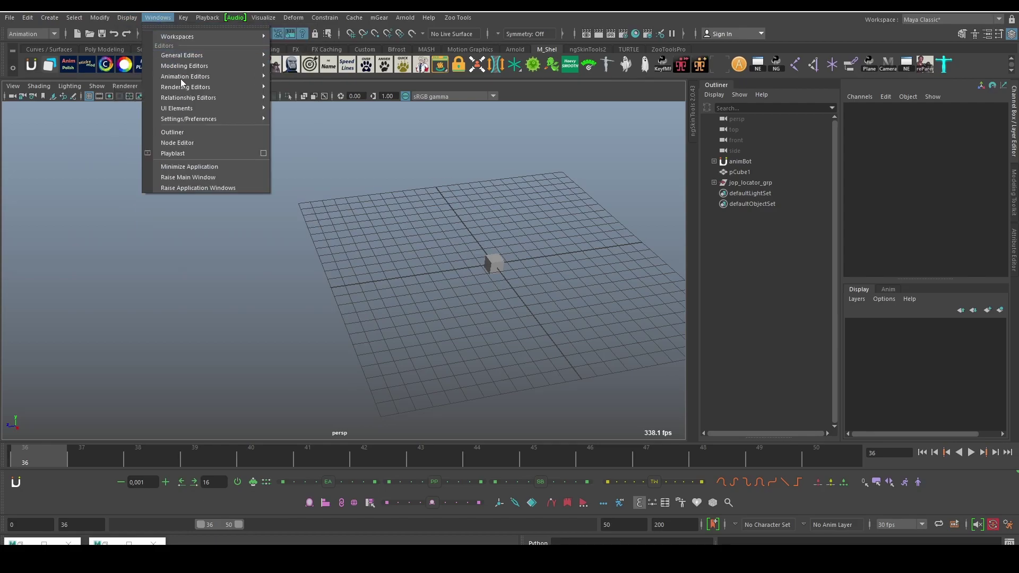
# Open the Hotkey Editor and switch its hotkey categories from Custom Scripts to Other items
pyautogui.moveTo(189, 119)
pyautogui.click(333, 129)
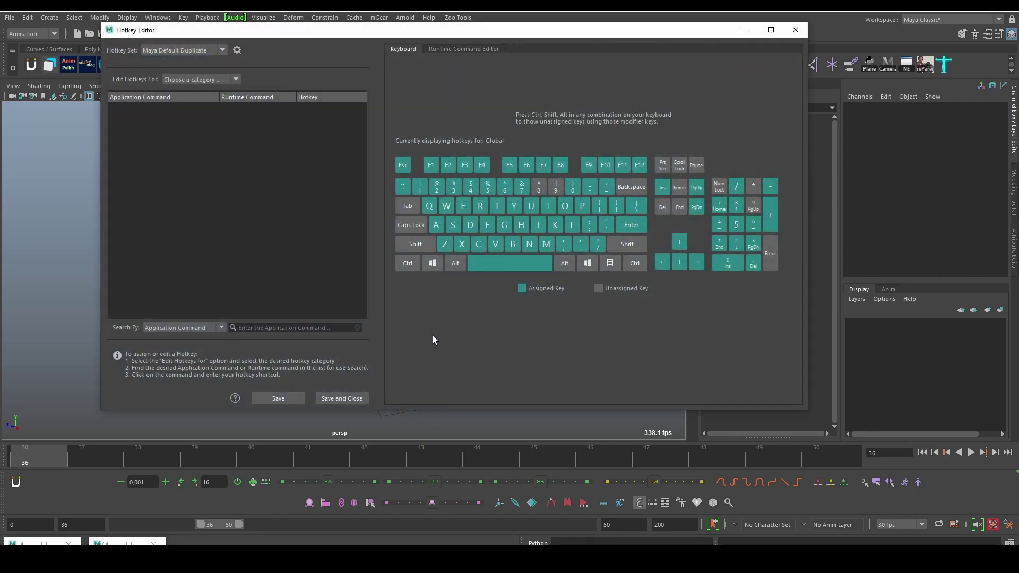
pyautogui.click(220, 81)
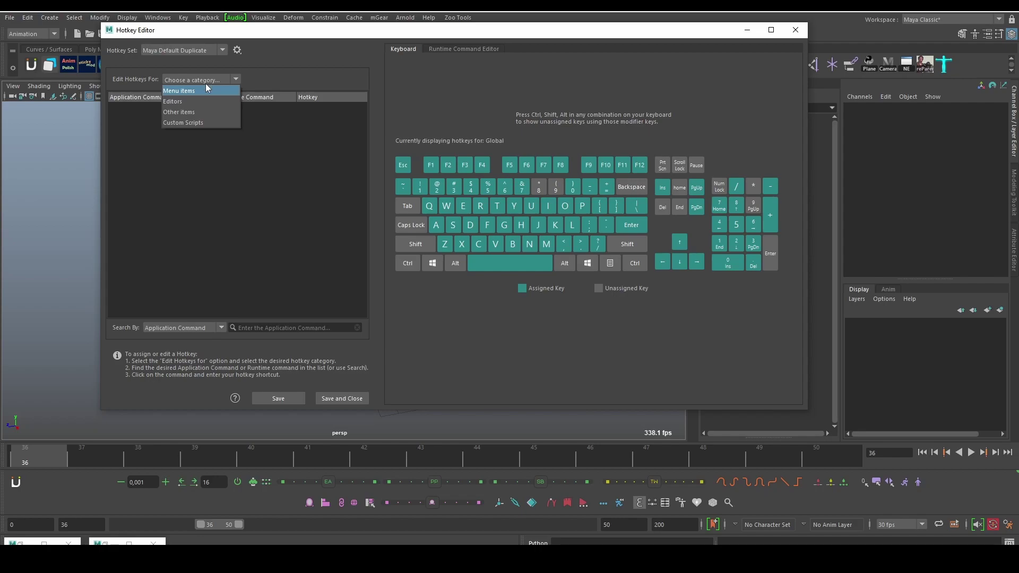
pyautogui.click(200, 124)
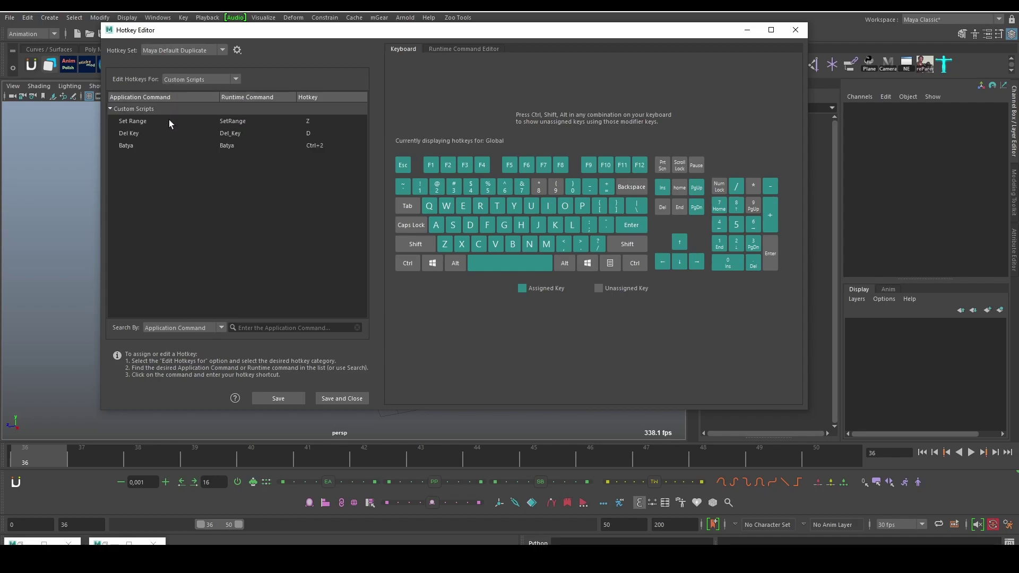
pyautogui.click(205, 83)
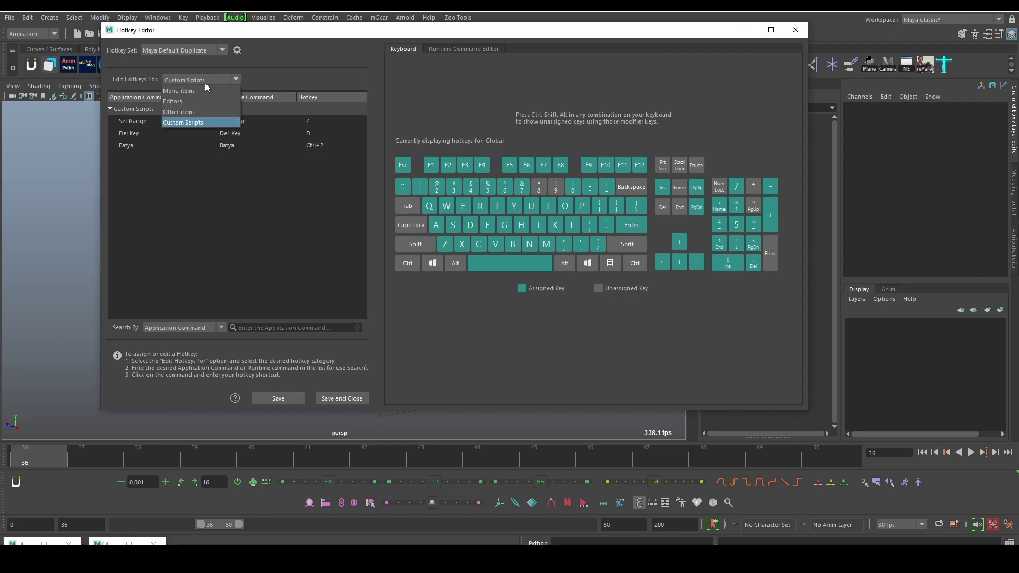
pyautogui.click(205, 110)
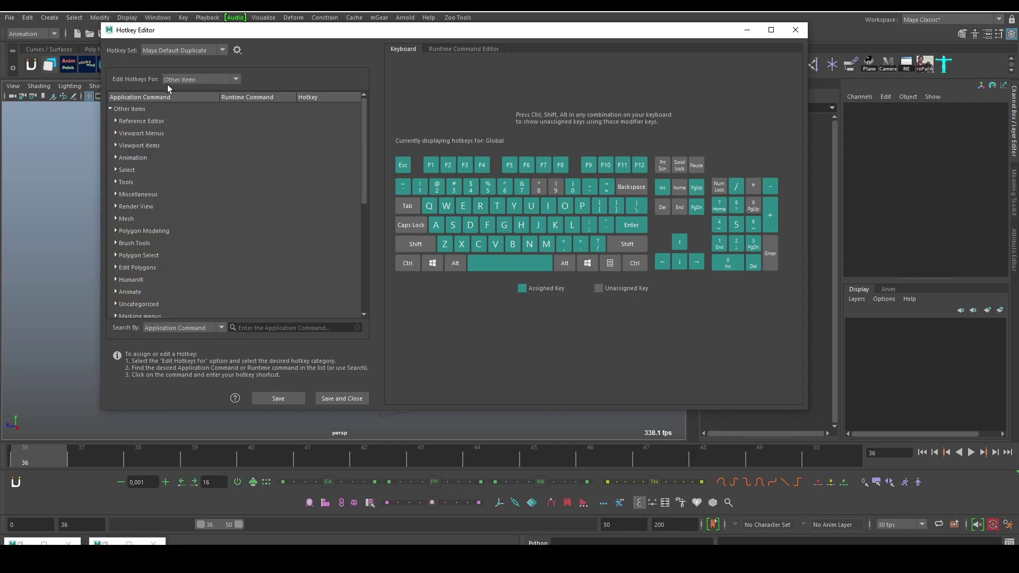
pyautogui.click(209, 80)
pyautogui.click(176, 49)
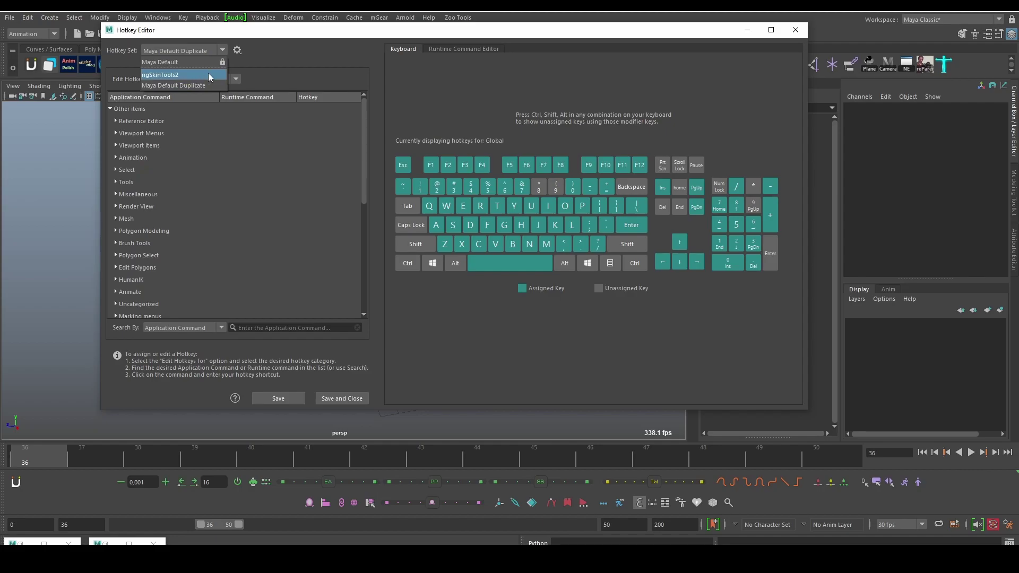
pyautogui.click(332, 71)
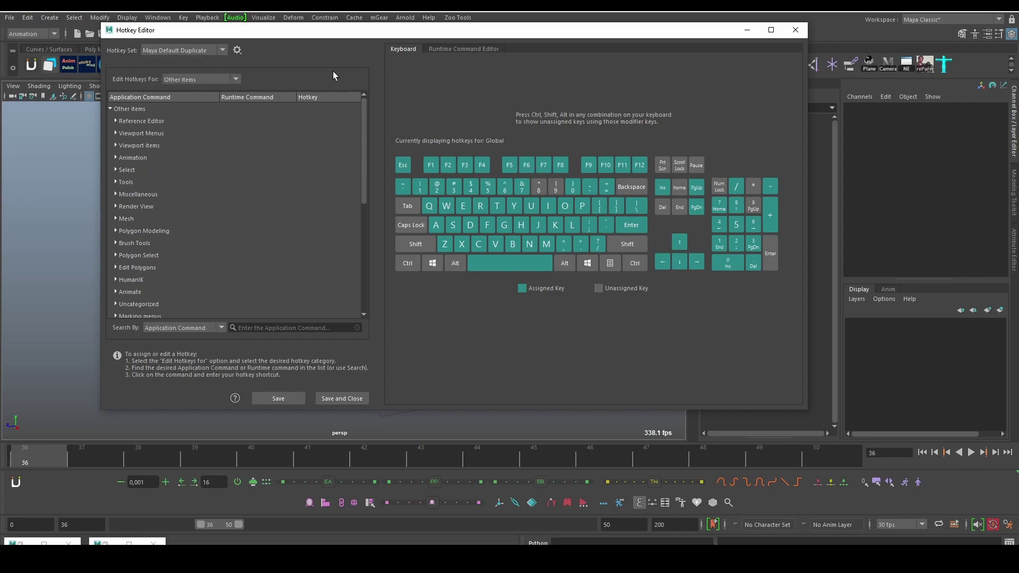
# Browse the Menu items hotkeys and search options, then return to the Other items categories
pyautogui.click(208, 78)
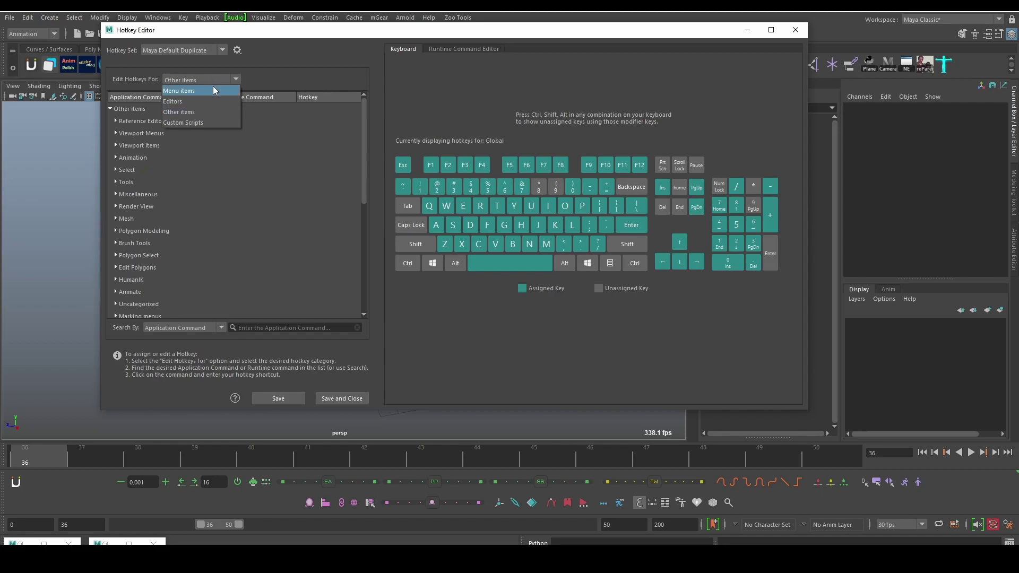
pyautogui.click(214, 89)
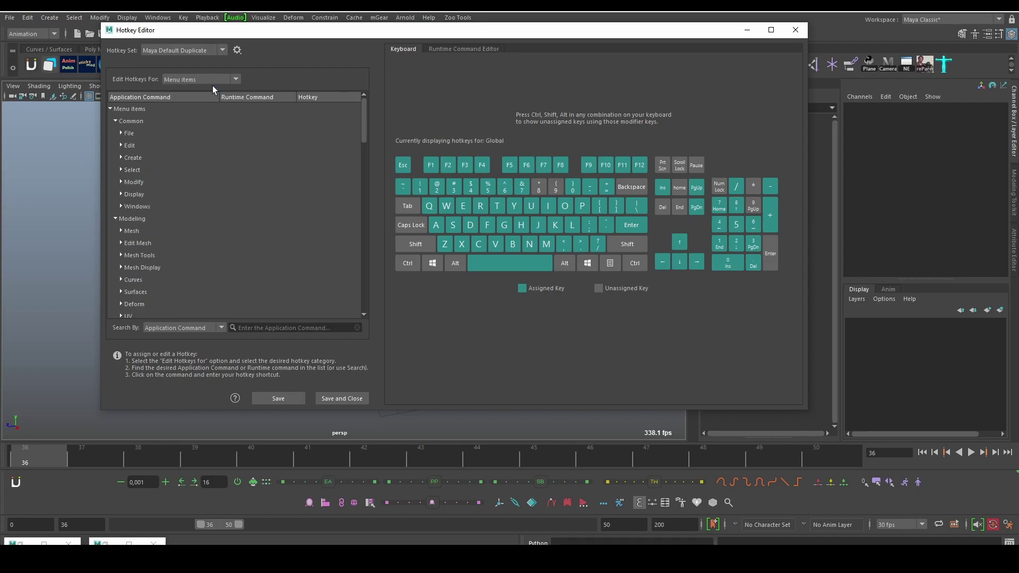
pyautogui.scroll(-5, 236, 289)
pyautogui.scroll(-5, 236, 289)
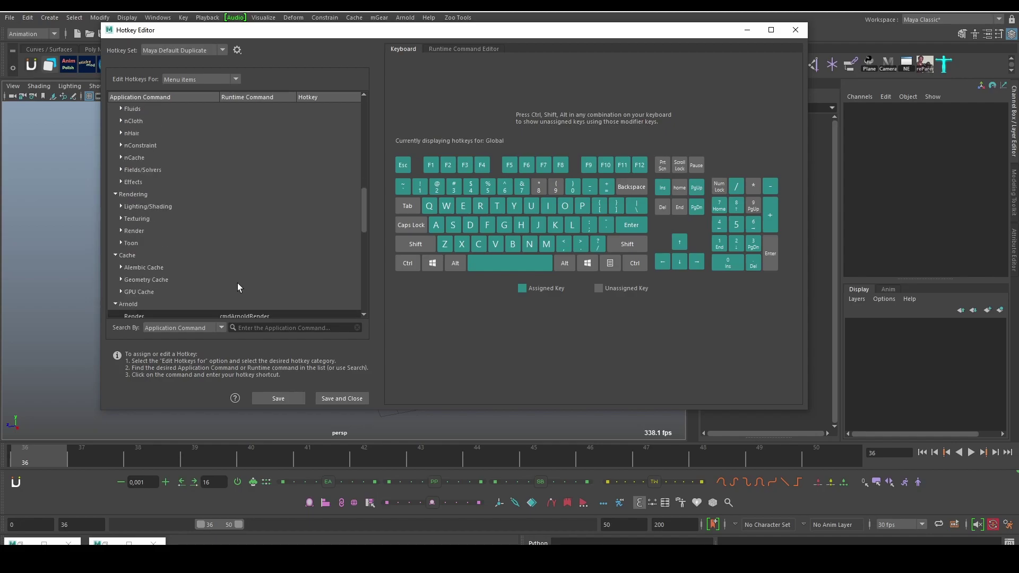
pyautogui.scroll(-10, 237, 284)
pyautogui.click(200, 329)
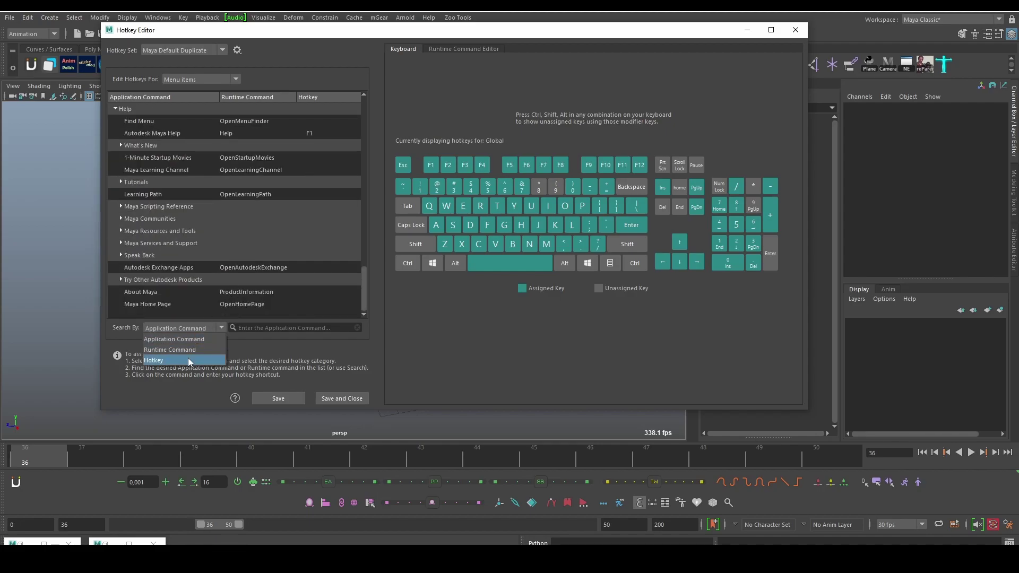
pyautogui.click(286, 365)
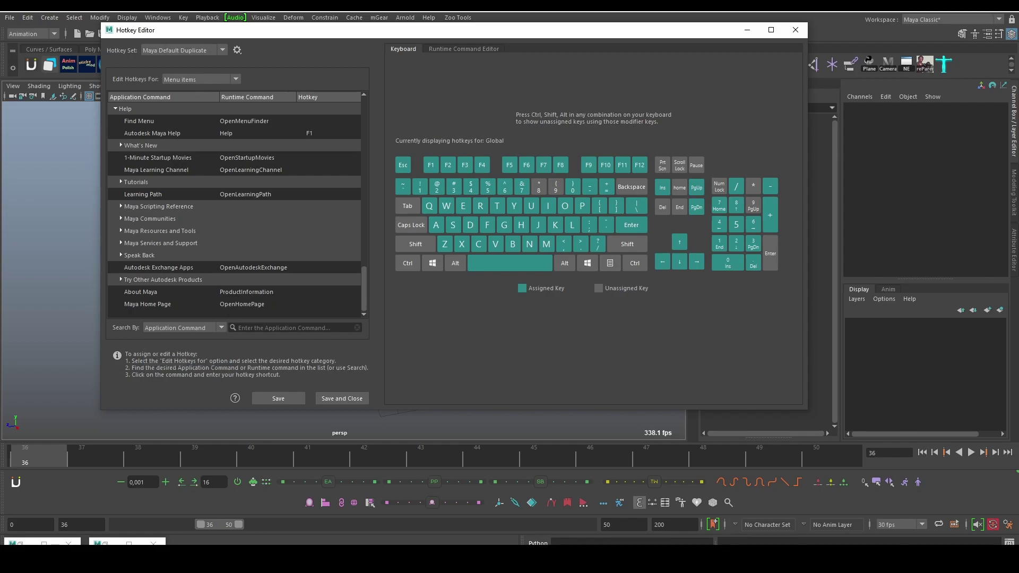
pyautogui.press('Down')
pyautogui.press('Down')
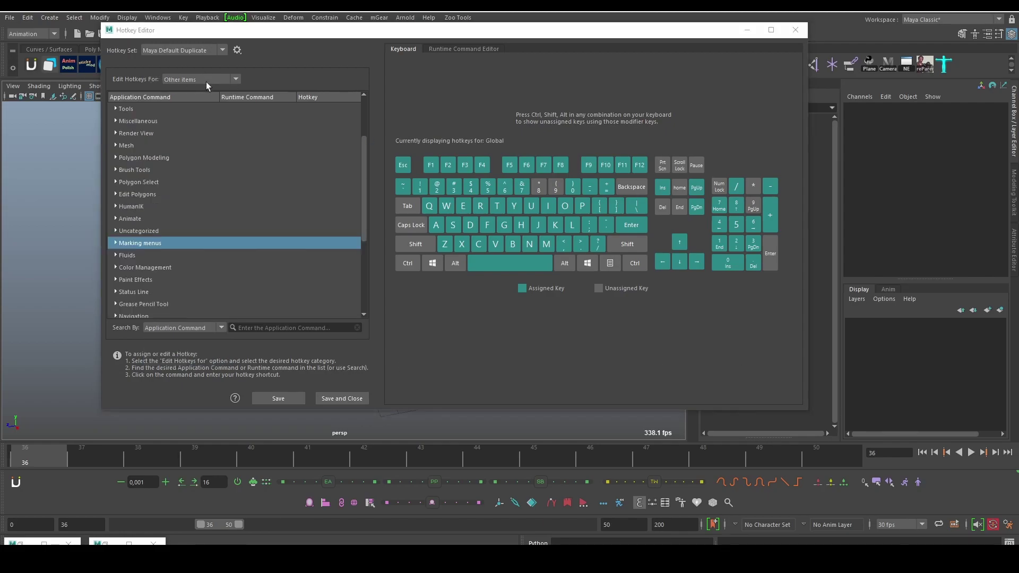
pyautogui.click(206, 82)
pyautogui.click(210, 74)
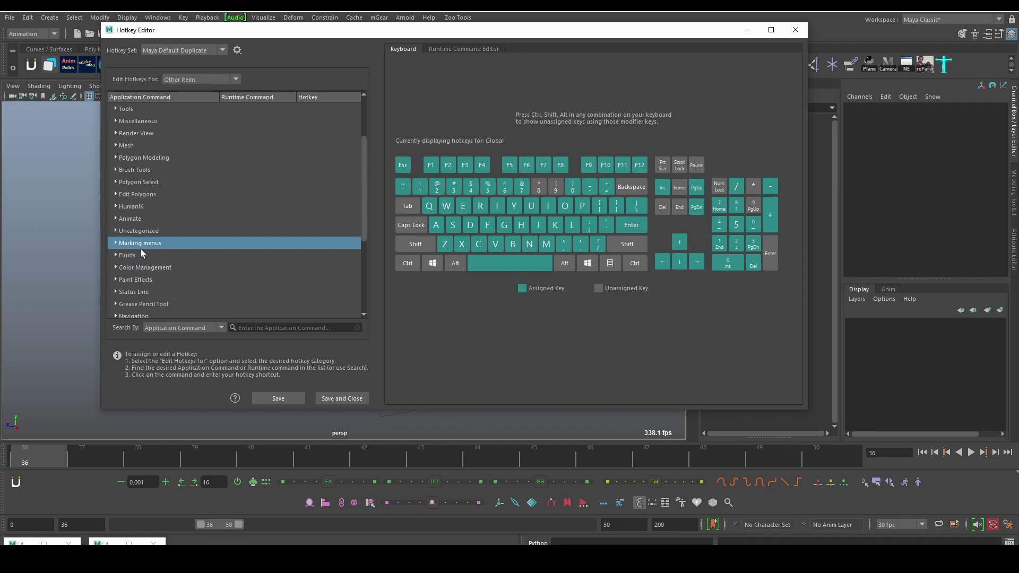
# Inspect the Marking menus category, collapse it, and scroll down to User Marking Menus
pyautogui.click(116, 242)
pyautogui.scroll(-4, 116, 244)
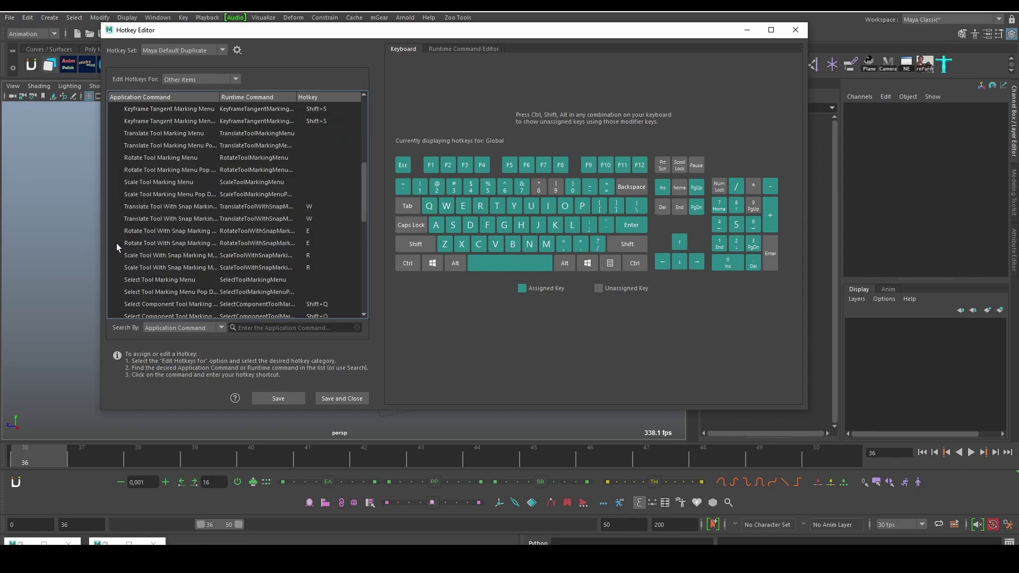
pyautogui.scroll(-2, 116, 244)
pyautogui.scroll(-1, 116, 243)
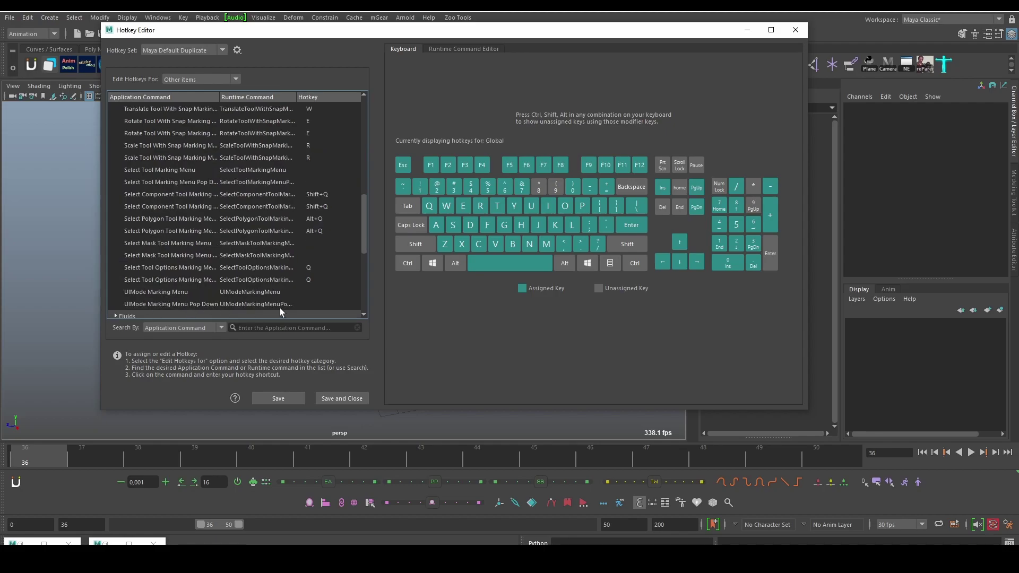
pyautogui.scroll(1, 242, 294)
pyautogui.scroll(5, 222, 270)
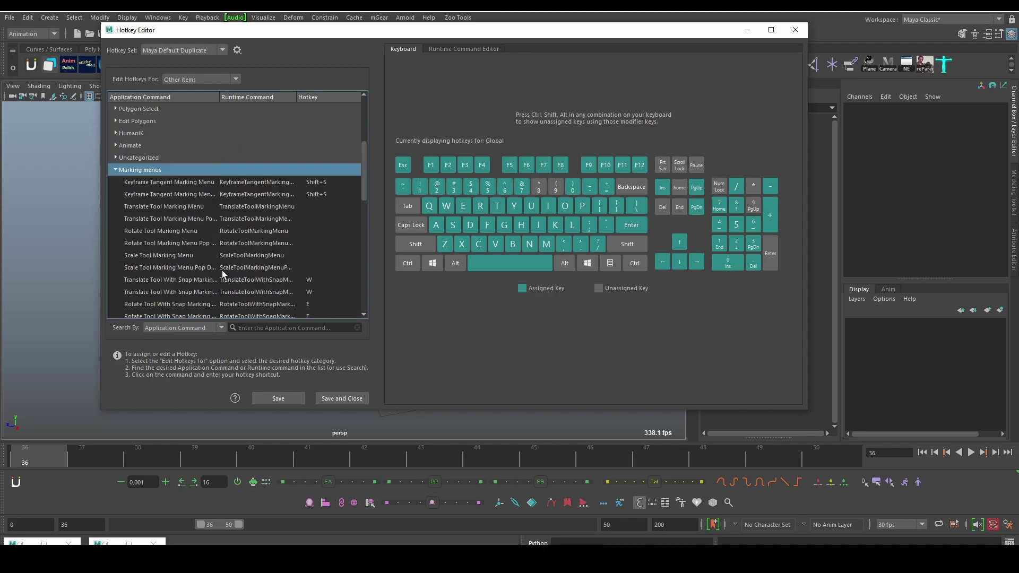
pyautogui.scroll(-2, 188, 241)
pyautogui.scroll(-2, 188, 241)
pyautogui.scroll(-2, 188, 241)
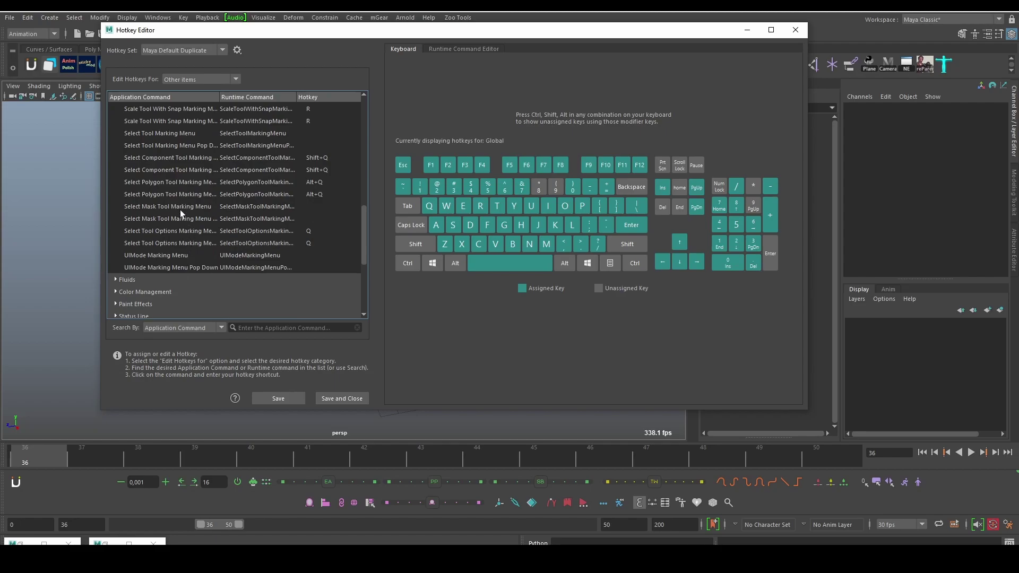
pyautogui.scroll(2, 180, 218)
pyautogui.scroll(3, 180, 225)
pyautogui.scroll(-4, 183, 230)
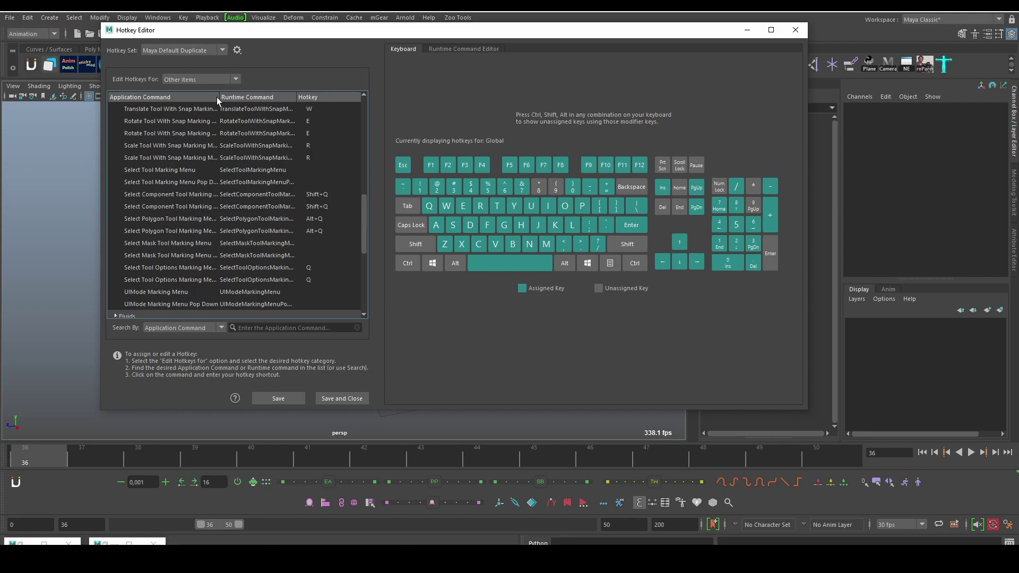
pyautogui.scroll(1, 181, 258)
pyautogui.scroll(3, 181, 258)
pyautogui.click(115, 243)
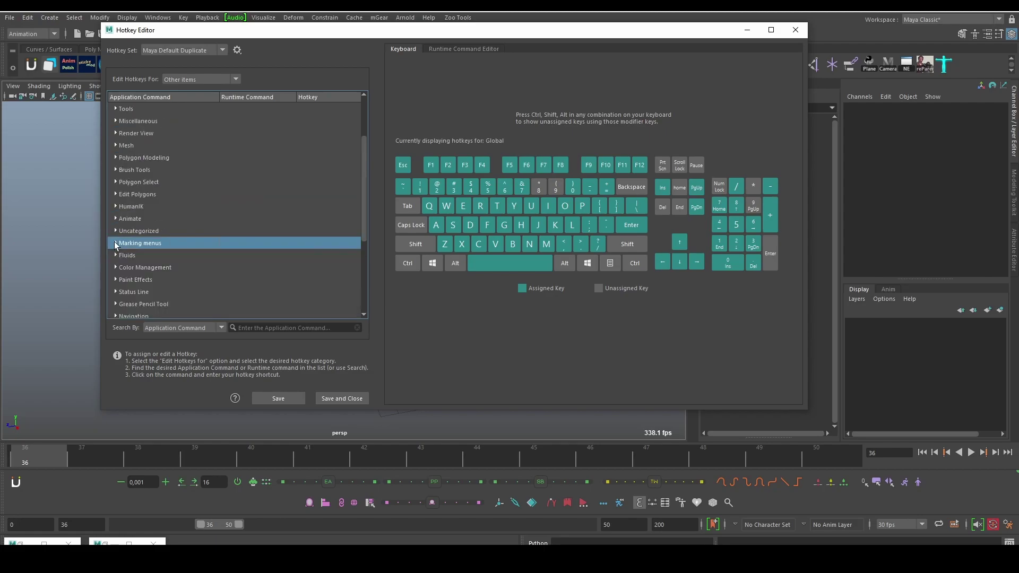
pyautogui.scroll(-2, 182, 224)
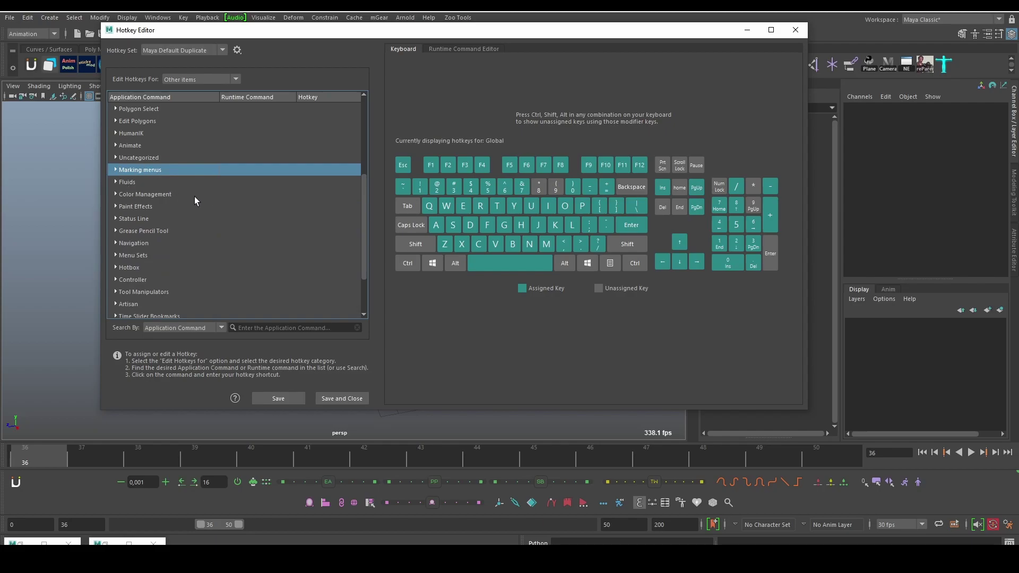
pyautogui.scroll(-2, 187, 271)
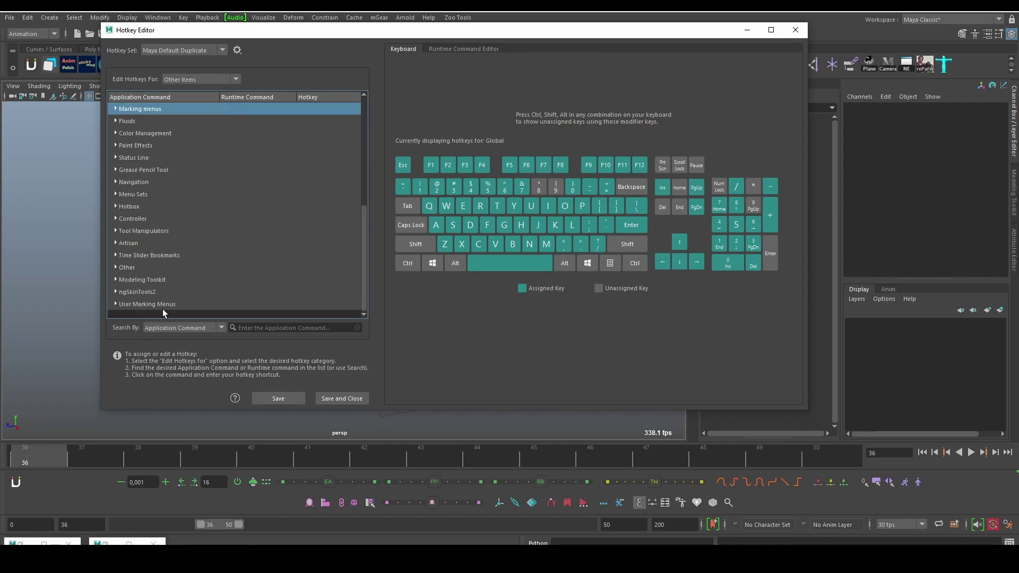
# Under User Marking Menus, assign Alt+Q to Kn Markin Menu Press and Release, overriding and saving
pyautogui.click(116, 304)
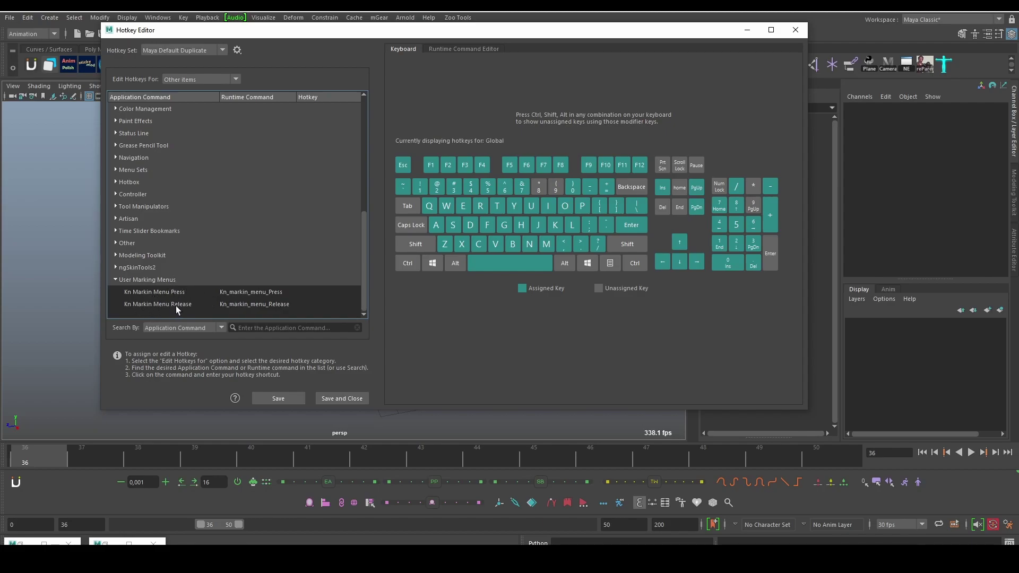
pyautogui.click(329, 291)
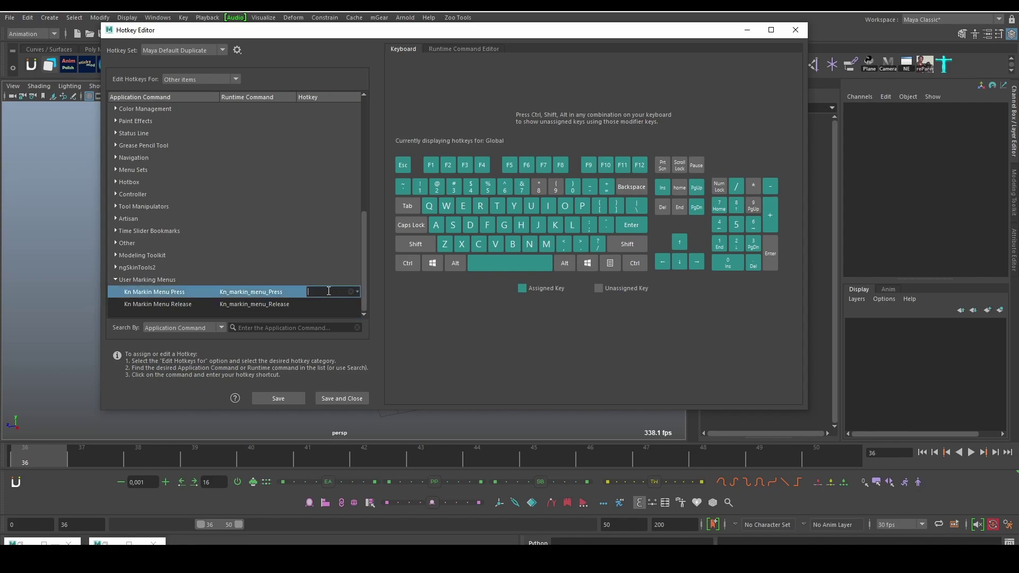
pyautogui.hotkey('alt', 'q')
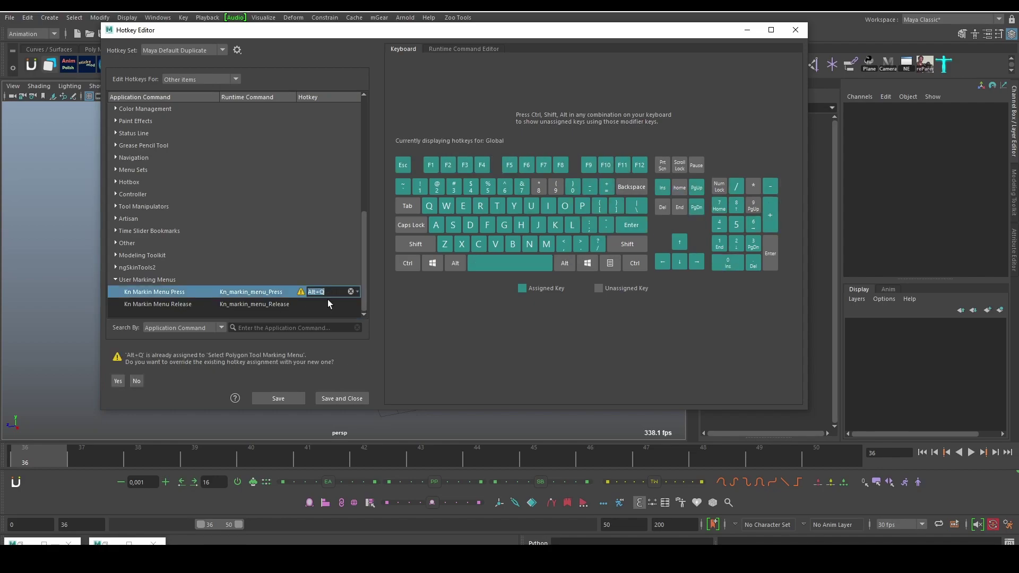
pyautogui.click(329, 302)
pyautogui.hotkey('alt', 'q')
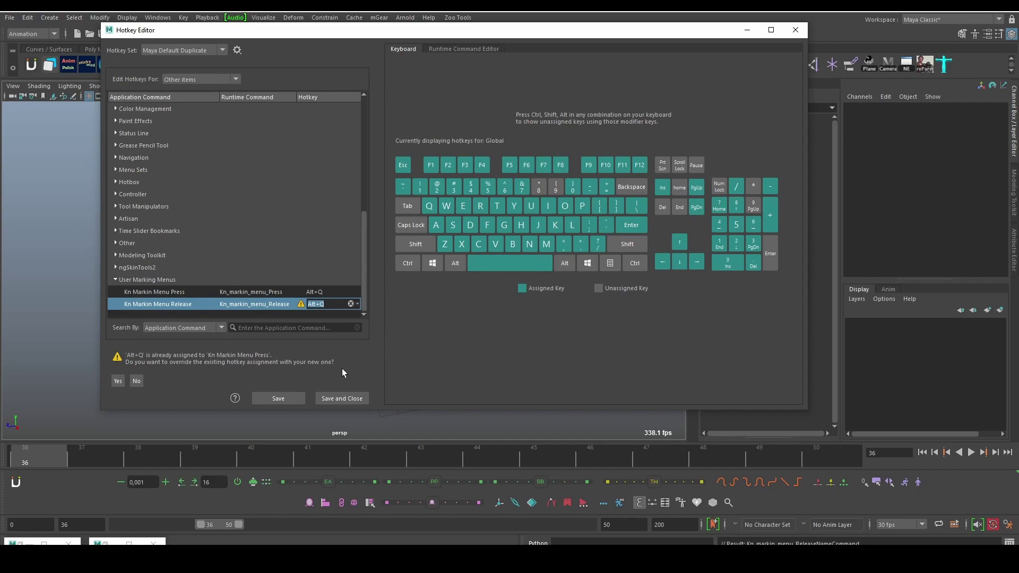
pyautogui.click(123, 380)
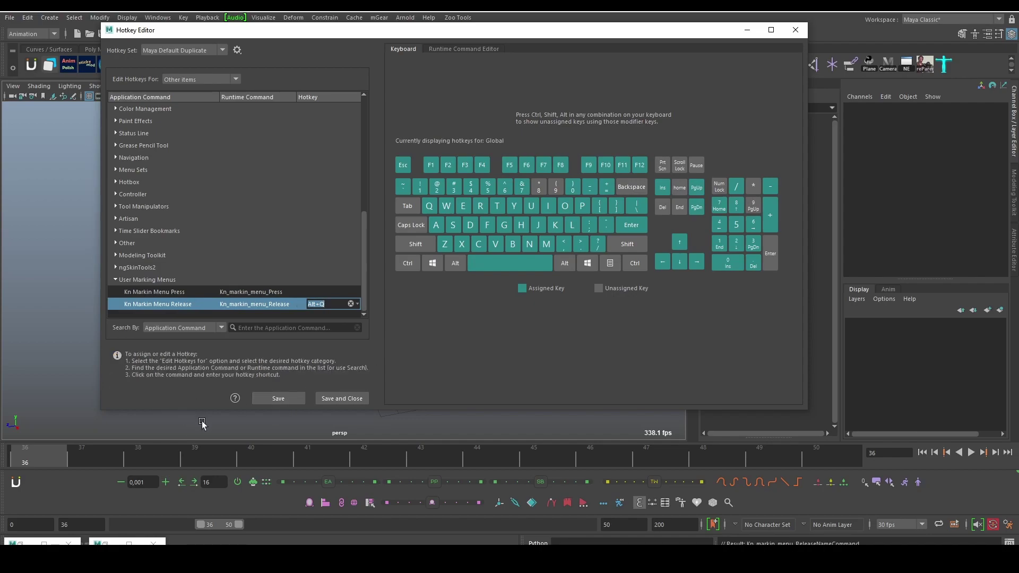
pyautogui.click(285, 398)
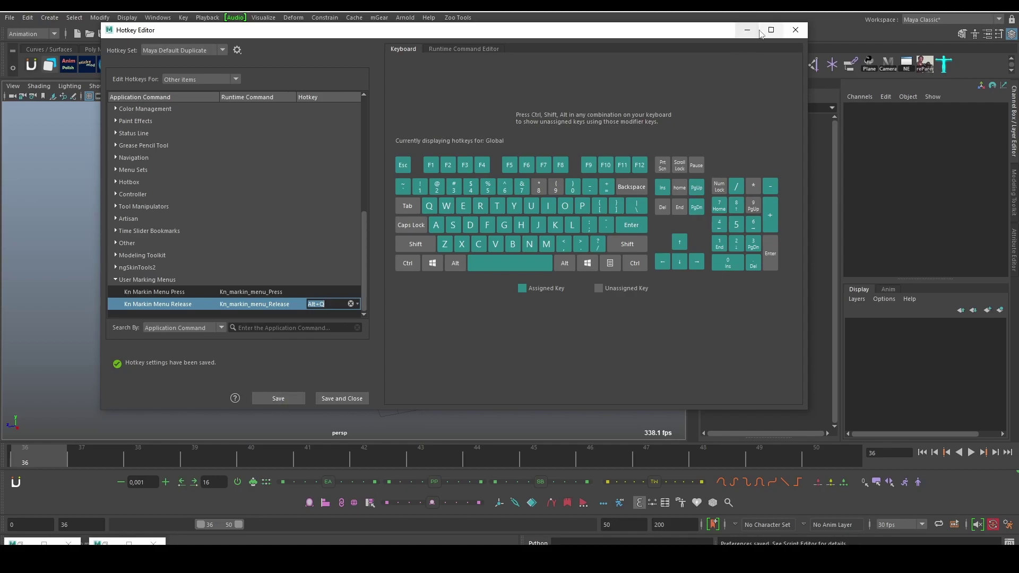
pyautogui.click(795, 29)
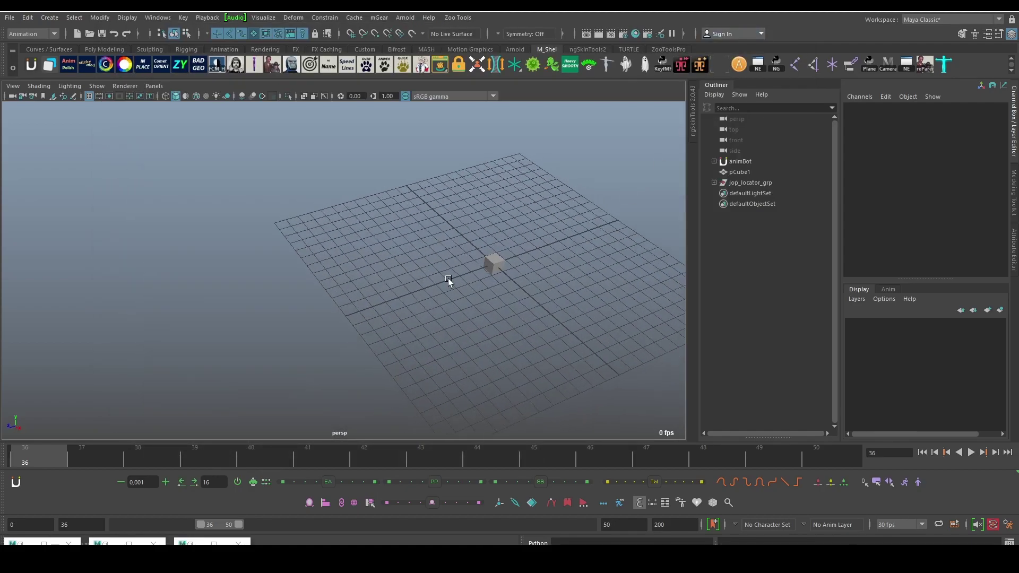
# Select pCube1, then save the Alt+Q hotkey settings again and close the Hotkey Editor
pyautogui.moveTo(598, 304)
pyautogui.keyDown('alt'); pyautogui.mouseDown()
pyautogui.moveTo(508, 298)
pyautogui.moveTo(473, 329)
pyautogui.moveTo(461, 304)
pyautogui.moveTo(420, 316)
pyautogui.moveTo(346, 279)
pyautogui.moveTo(430, 295)
pyautogui.moveTo(382, 278)
pyautogui.moveTo(353, 238)
pyautogui.mouseUp(); pyautogui.keyUp('alt')
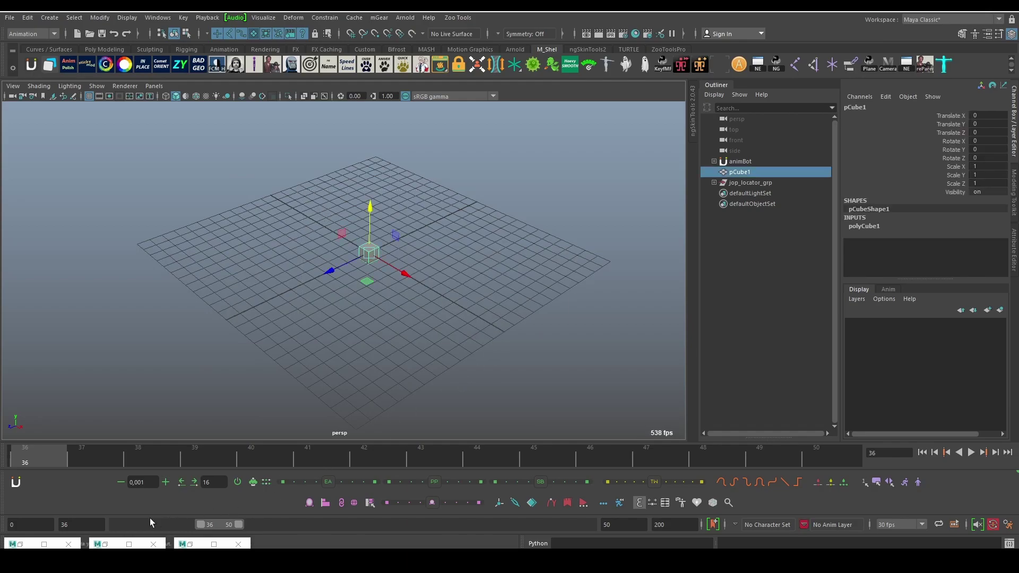
pyautogui.click(193, 542)
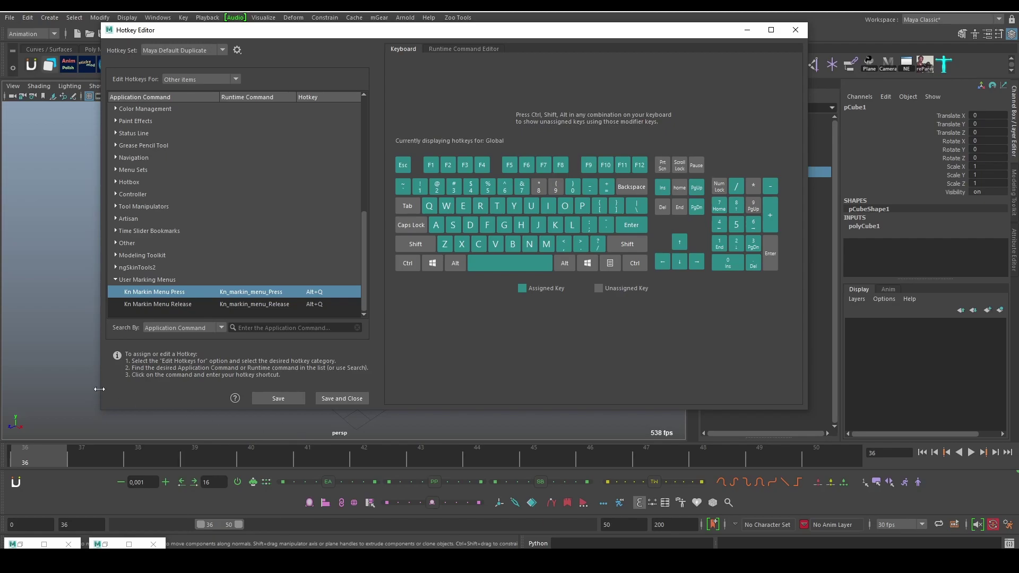
pyautogui.click(270, 398)
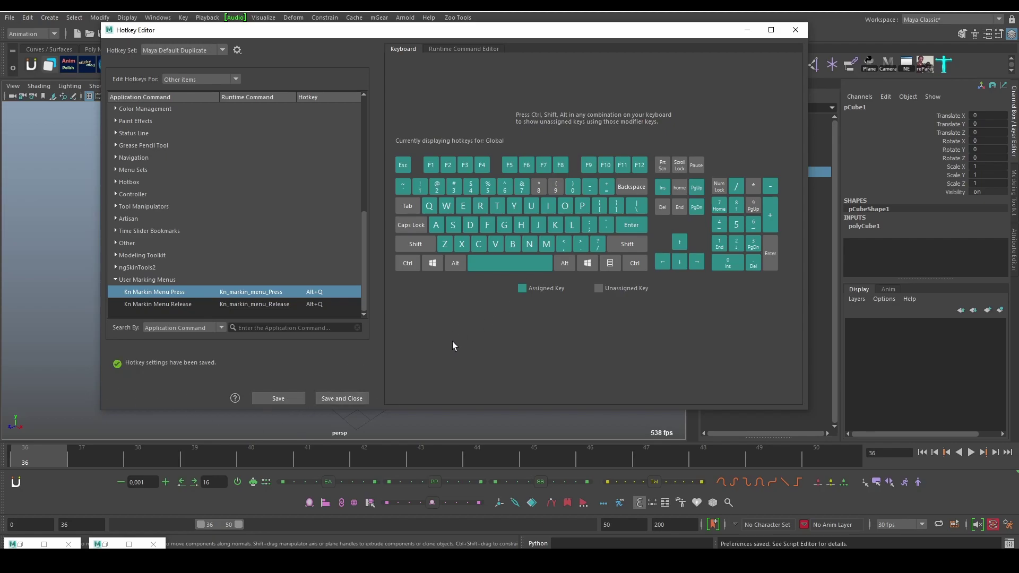
pyautogui.click(795, 30)
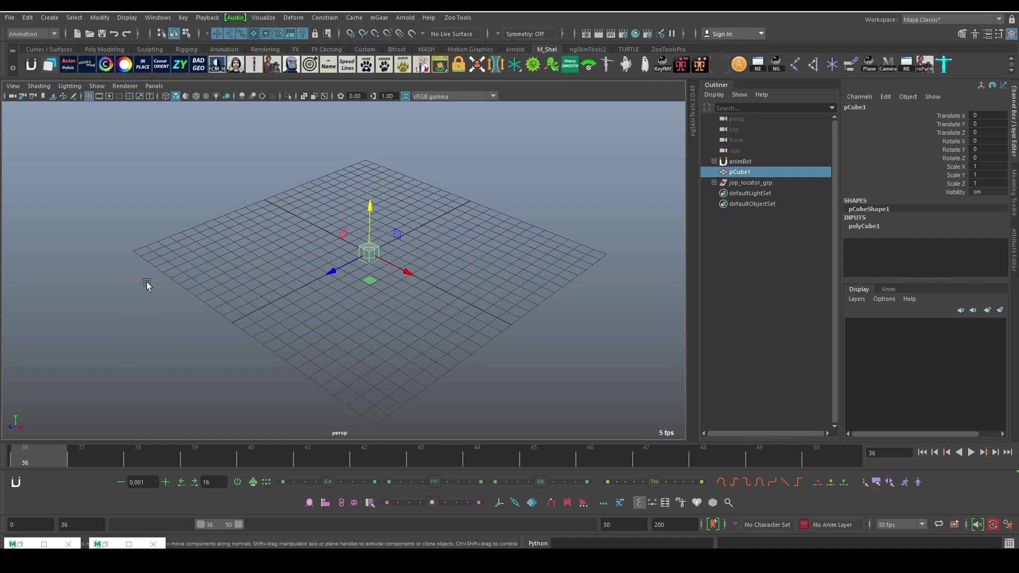
# Use the custom marking menu's Anim > Set Key to key all of pCube1's channels
pyautogui.press('F1')
pyautogui.press('q')
pyautogui.press('F1')
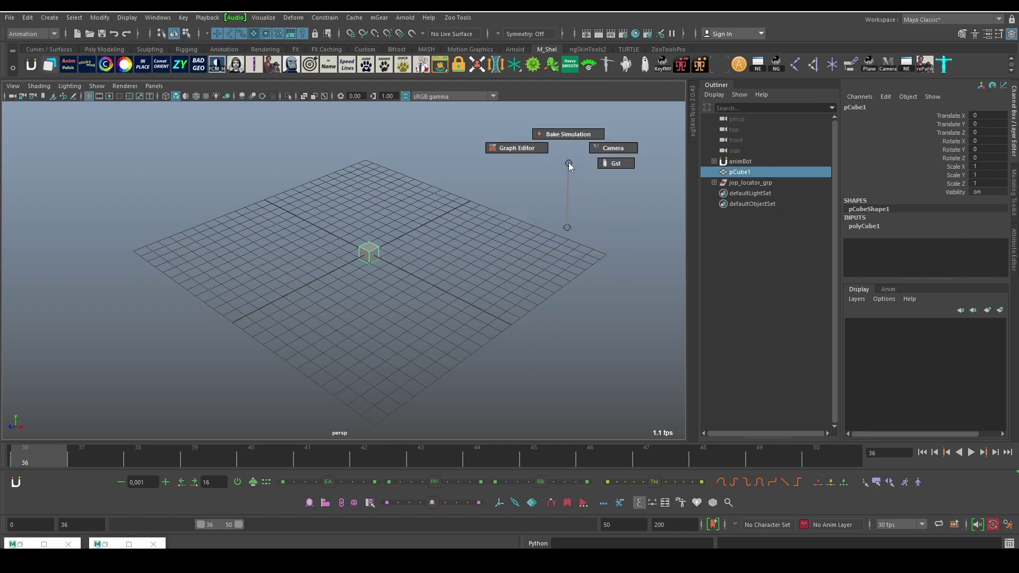
pyautogui.click(573, 183)
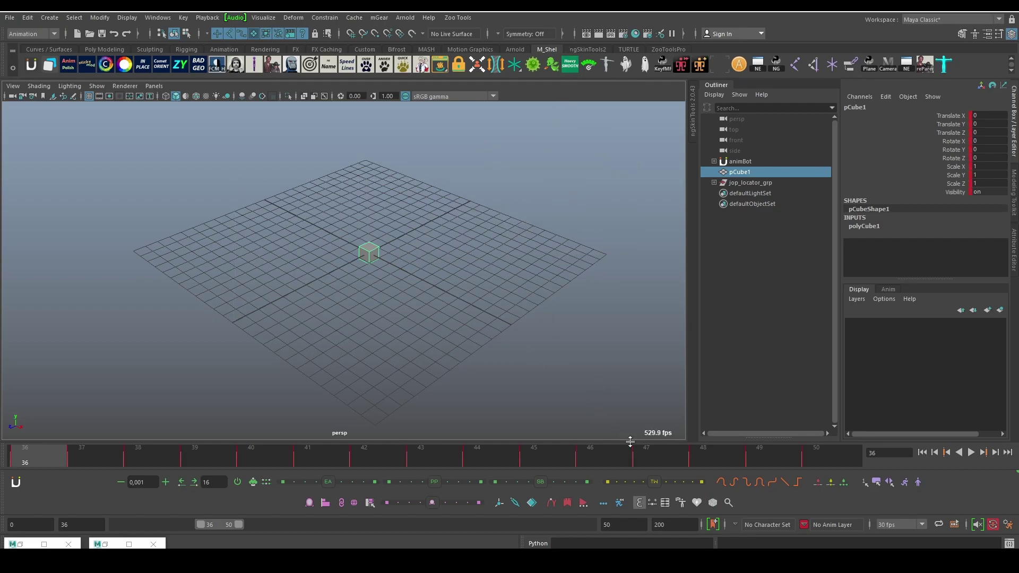
# Launch the reParent Pro v2.5.1 tool from the custom marking menu
pyautogui.keyDown('alt'); pyautogui.moveTo(316, 306); pyautogui.dragTo(341, 302); pyautogui.keyUp('alt')
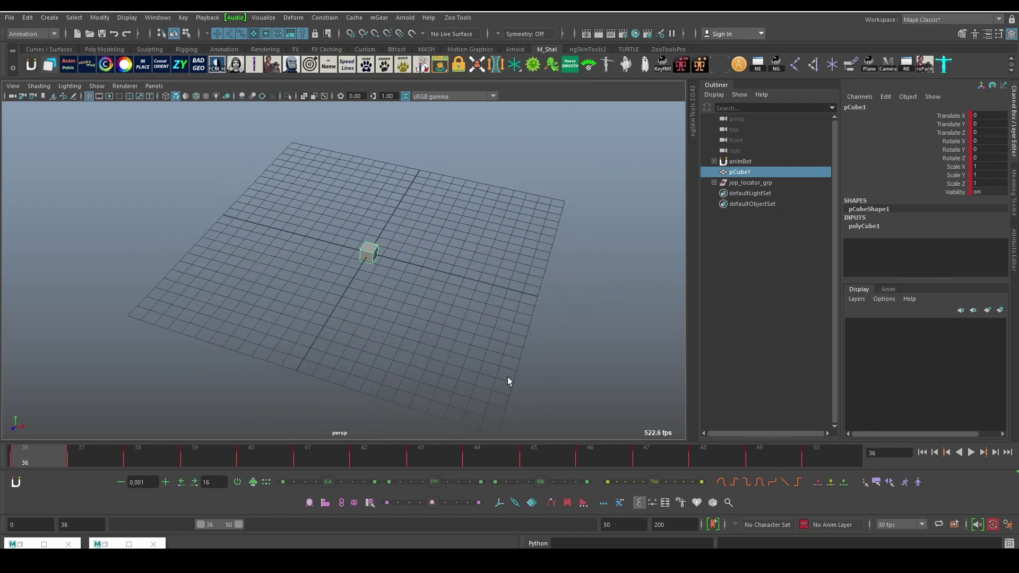
pyautogui.press('F1')
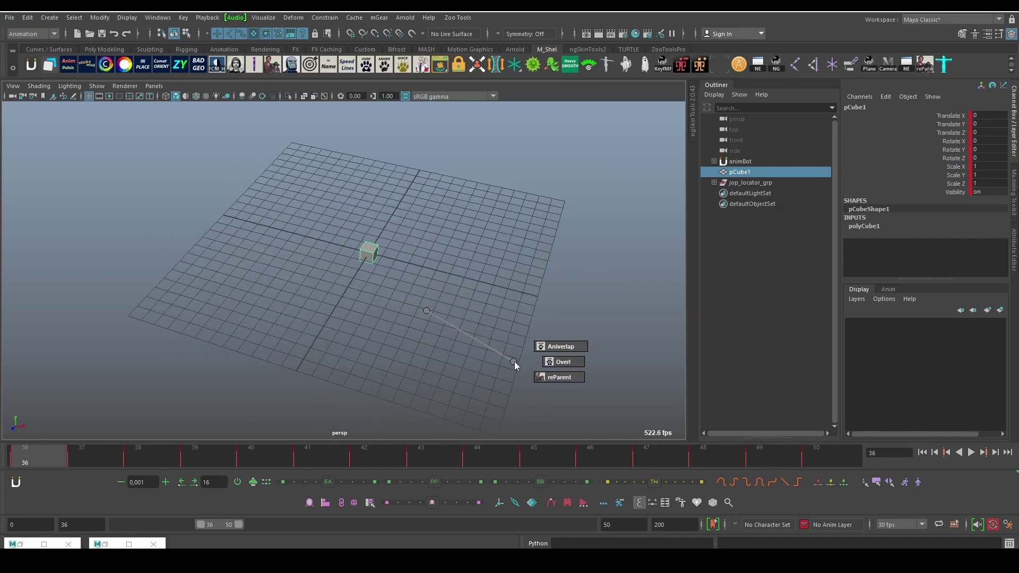
pyautogui.click(584, 406)
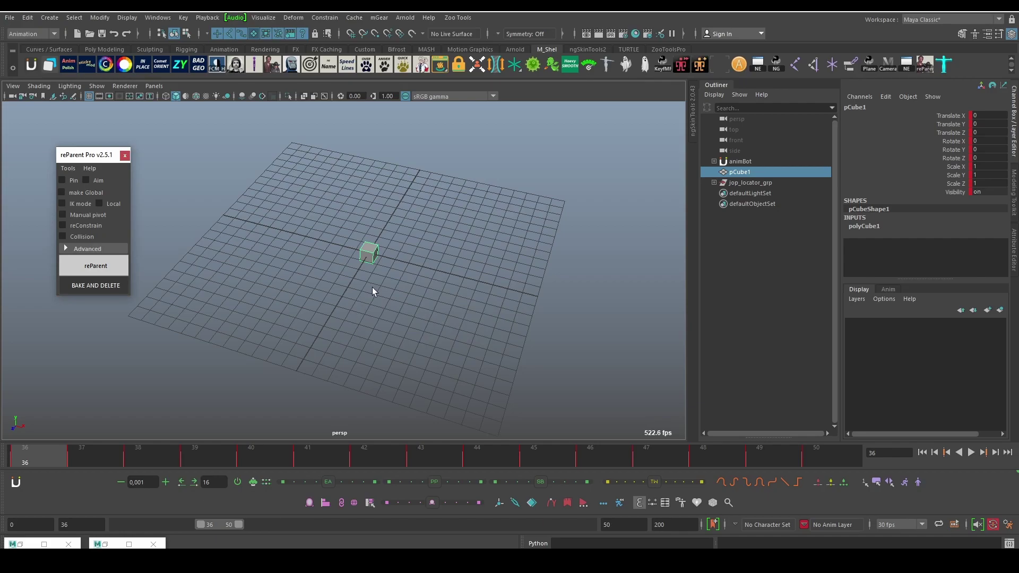
# Delete the cube's existing keyframes and set a fresh key at frame 36
pyautogui.press('F1')
pyautogui.doubleClick(46, 447)
pyautogui.press('Delete')
pyautogui.keyDown('alt'); pyautogui.moveTo(164, 424); pyautogui.dragTo(272, 316); pyautogui.keyUp('alt')
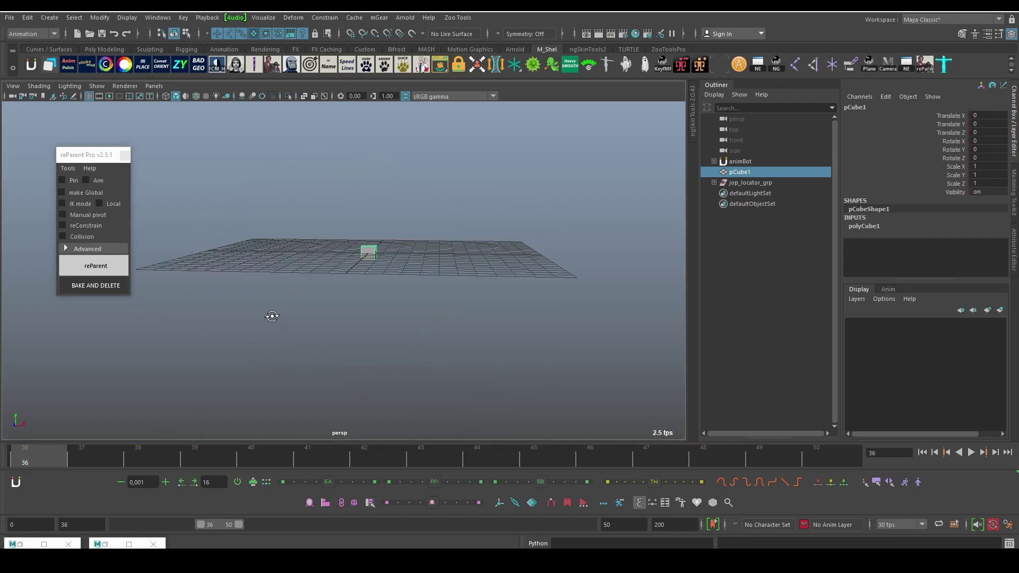
pyautogui.press('s')
# At frame 43, raise the cube to Translate Y 2.259 and preview the rise
pyautogui.keyDown('alt'); pyautogui.moveTo(352, 329); pyautogui.dragTo(365, 382); pyautogui.keyUp('alt')
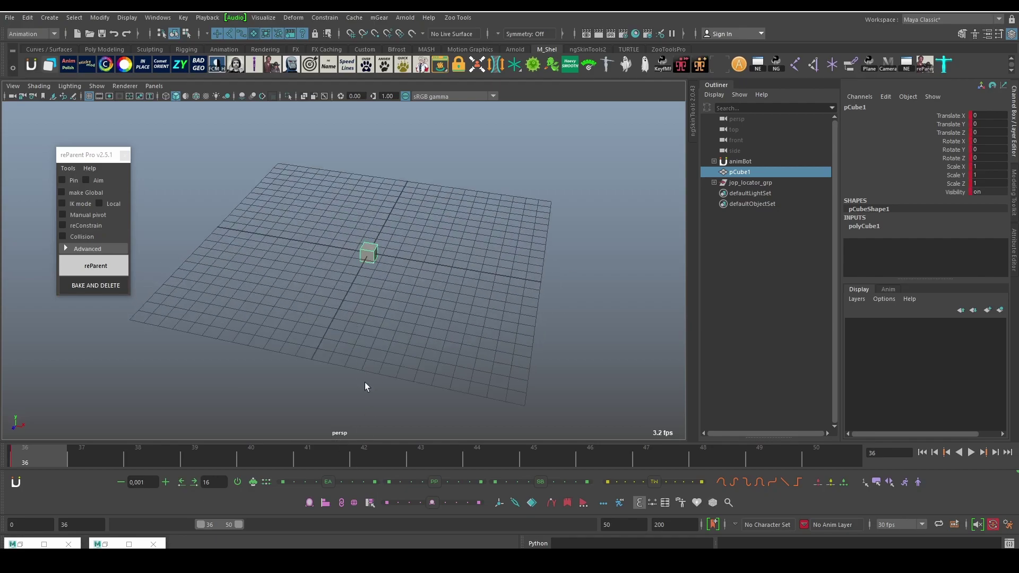
pyautogui.click(421, 457)
pyautogui.press('w')
pyautogui.moveTo(370, 223); pyautogui.dragTo(371, 196)
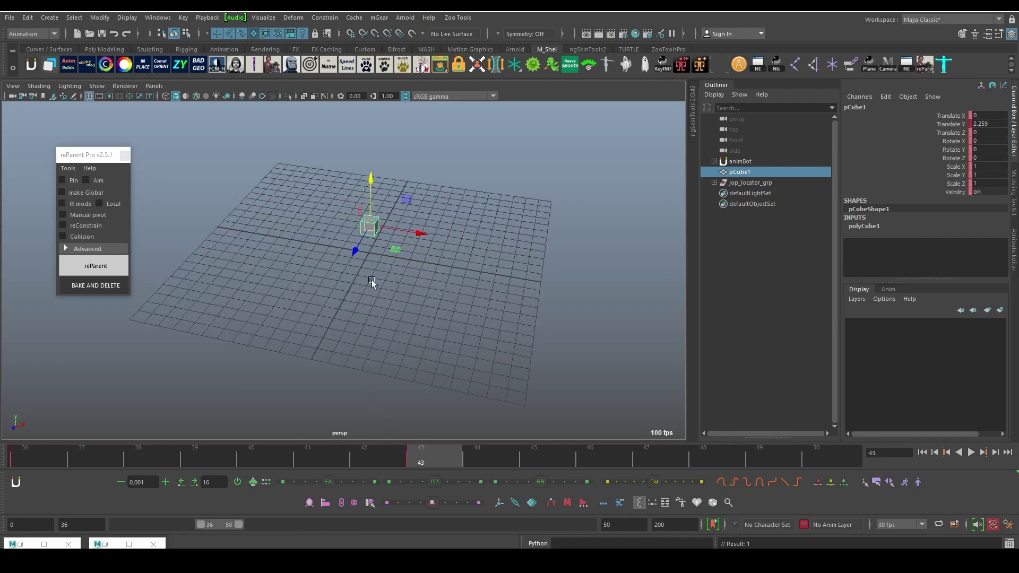
pyautogui.moveTo(403, 456)
pyautogui.mouseDown()
pyautogui.moveTo(80, 456)
pyautogui.moveTo(421, 456)
pyautogui.mouseUp()
# Tilt the cube, move it toward the lower left, and scrub to inspect the pose at frame 42
pyautogui.press('e')
pyautogui.moveTo(400, 237)
pyautogui.mouseDown()
pyautogui.moveTo(392, 253)
pyautogui.moveTo(371, 174)
pyautogui.mouseUp()
pyautogui.press('w')
pyautogui.moveTo(419, 456)
pyautogui.mouseDown()
pyautogui.moveTo(32, 455)
pyautogui.moveTo(420, 456)
pyautogui.mouseUp()
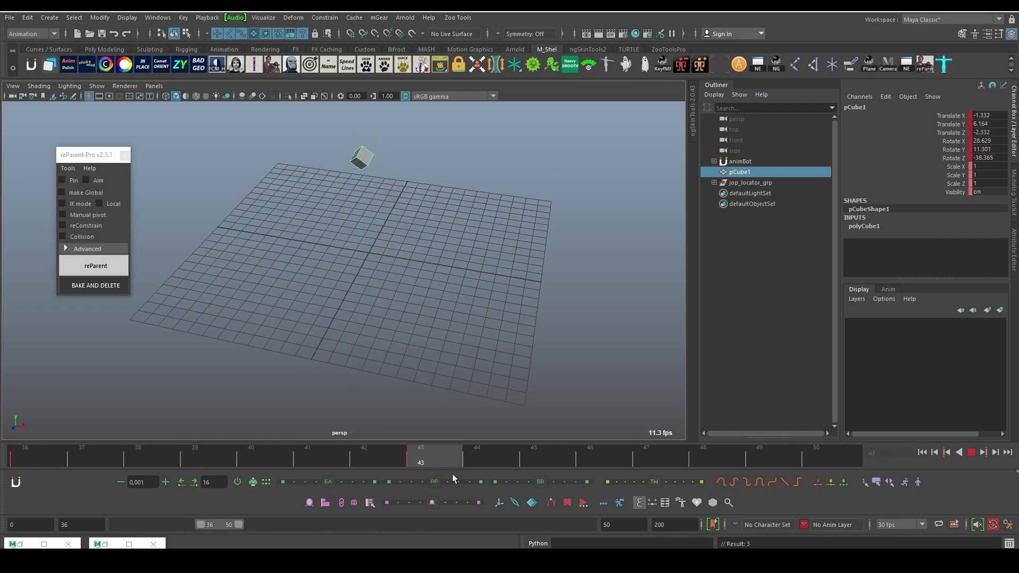
pyautogui.moveTo(374, 175); pyautogui.dragTo(257, 361)
pyautogui.moveTo(119, 459)
pyautogui.mouseDown()
pyautogui.moveTo(317, 474)
pyautogui.moveTo(361, 462)
pyautogui.moveTo(61, 467)
pyautogui.mouseUp()
pyautogui.click(372, 457)
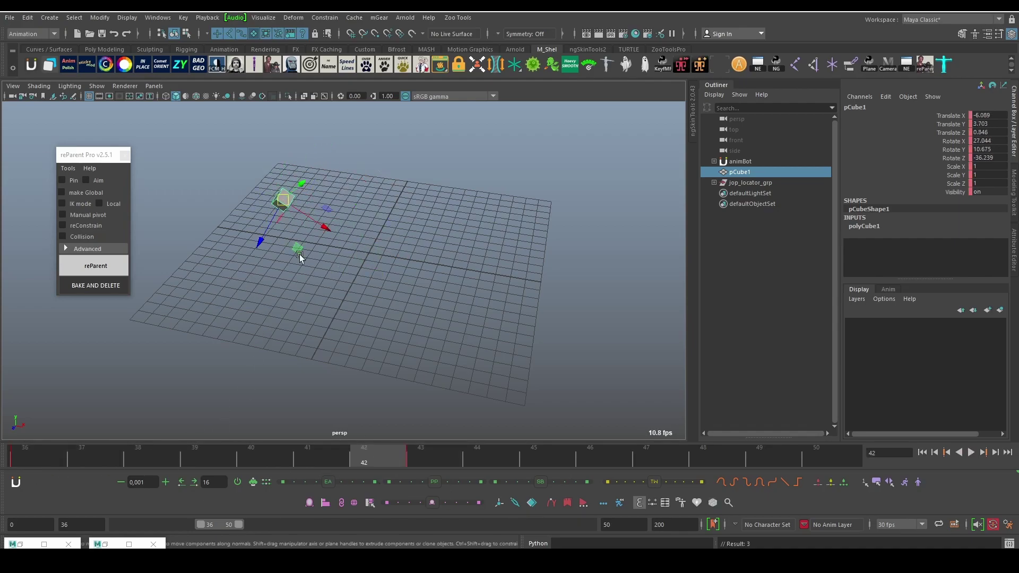
# Play and stop the cube's animation several times with Alt+V to review it
pyautogui.moveTo(371, 265); pyautogui.dragTo(142, 269, button='right')
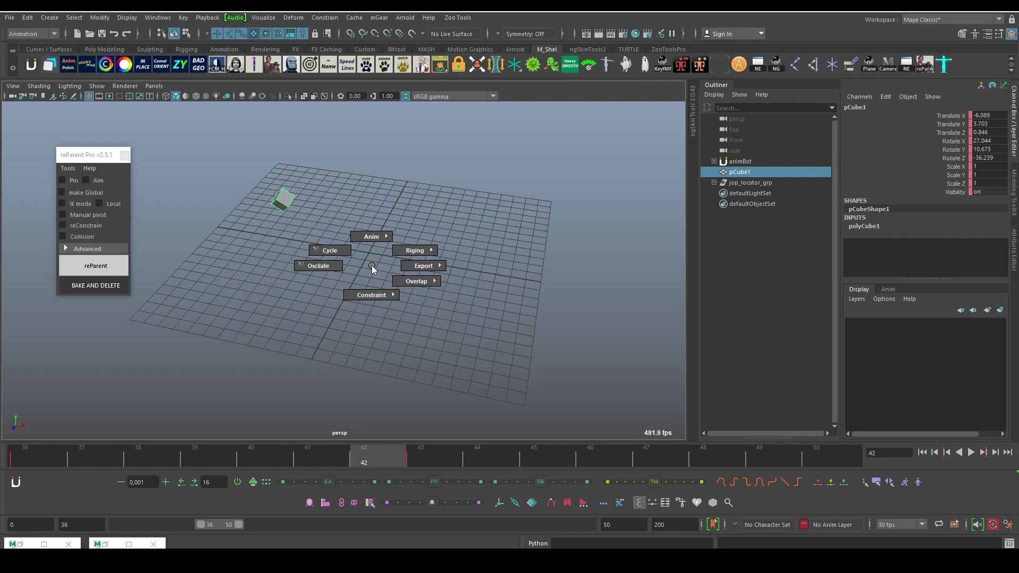
pyautogui.hotkey('alt', 'v')
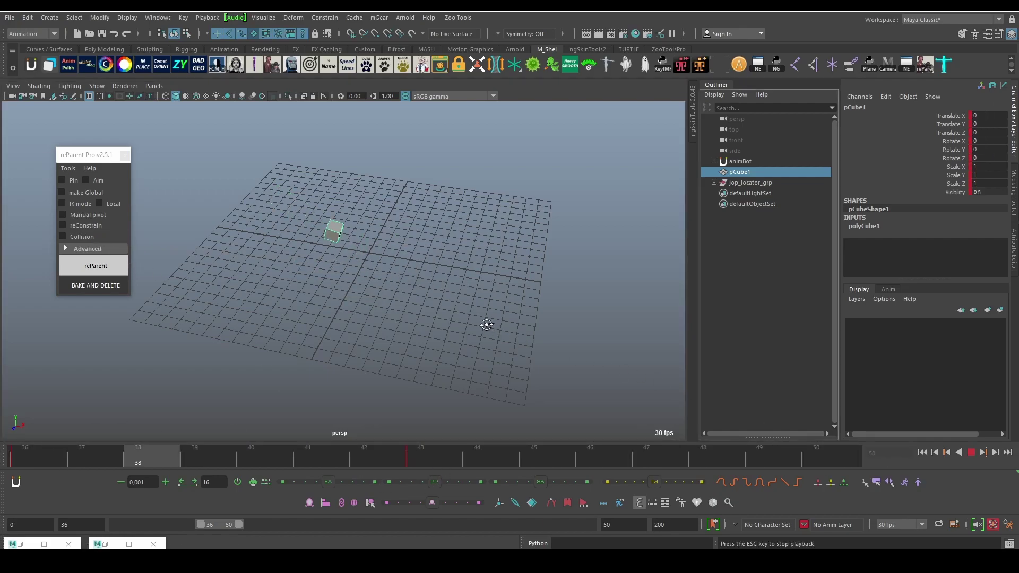
pyautogui.keyDown('alt'); pyautogui.moveTo(482, 323); pyautogui.dragTo(490, 321); pyautogui.keyUp('alt')
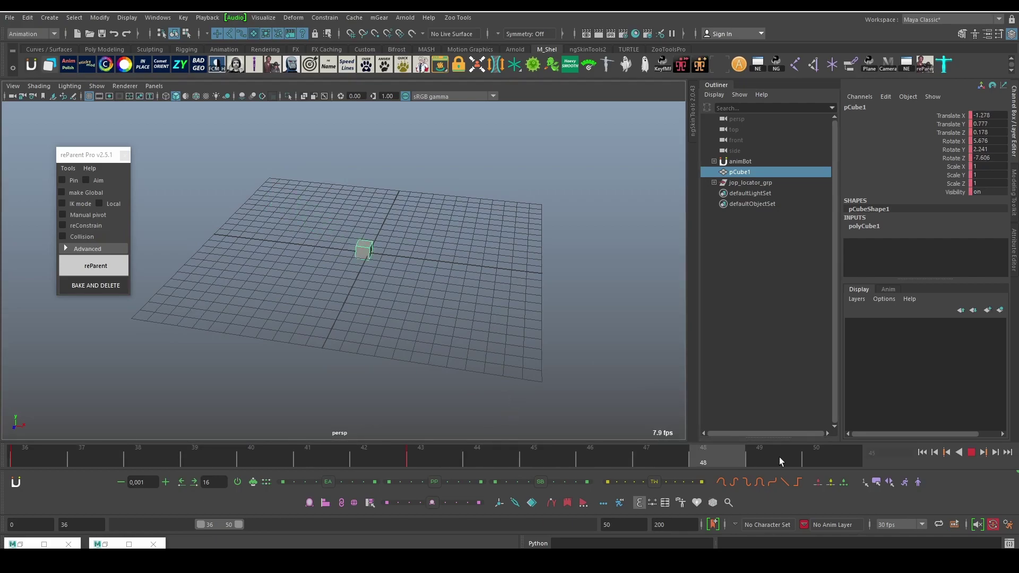
pyautogui.hotkey('alt', 'v')
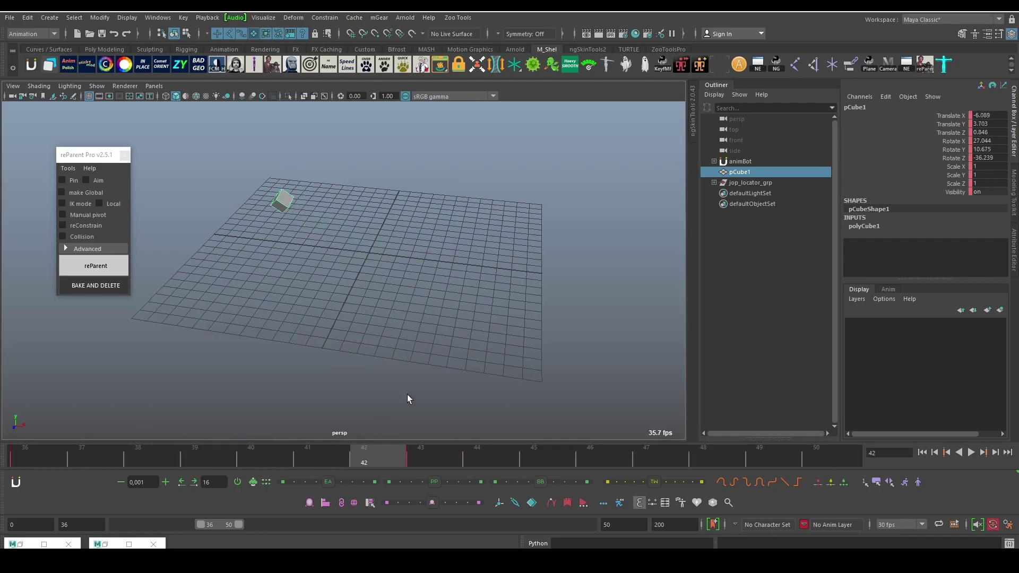
pyautogui.hotkey('alt', 'v')
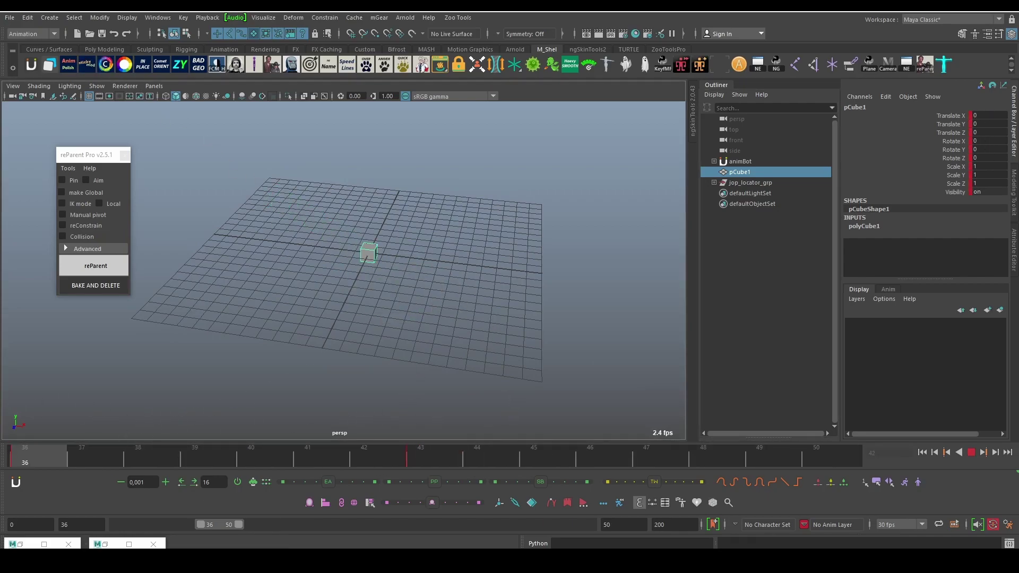
pyautogui.hotkey('alt', 'v')
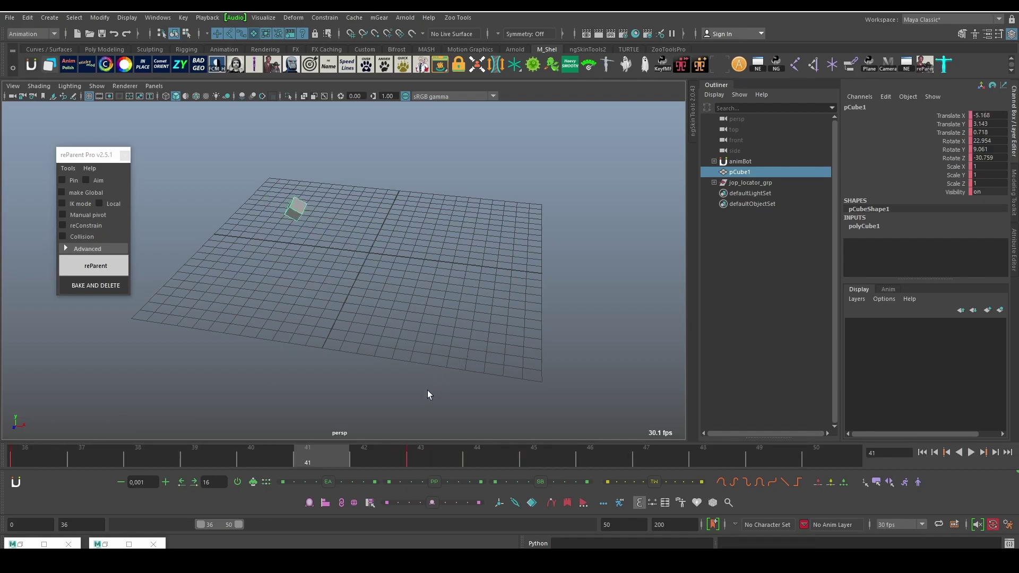
pyautogui.hotkey('alt', 'v')
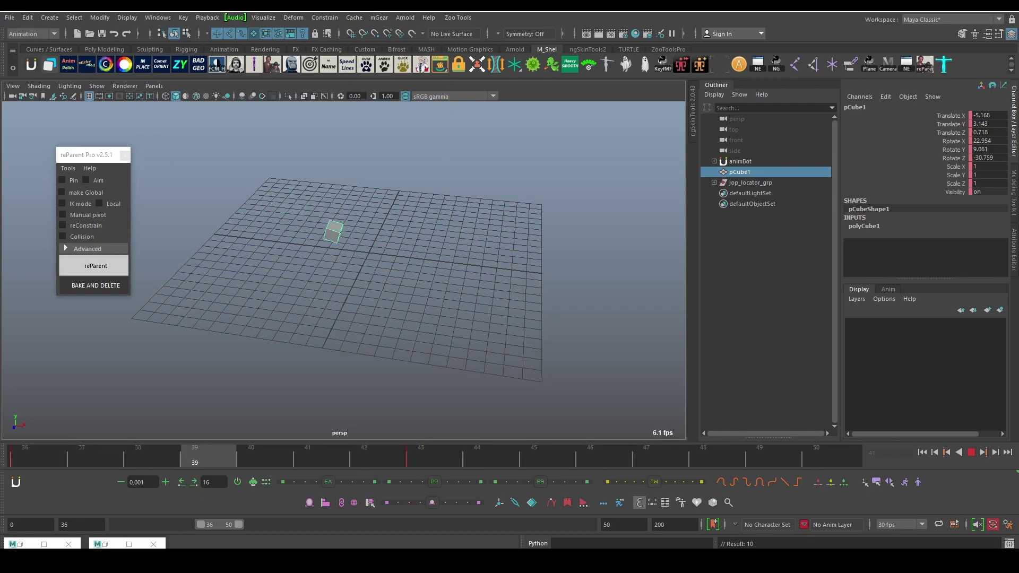
pyautogui.press('Escape')
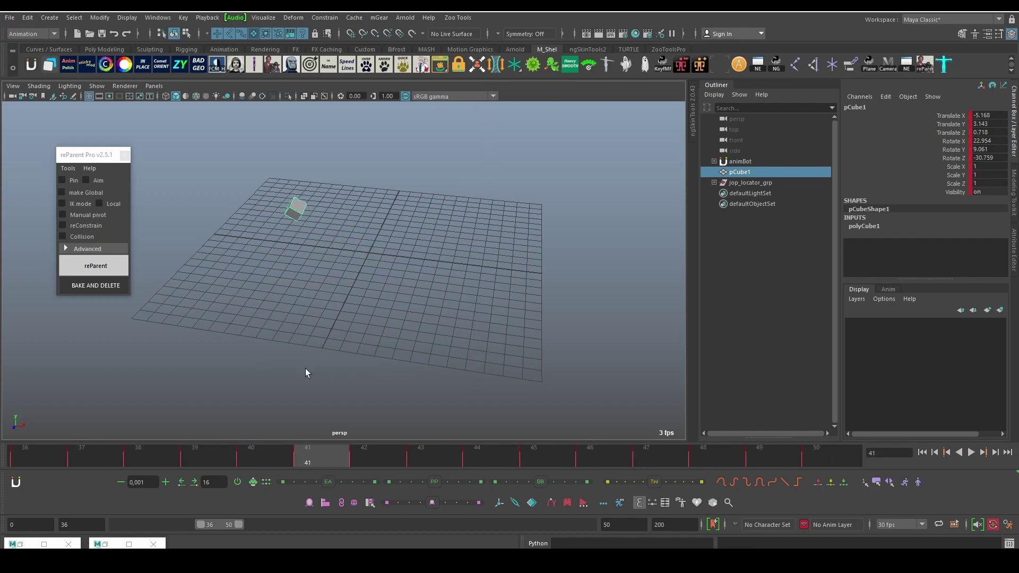
# Orbit around the cube and scrub back to frame 36, with the cube at the origin
pyautogui.rightClick(409, 353)
pyautogui.moveTo(395, 347)
pyautogui.keyDown('alt'); pyautogui.mouseDown()
pyautogui.moveTo(378, 342)
pyautogui.moveTo(417, 336)
pyautogui.moveTo(291, 288)
pyautogui.moveTo(265, 180)
pyautogui.mouseUp(); pyautogui.keyUp('alt')
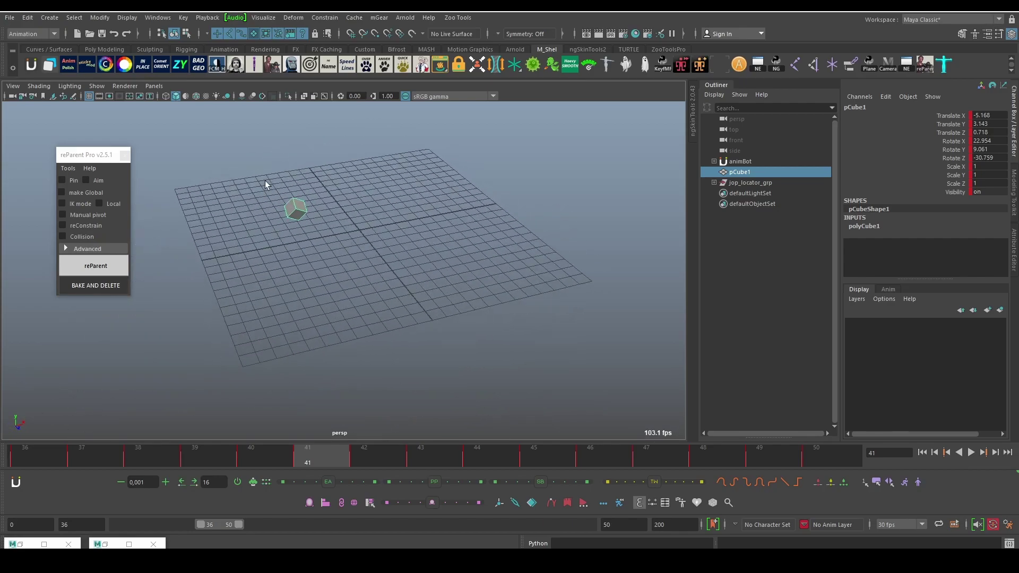
pyautogui.moveTo(228, 456)
pyautogui.mouseDown()
pyautogui.moveTo(200, 451)
pyautogui.moveTo(718, 453)
pyautogui.moveTo(23, 456)
pyautogui.mouseUp()
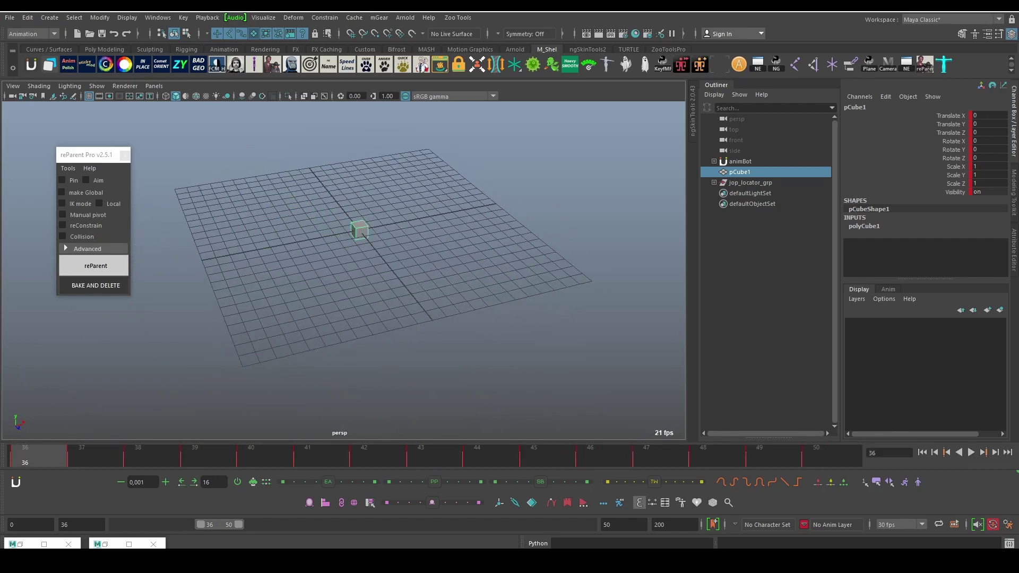